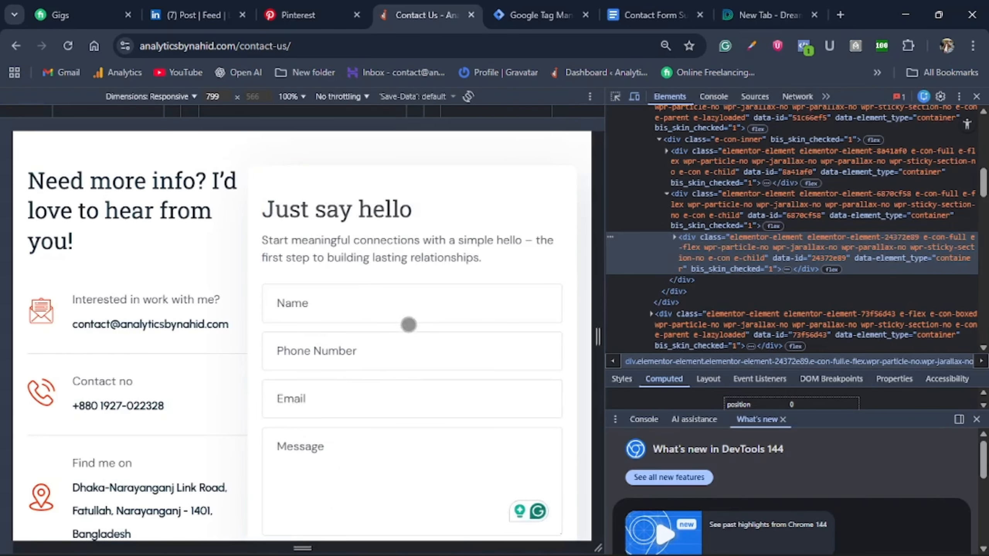
Expand the contact form's container markup in the element tree down to the form element with its class attribute
click(674, 237)
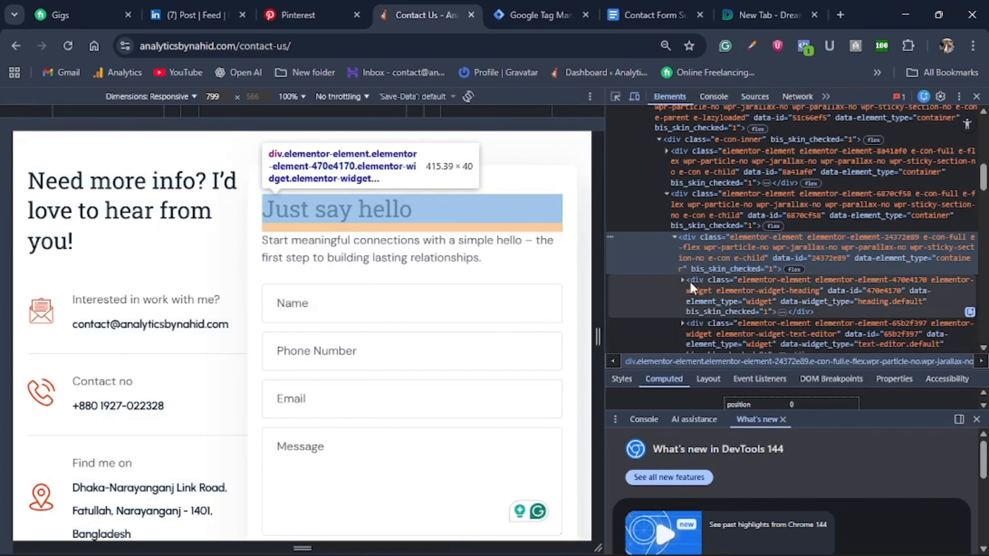
scroll(690, 281, down, 3)
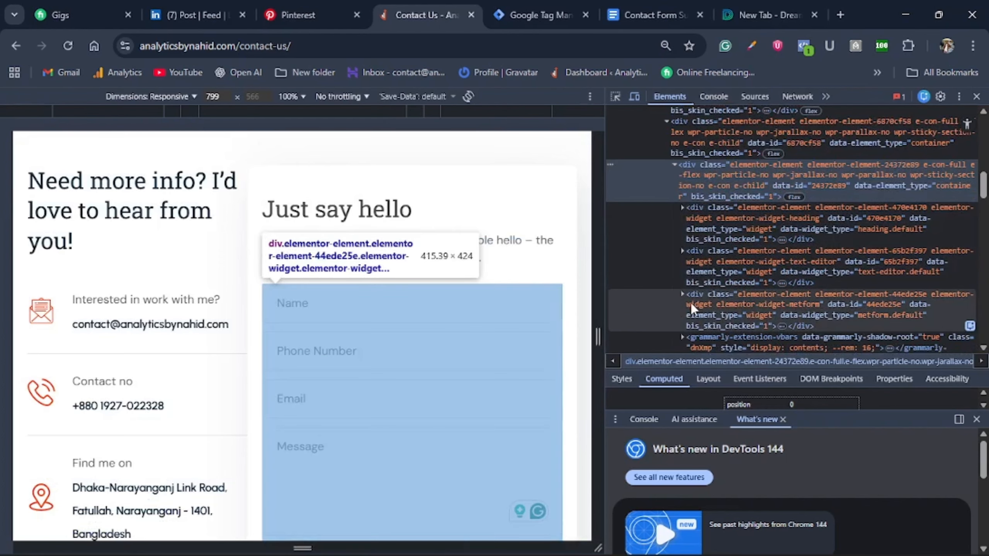
scroll(691, 303, down, 3)
click(683, 220)
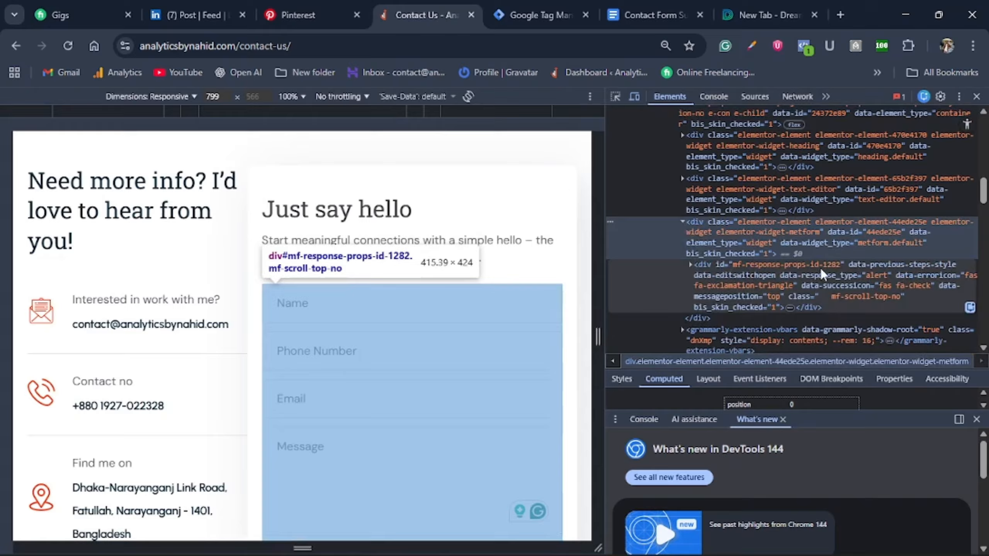
click(688, 267)
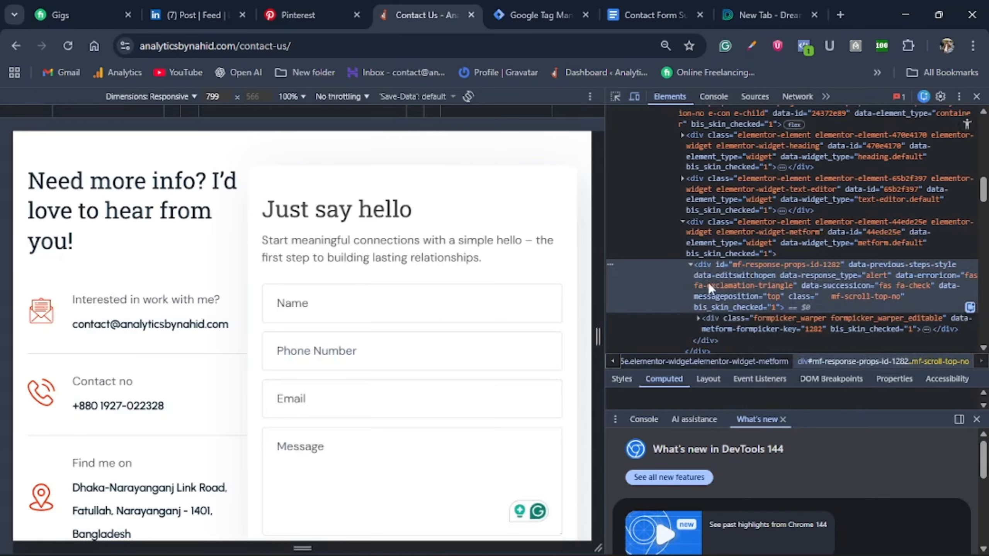
scroll(712, 313, down, 2)
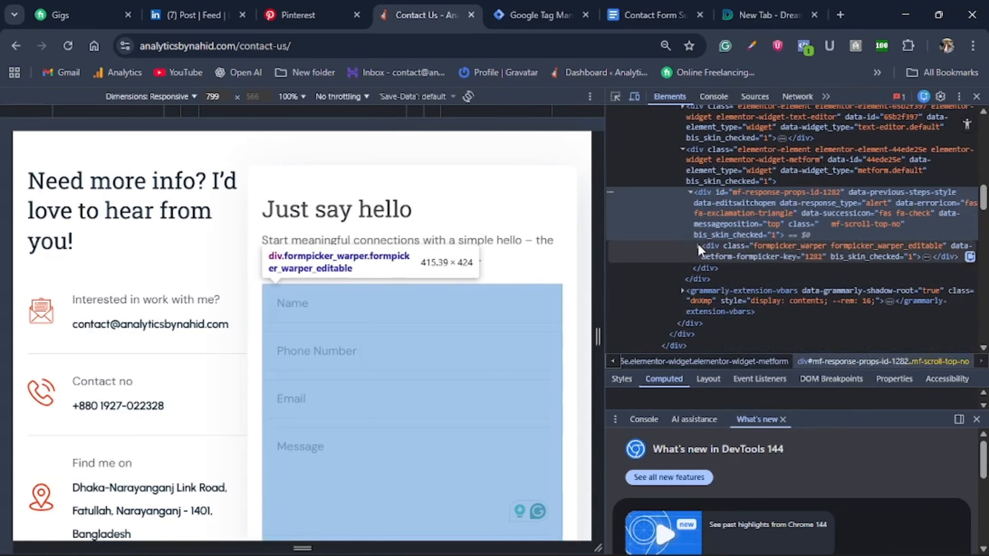
click(699, 245)
click(707, 271)
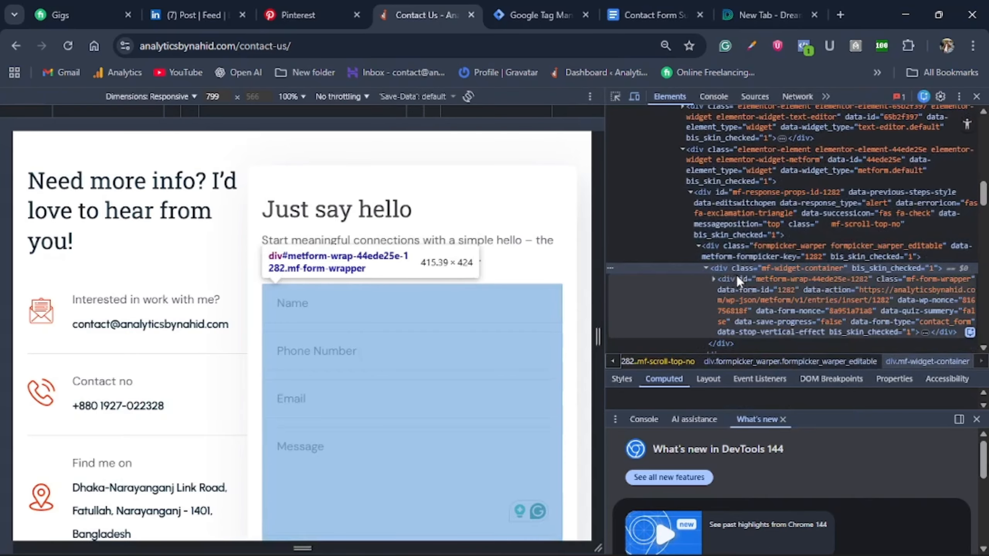
scroll(736, 275, down, 5)
click(715, 136)
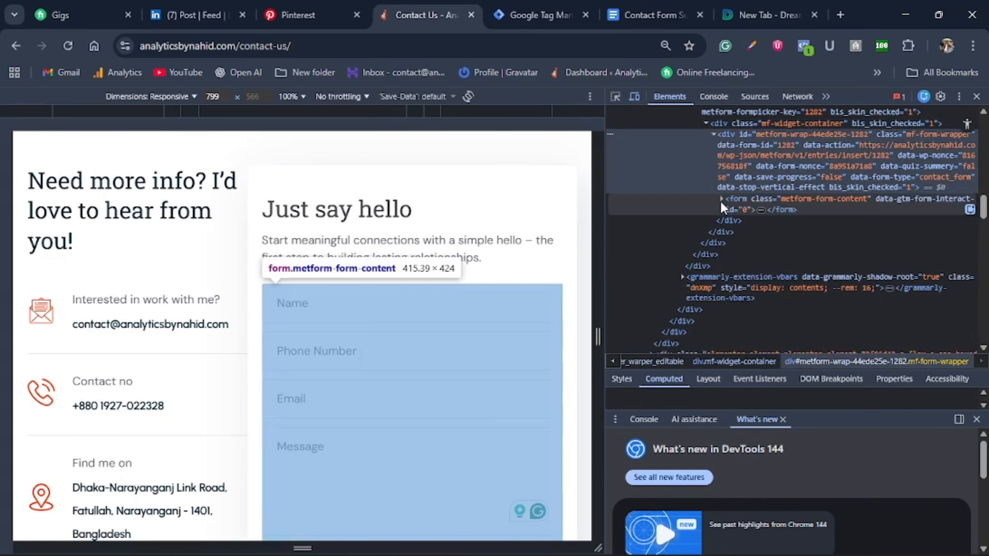
click(722, 199)
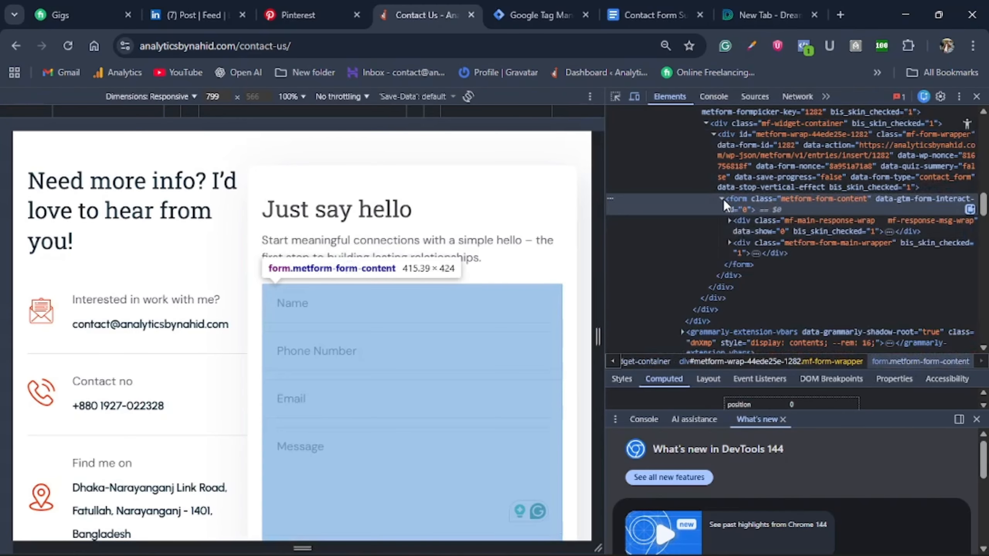
click(721, 199)
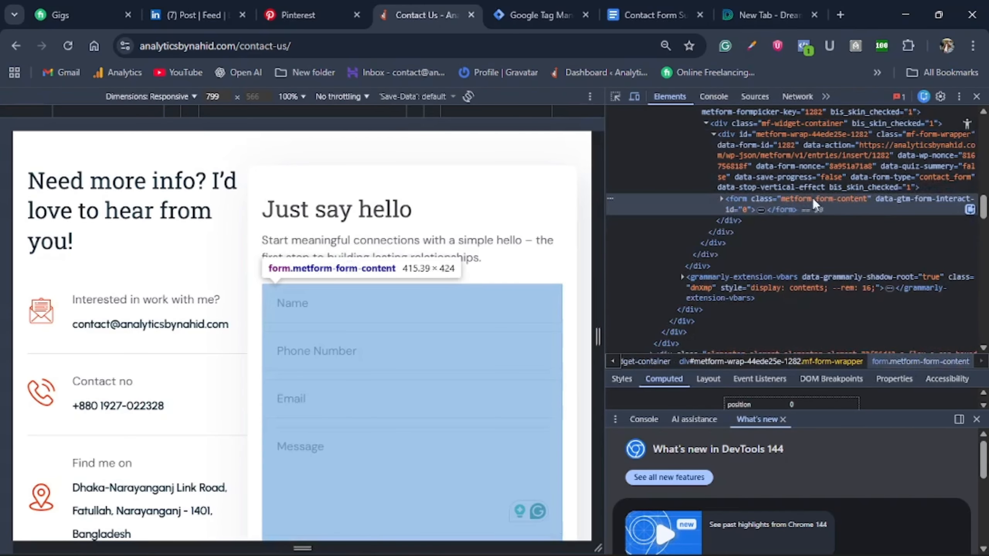
Copy the form's class name metform-form-content from the markup and open the DevTools console
double_click(787, 198)
right_click(791, 199)
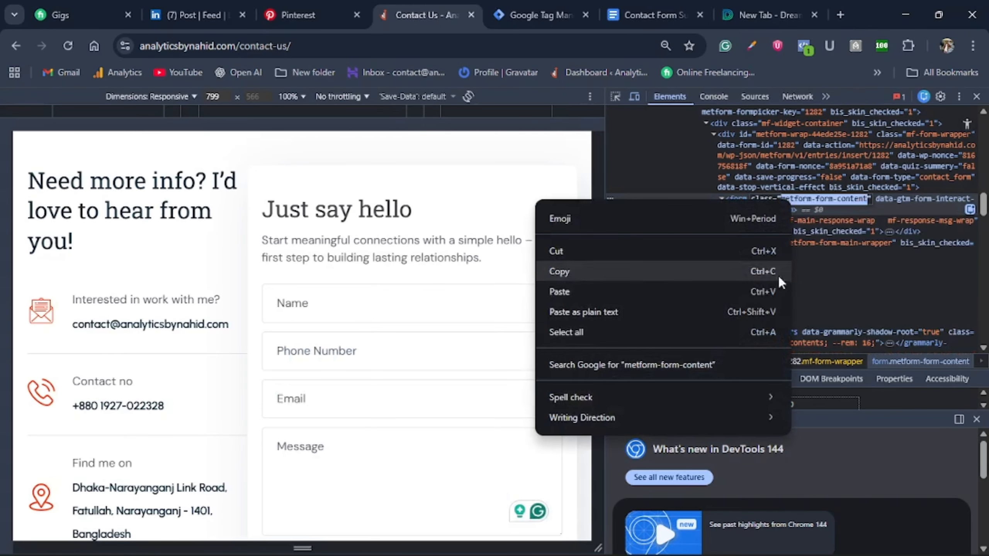
click(605, 278)
scroll(463, 256, up, 2)
click(716, 96)
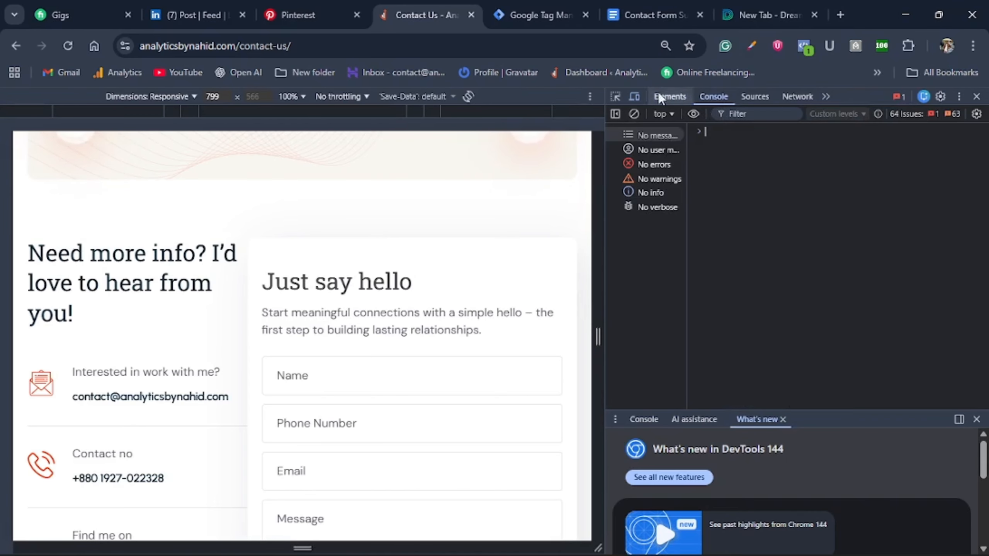
Switch to the Contact Form Submit document in Google Docs and copy the whole Console Check code snippet
click(658, 16)
scroll(447, 329, up, 4)
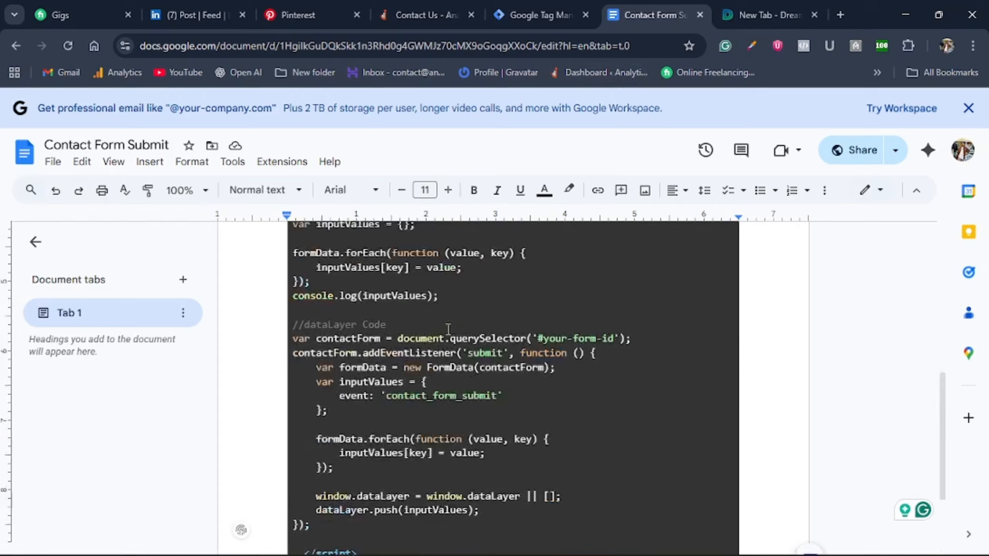
scroll(448, 330, up, 5)
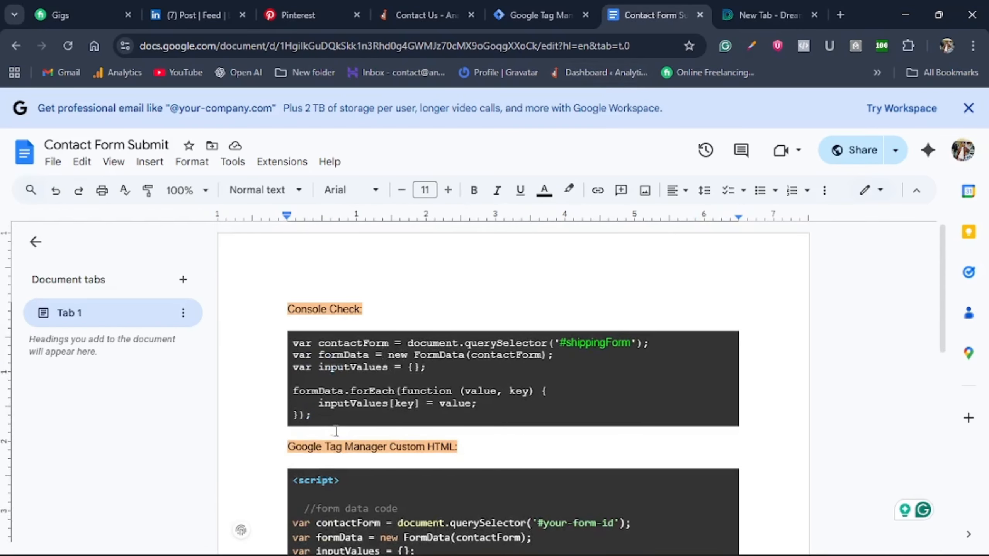
drag(336, 430, 290, 342)
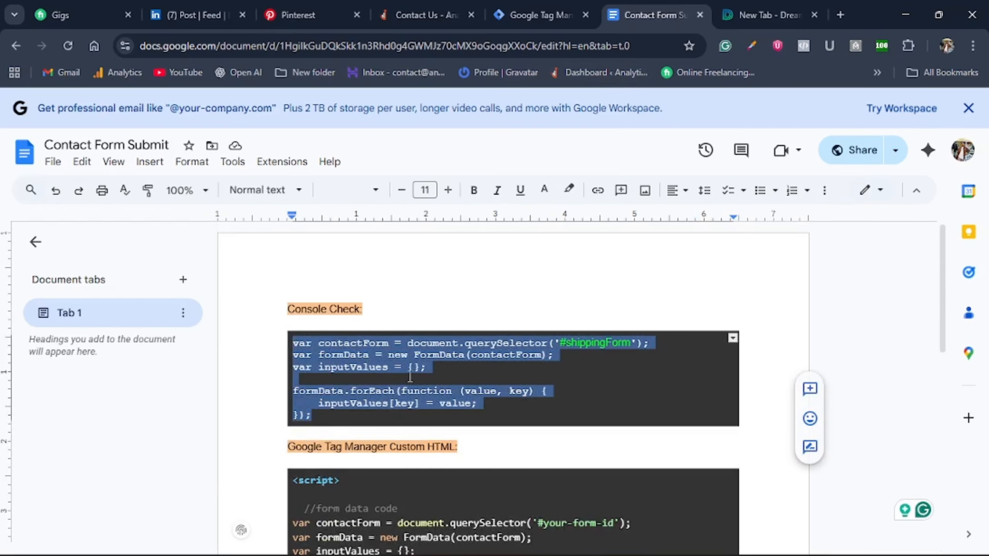
right_click(395, 361)
click(428, 184)
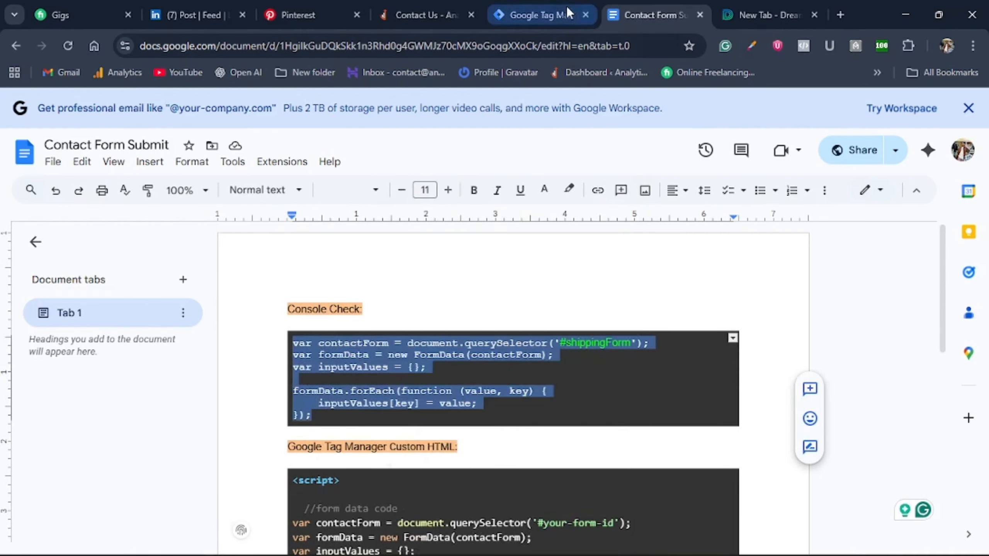
Return to the Contact Us page and paste the copied Console Check snippet into the DevTools console
click(438, 4)
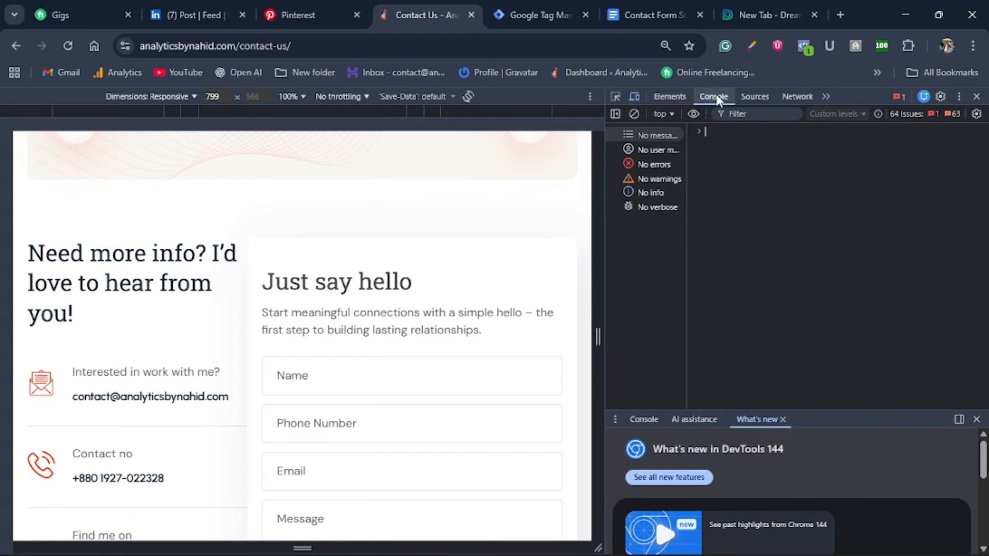
click(742, 140)
key(ctrl+v)
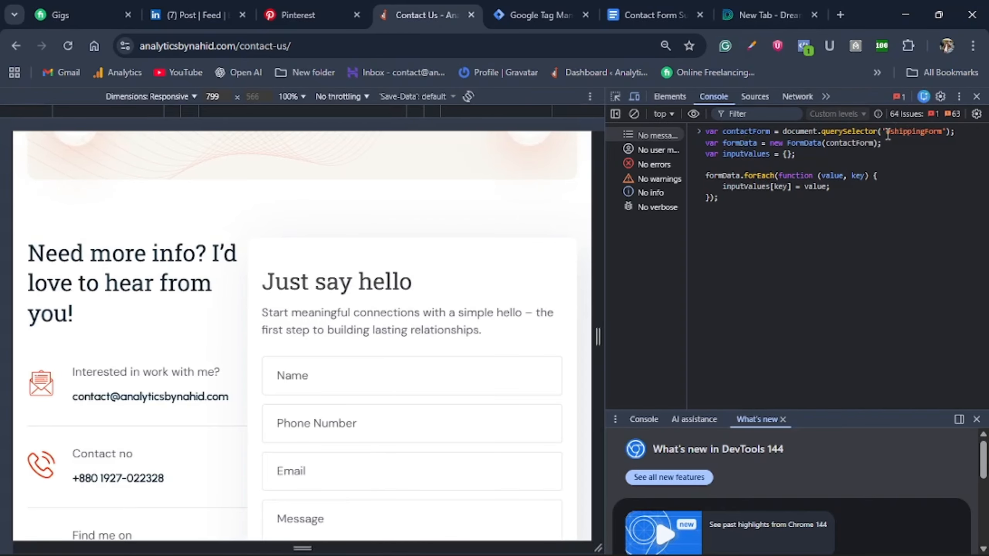
Replace the #shippingForm selector in the console snippet with .metform-form-content and run the code
drag(886, 132, 941, 132)
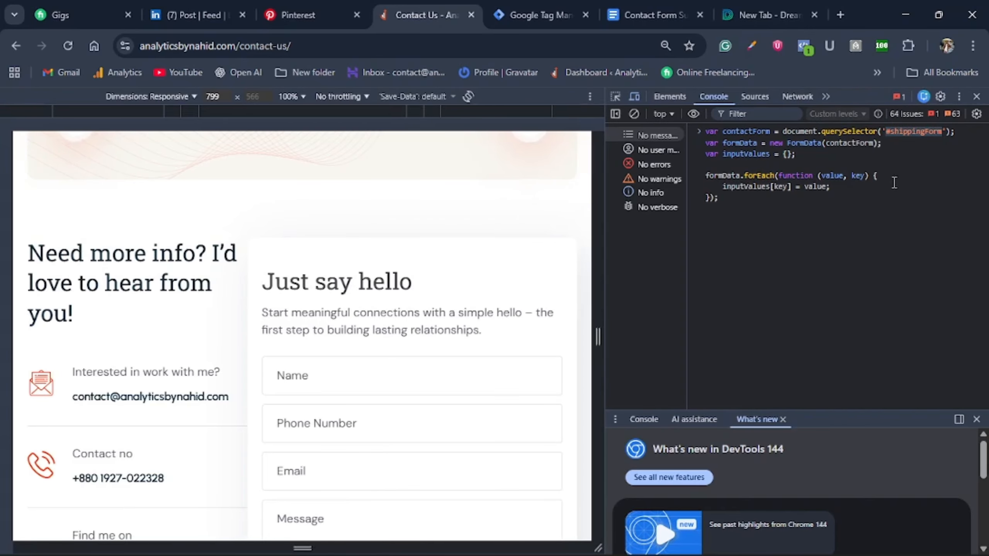
key(super+v)
click(807, 342)
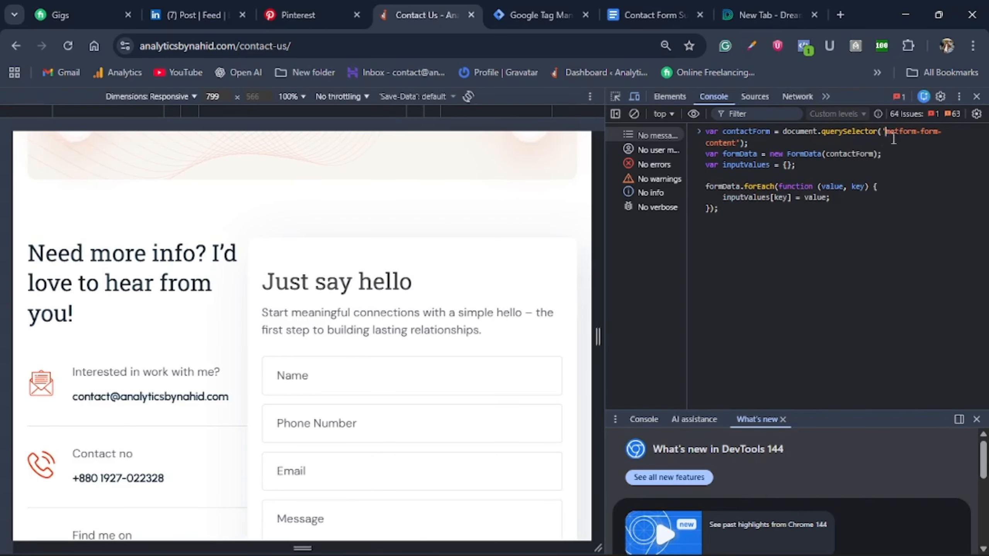
text(.)
drag(886, 131, 737, 143)
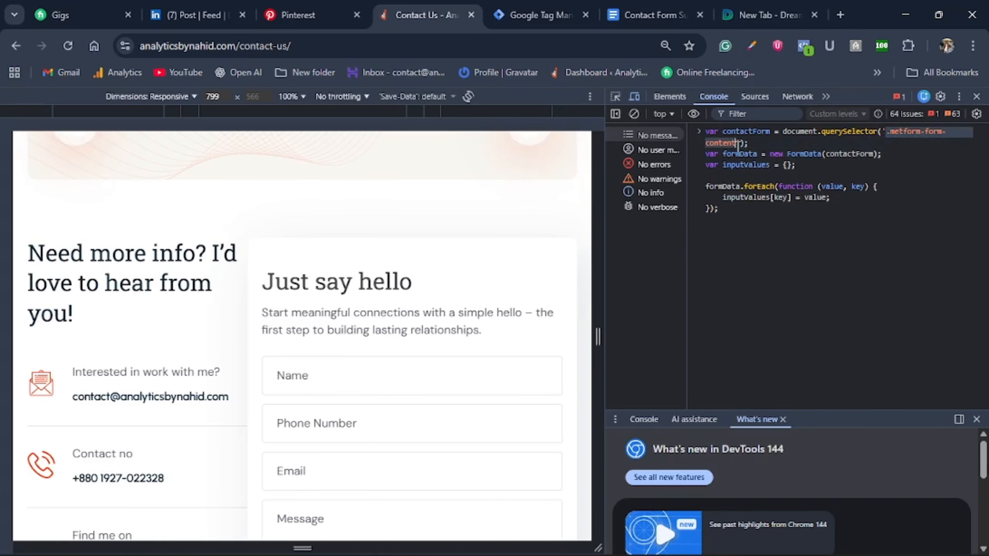
click(743, 217)
key(Return)
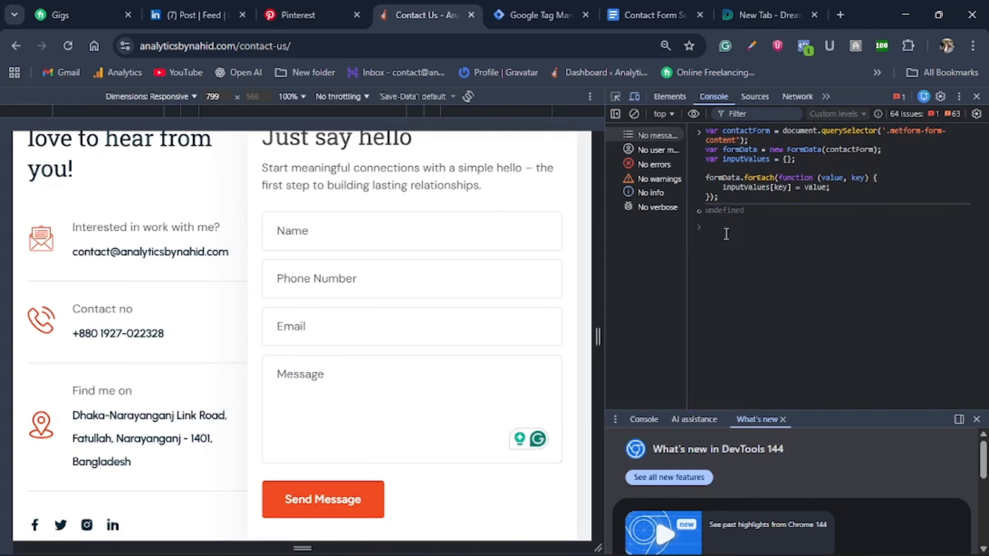
Try to evaluate formdata in the console
text(formd)
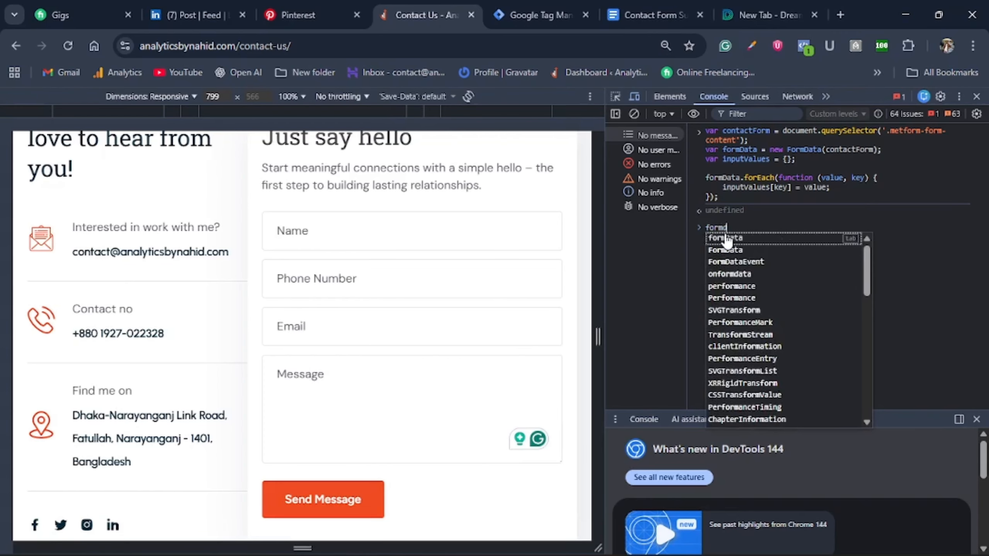
text(ata)
key(Return)
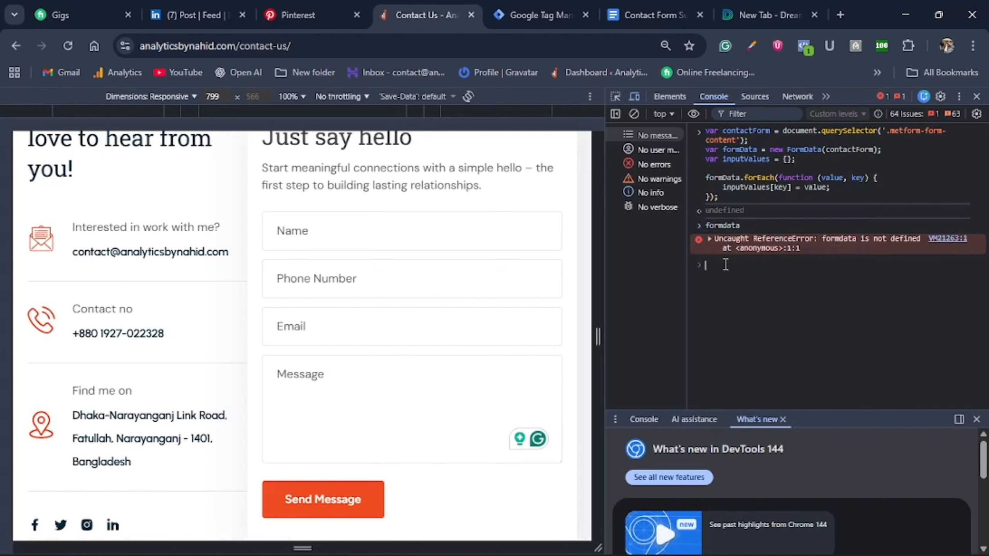
Evaluate formData in the console and expand the returned object and its prototype
text(fo)
click(735, 287)
click(725, 268)
click(764, 265)
key(Return)
click(711, 279)
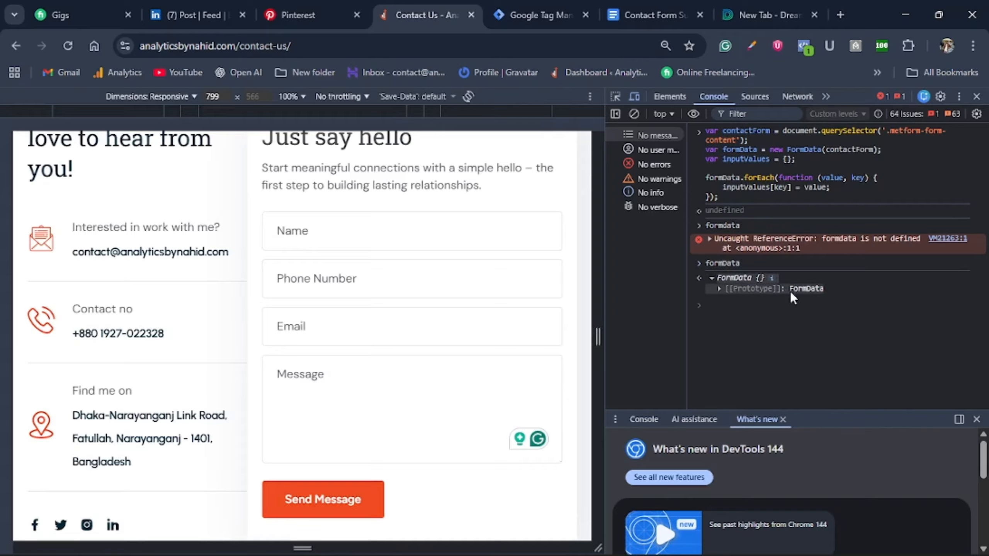
click(720, 289)
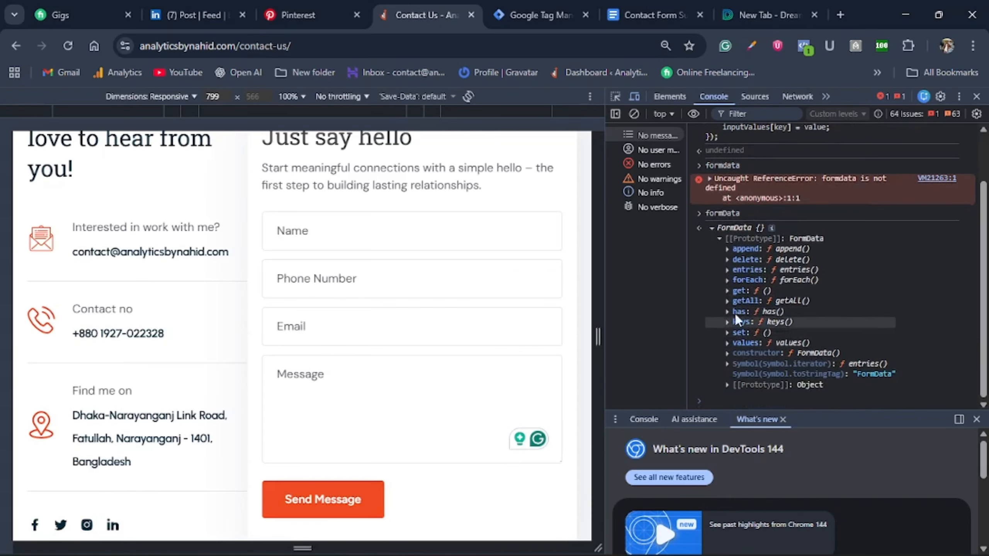
Examine the methods and properties listed under the formData object's prototype in the console output
drag(725, 249, 818, 383)
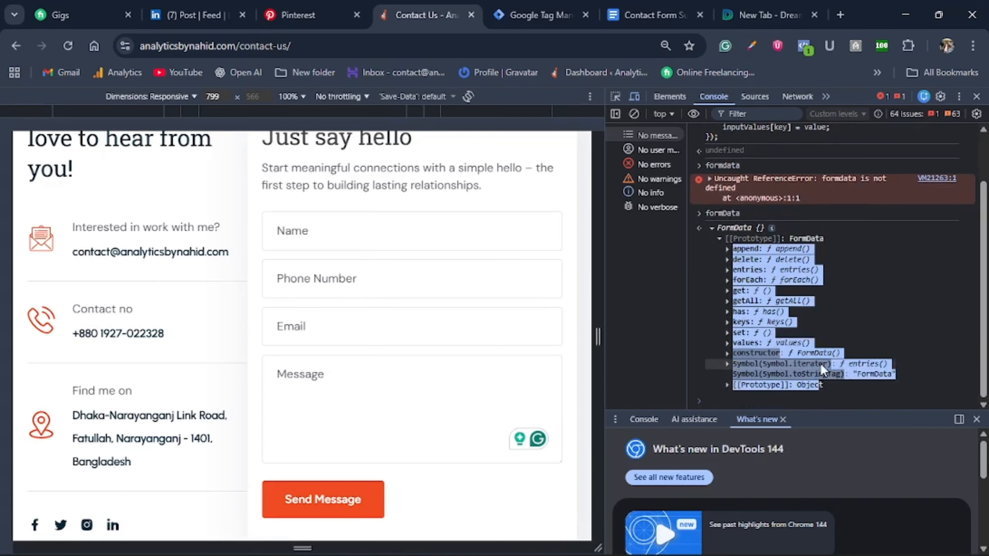
click(712, 249)
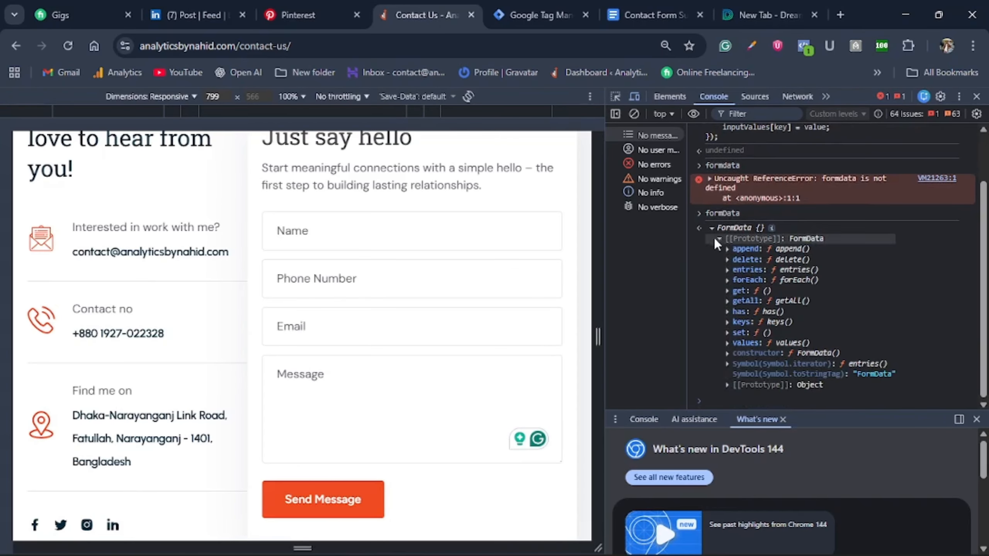
drag(722, 249, 841, 386)
click(839, 385)
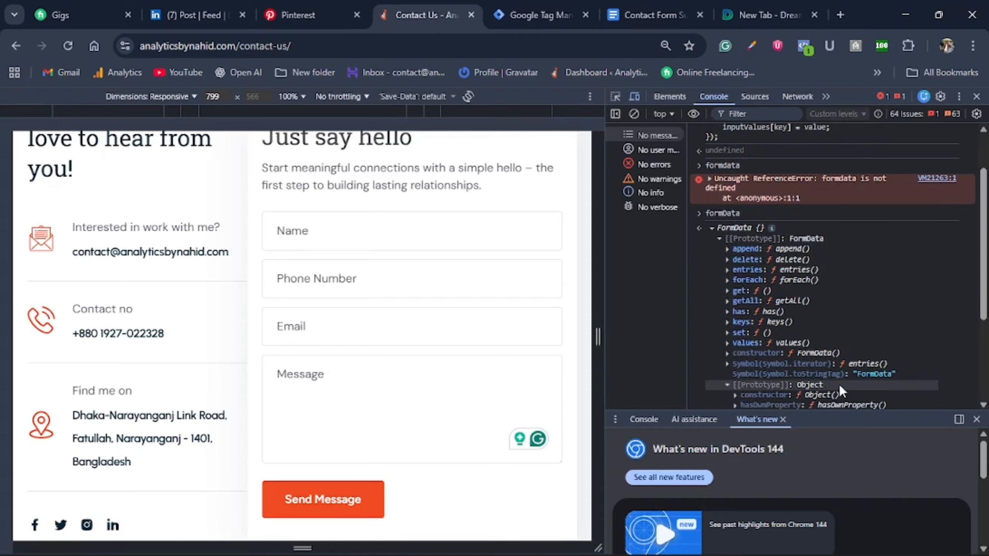
click(727, 385)
scroll(798, 377, up, 2)
scroll(837, 347, down, 2)
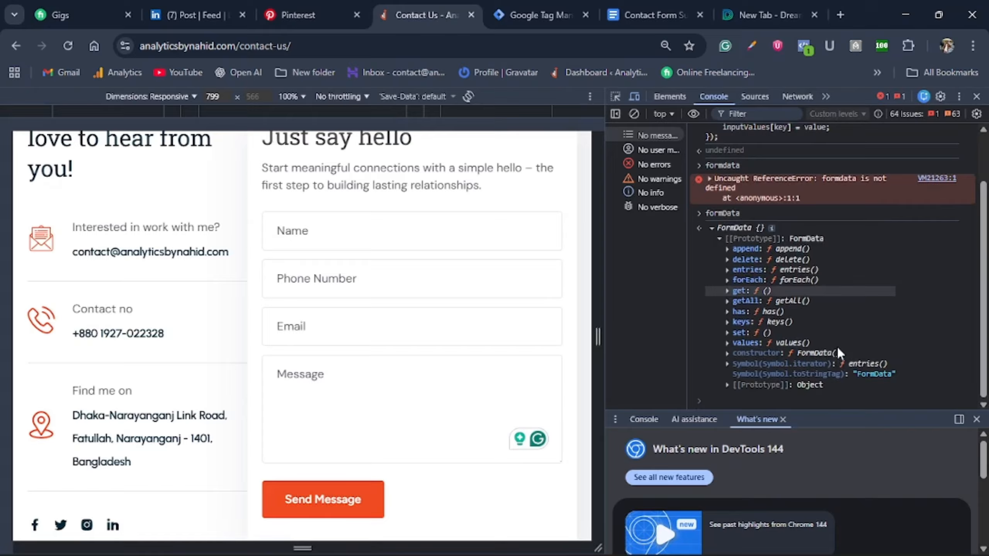
drag(833, 384, 727, 248)
scroll(805, 331, up, 2)
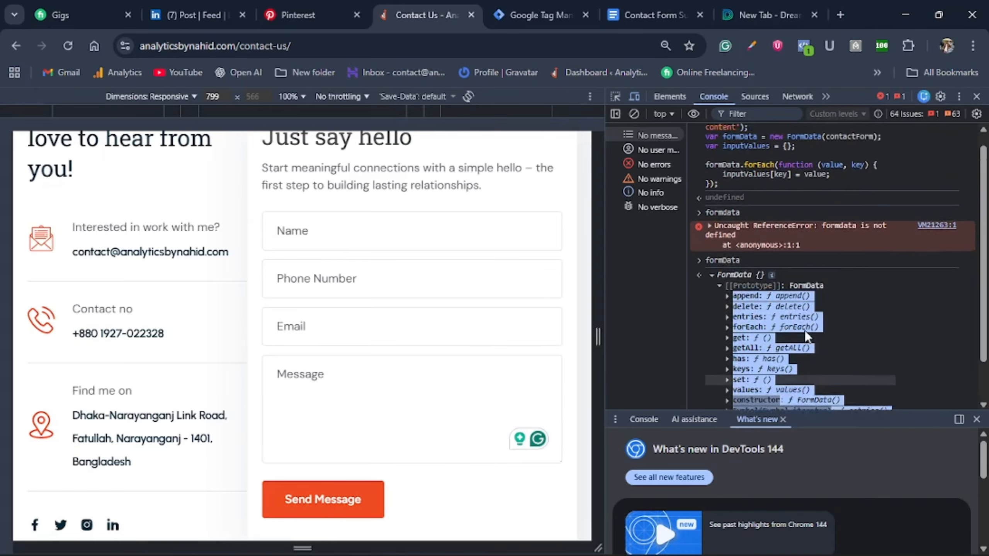
Copy the .metform-form-content selector from the executed snippet in the console
drag(887, 132, 737, 139)
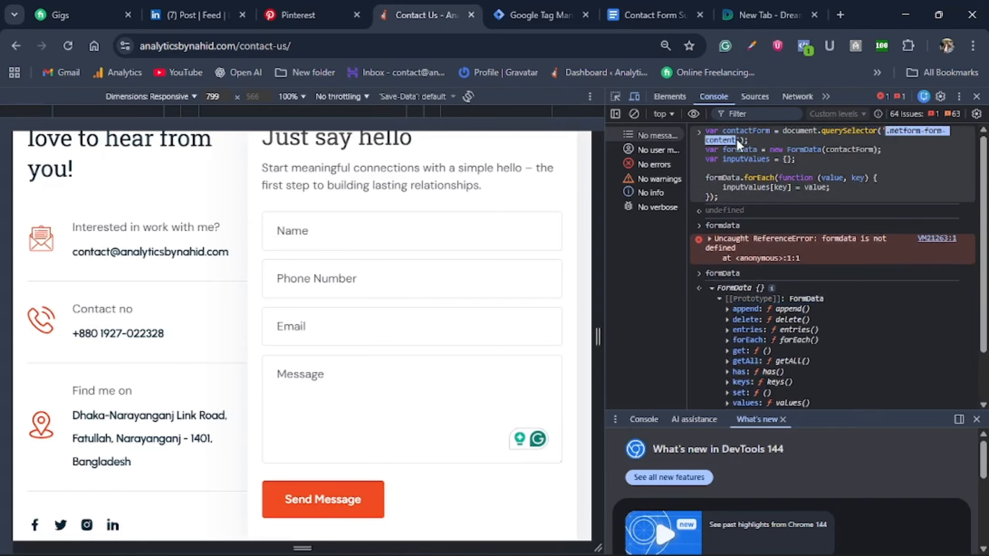
right_click(731, 140)
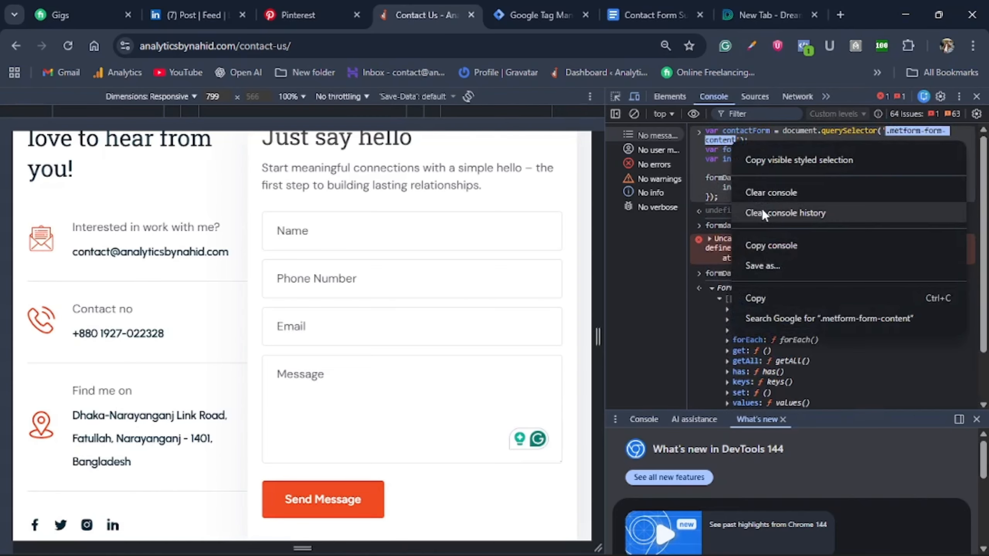
click(781, 295)
scroll(388, 330, up, 5)
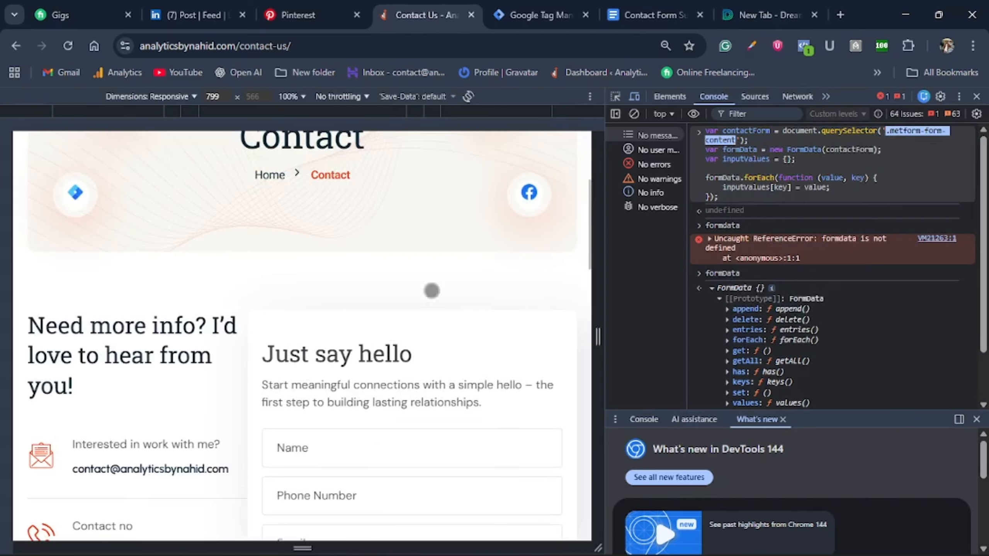
Switch to Google Tag Manager and open the tags list of the analyticsbynahid.com - Web container
click(543, 17)
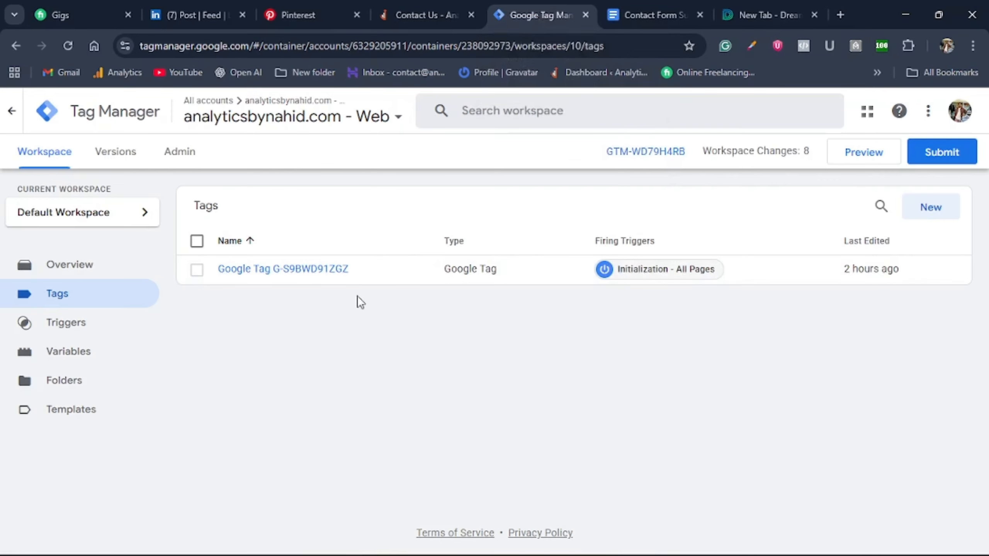
click(325, 124)
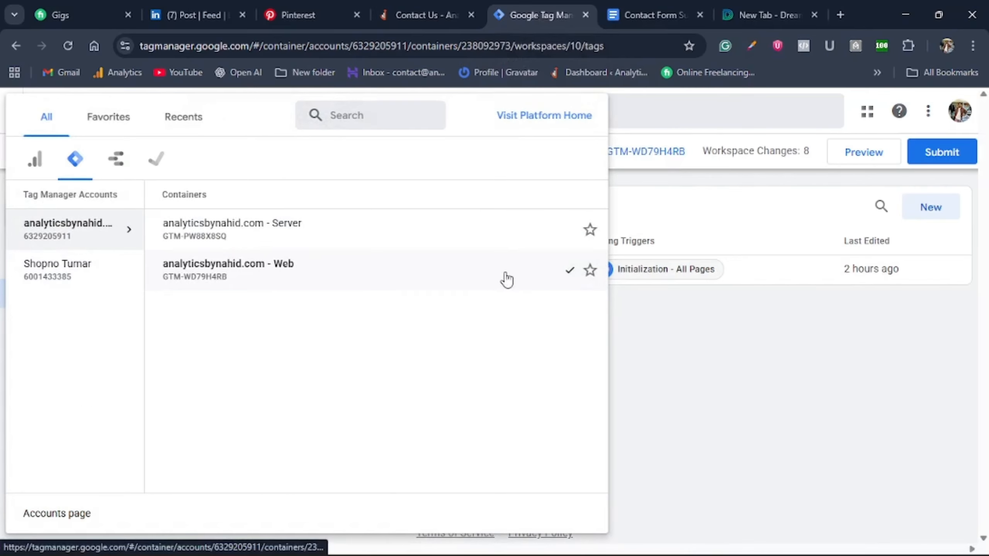
click(336, 281)
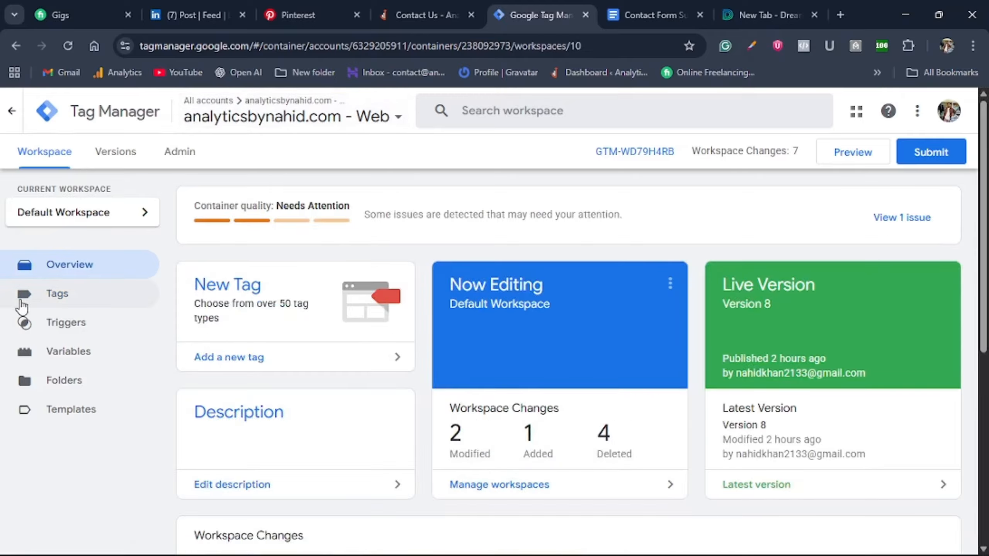
click(64, 302)
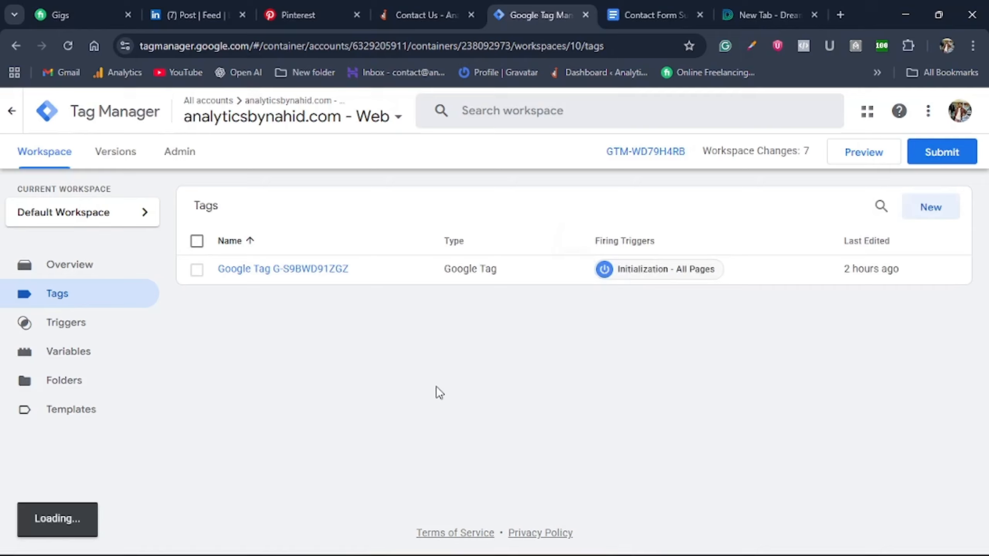
Create a new tag with the Custom HTML tag type
click(930, 213)
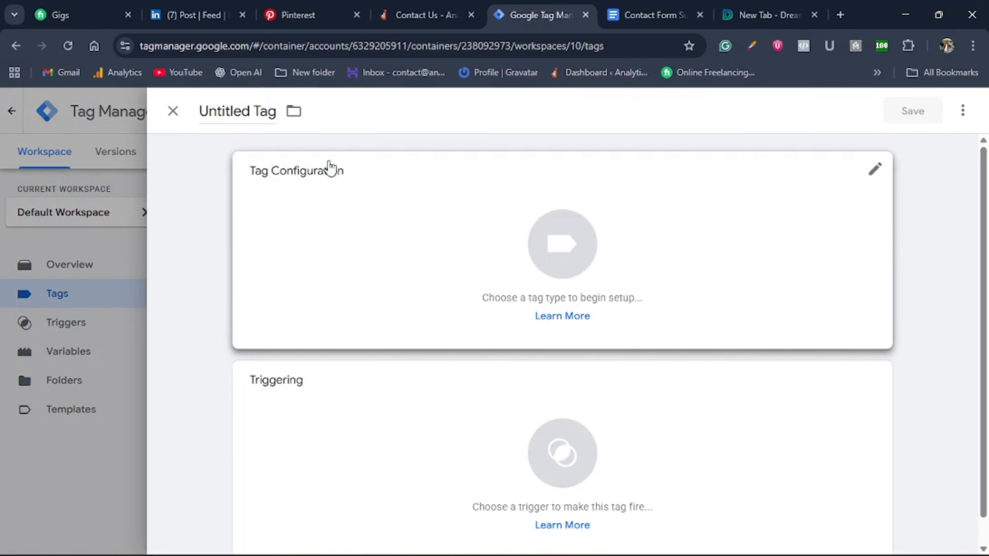
click(635, 247)
scroll(665, 351, down, 3)
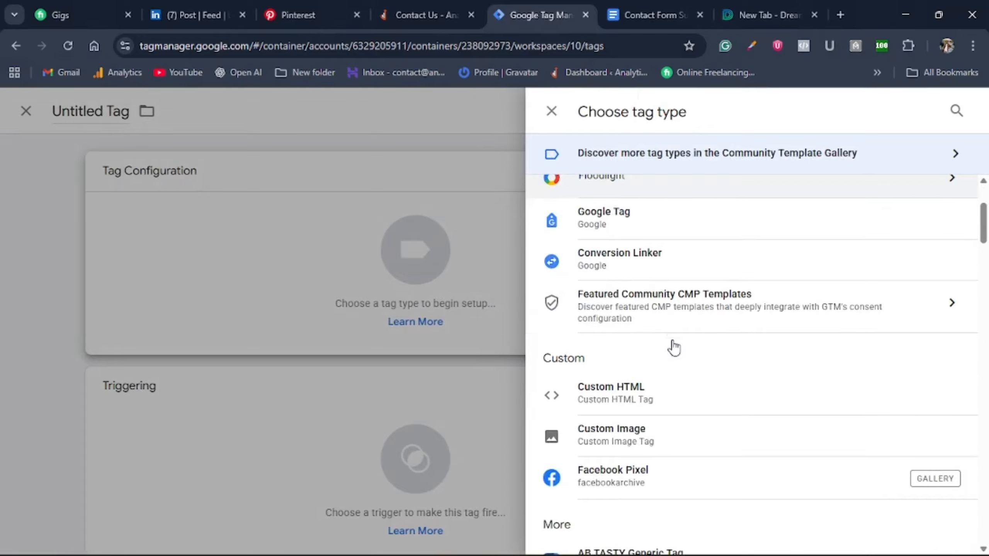
click(646, 402)
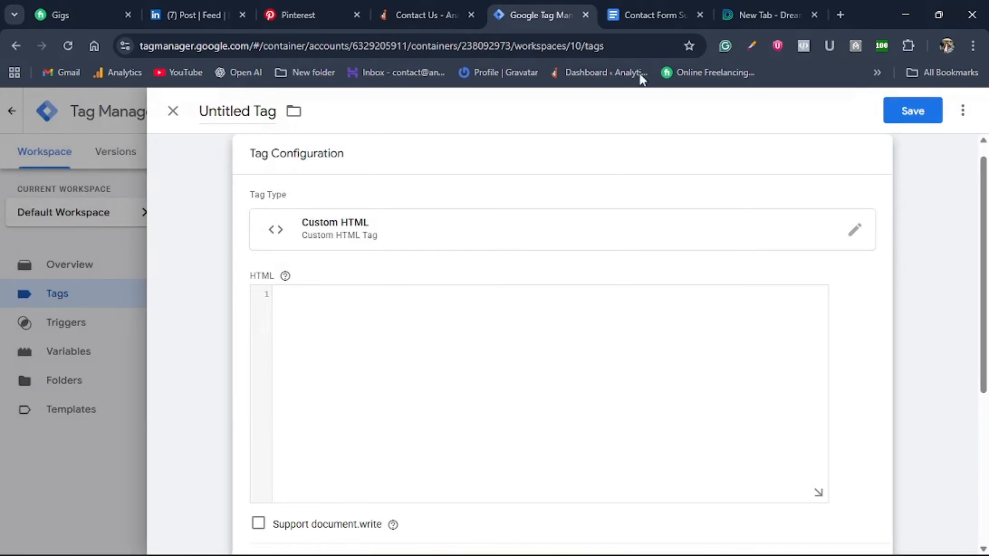
Copy the full Google Tag Manager Custom HTML script from the Contact Form Submit document
click(646, 15)
scroll(569, 408, down, 4)
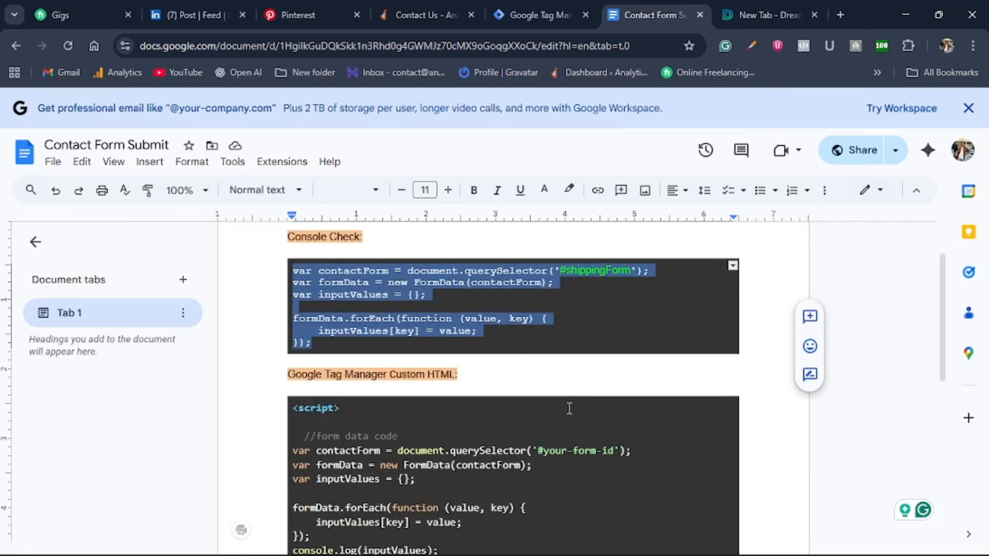
scroll(569, 408, down, 1)
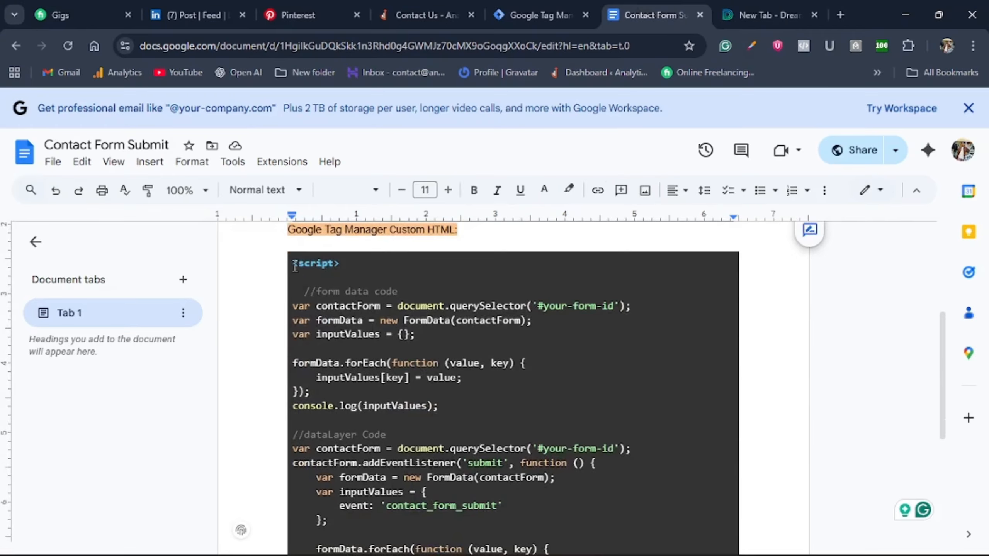
drag(295, 266, 412, 522)
scroll(397, 393, down, 4)
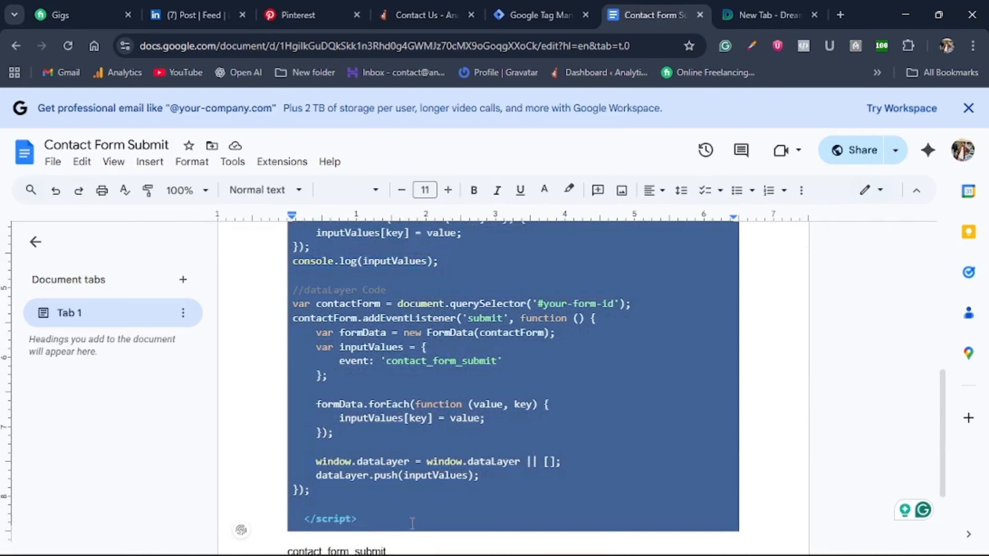
right_click(384, 395)
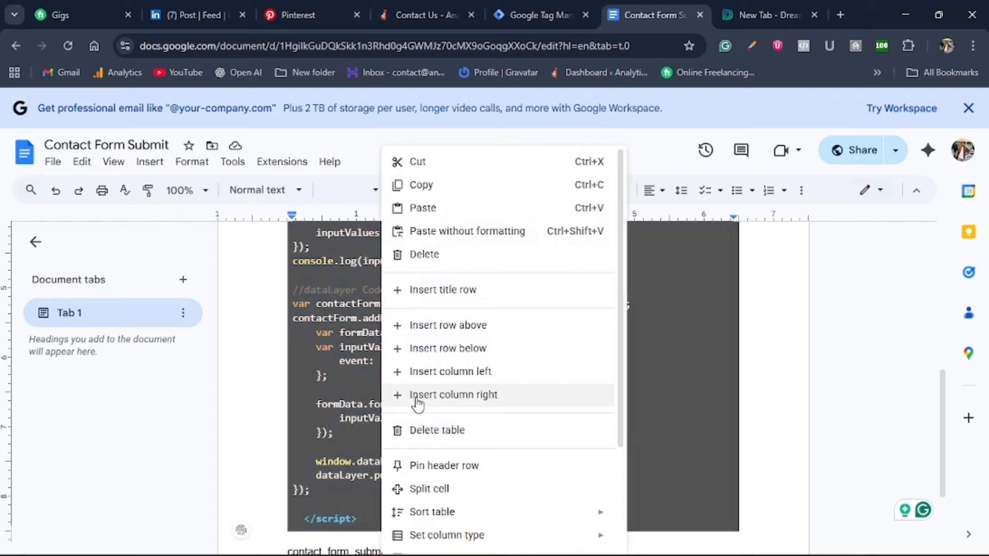
click(428, 194)
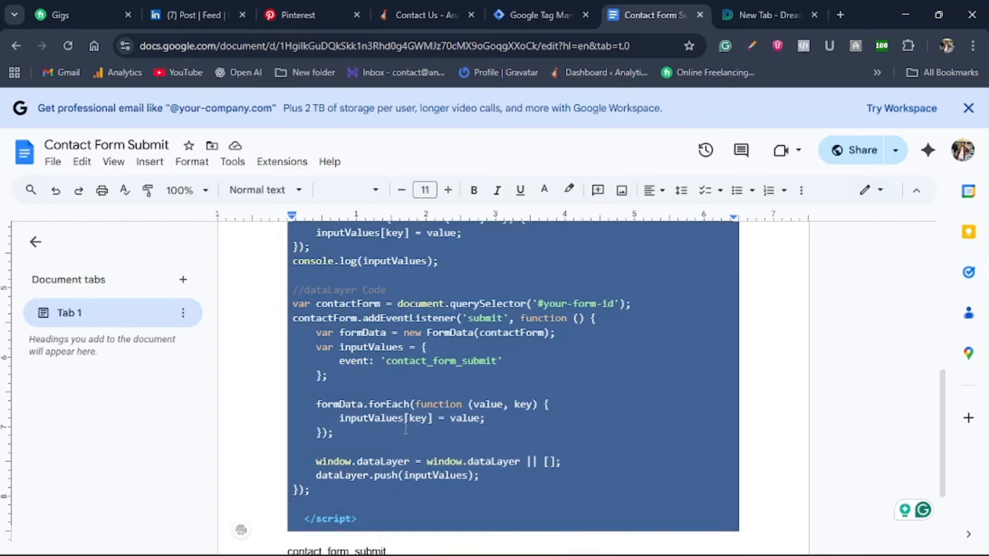
scroll(385, 422, up, 7)
scroll(385, 422, down, 5)
scroll(401, 427, down, 1)
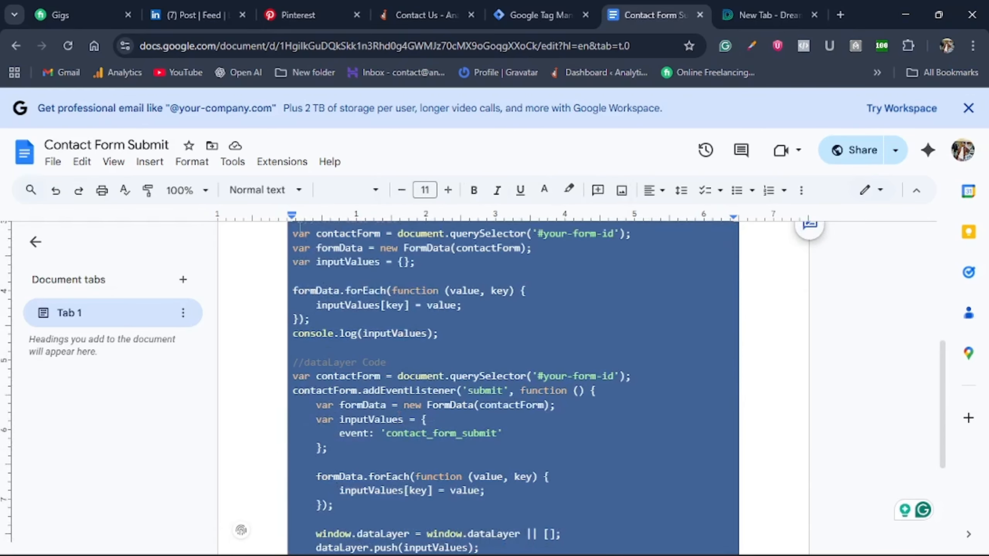
scroll(375, 397, down, 3)
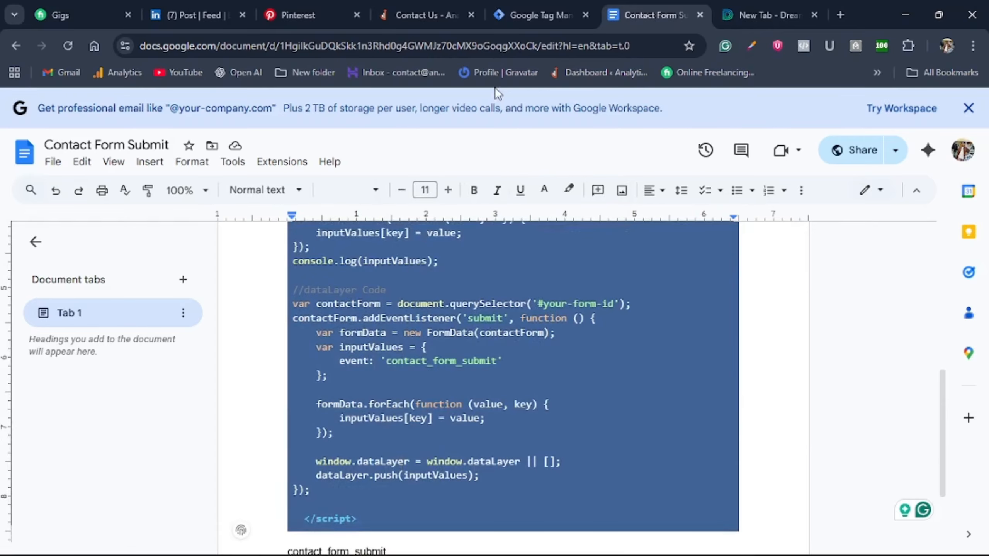
Paste the copied script into the HTML code of the Custom HTML tag in Google Tag Manager and review it
click(516, 15)
click(421, 402)
key(ctrl+v)
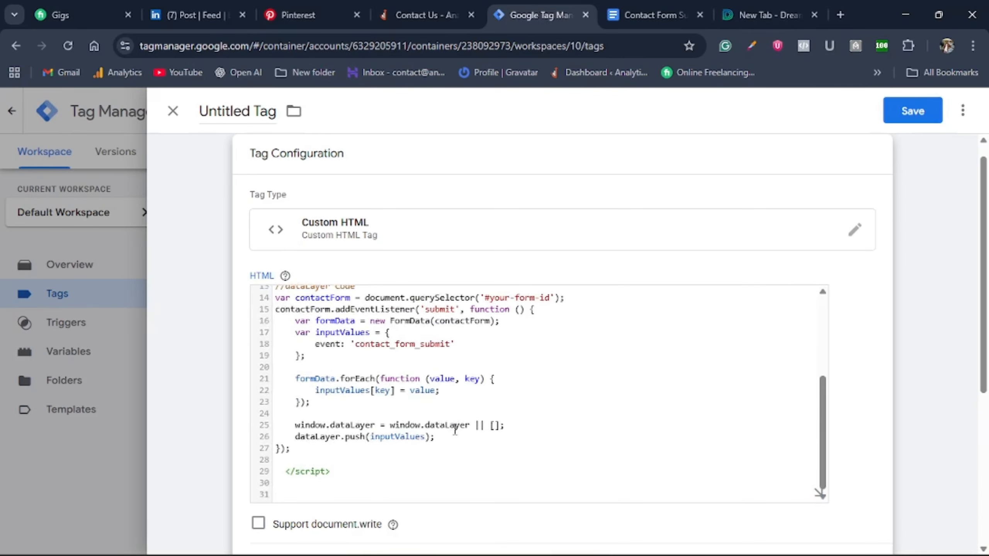
scroll(455, 429, up, 5)
scroll(454, 429, down, 3)
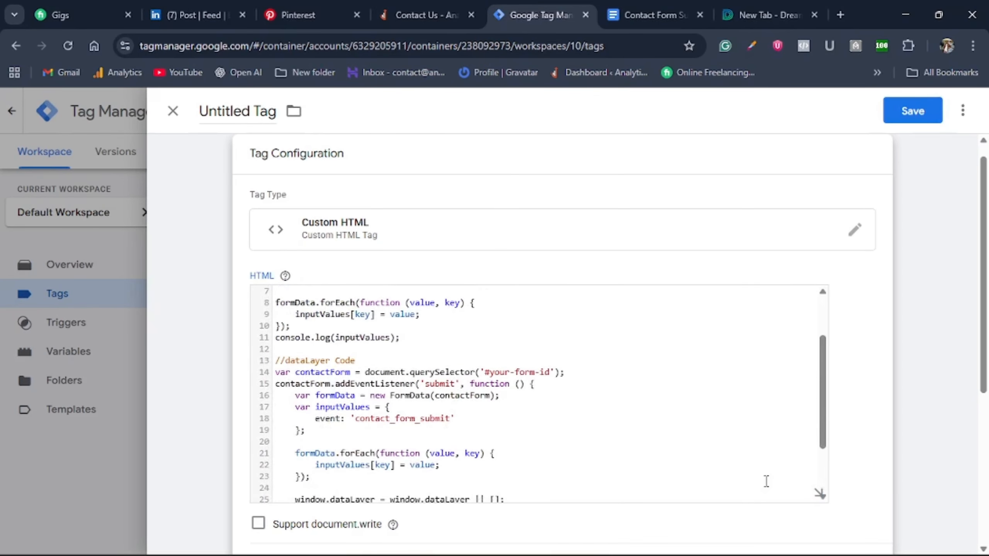
In the expanded HTML editor, replace #your-form-id in the form data code with the .metform-form-content selector copied from the contact page's console
click(820, 495)
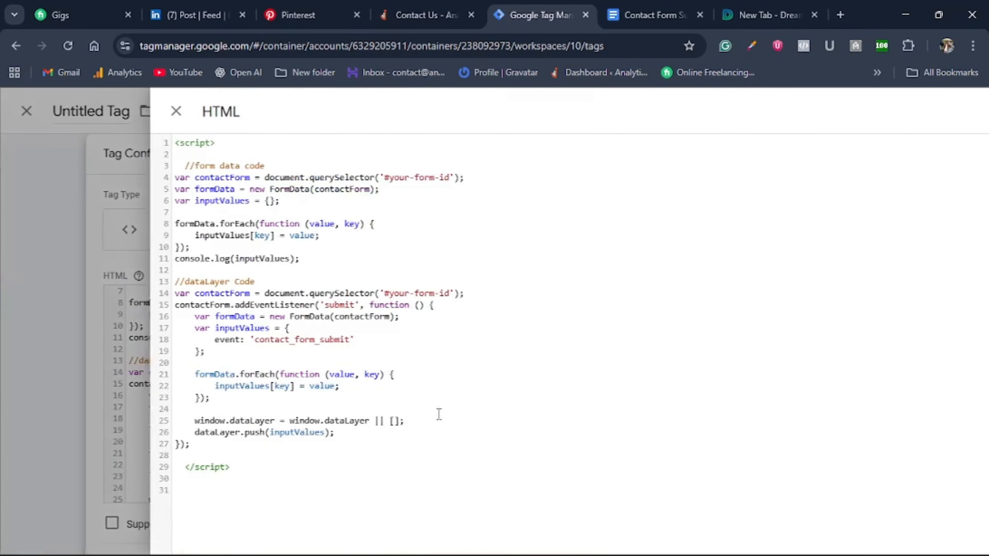
drag(382, 178, 443, 182)
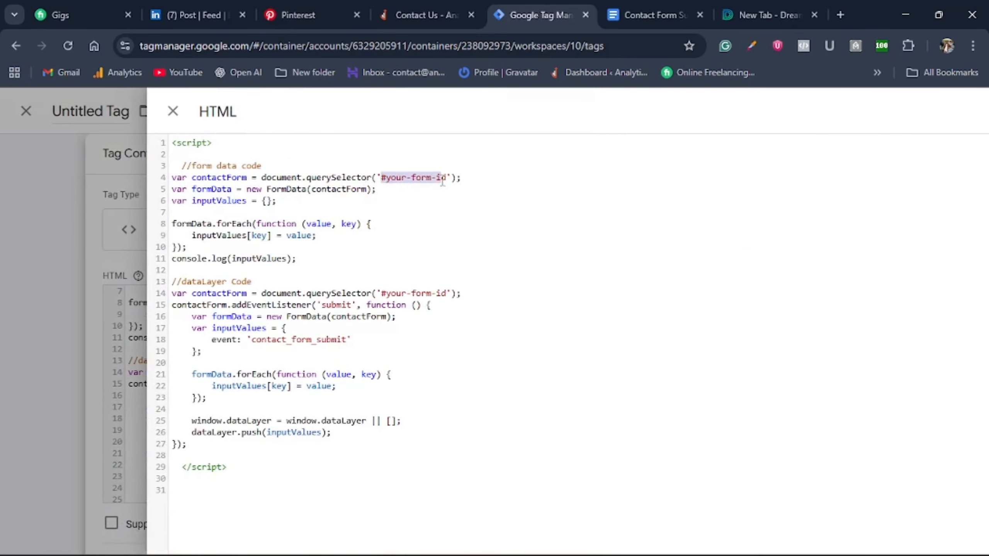
click(459, 16)
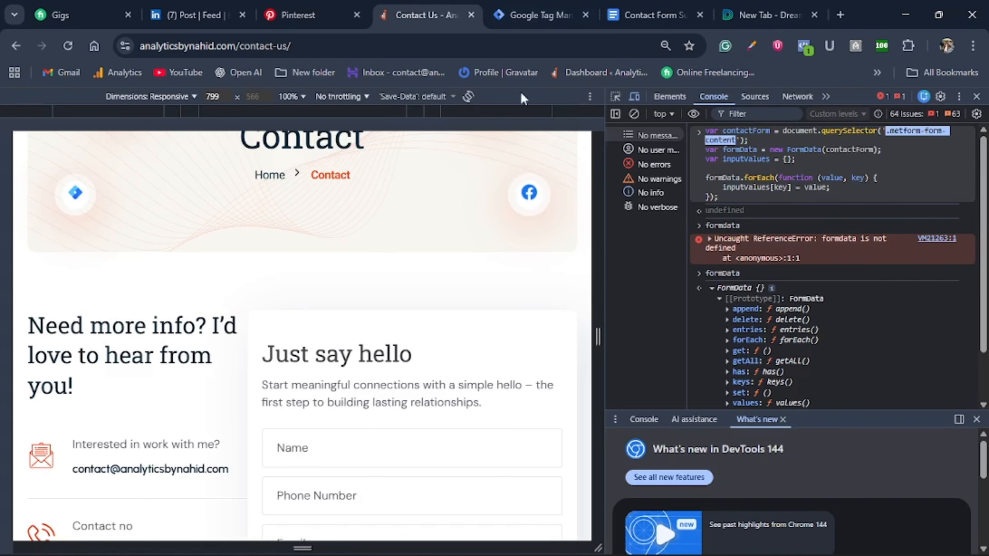
right_click(904, 131)
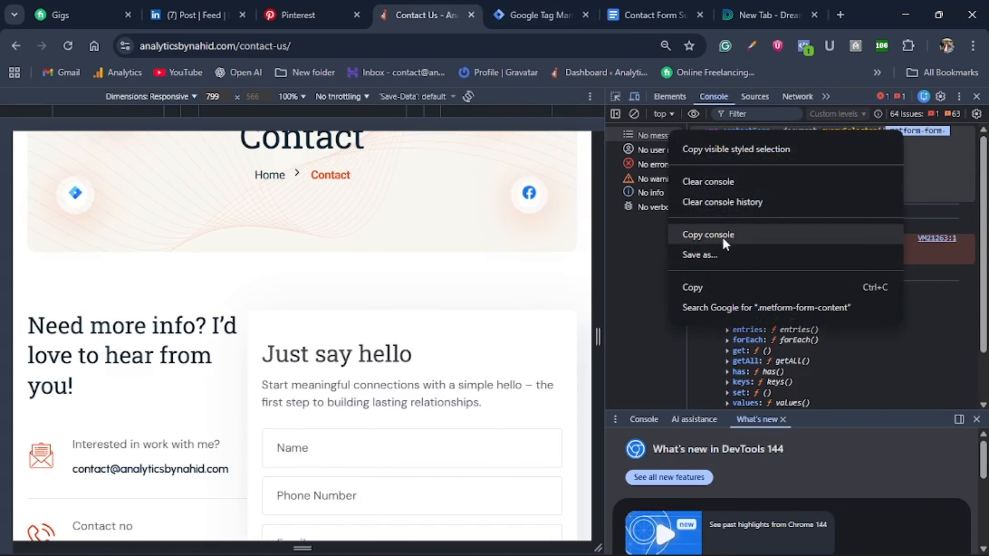
click(721, 287)
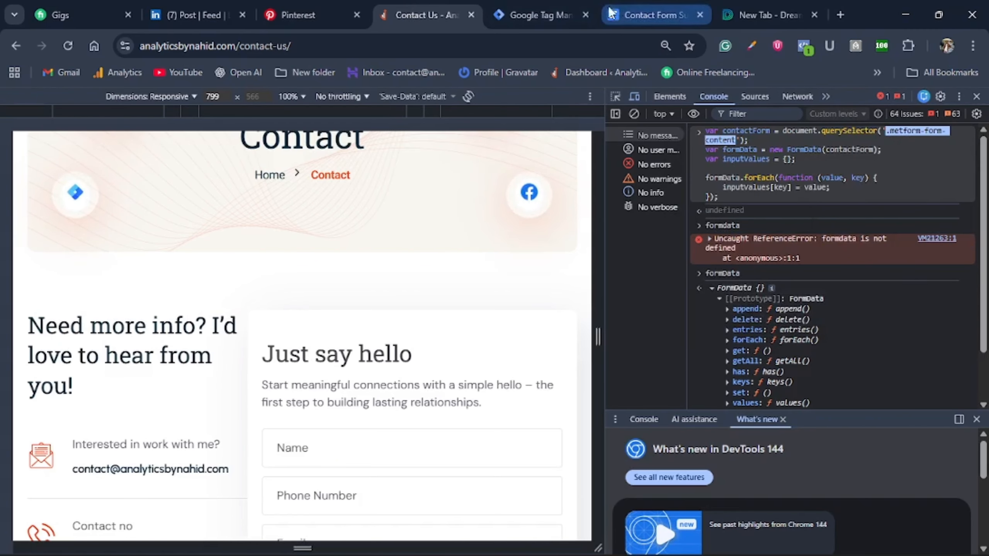
click(539, 15)
click(380, 182)
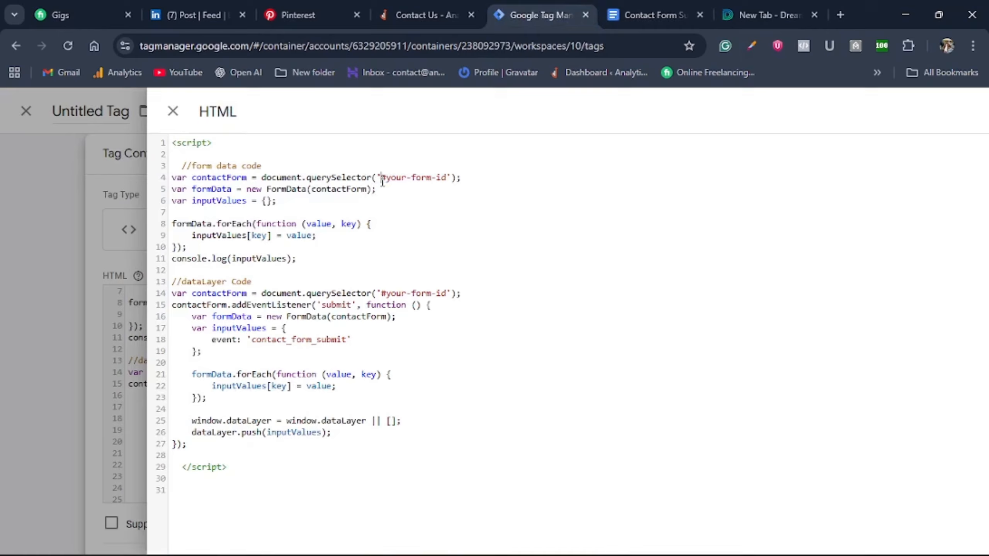
mouse_move(383, 180)
mouse_down()
mouse_move(444, 181)
mouse_move(377, 191)
mouse_move(384, 182)
mouse_up()
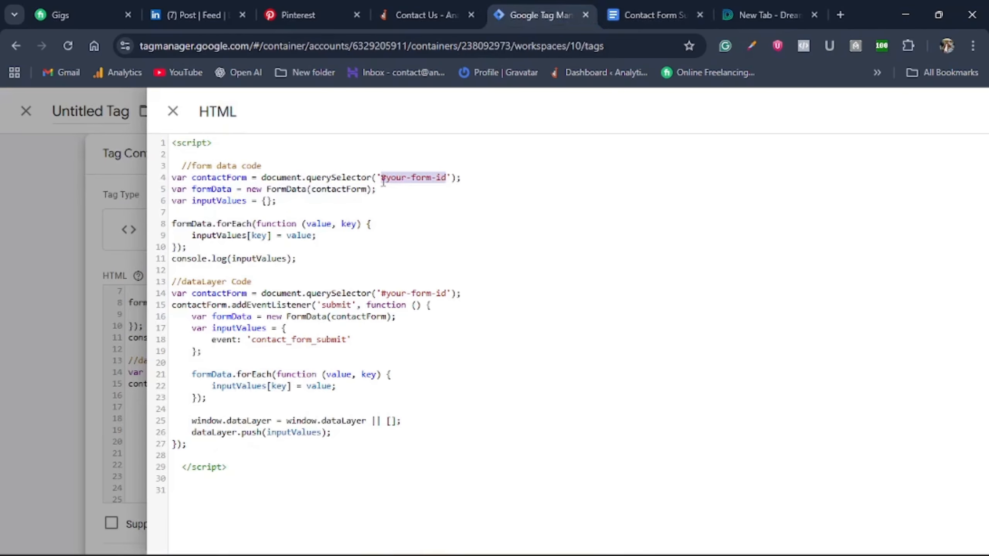
key(ctrl+v)
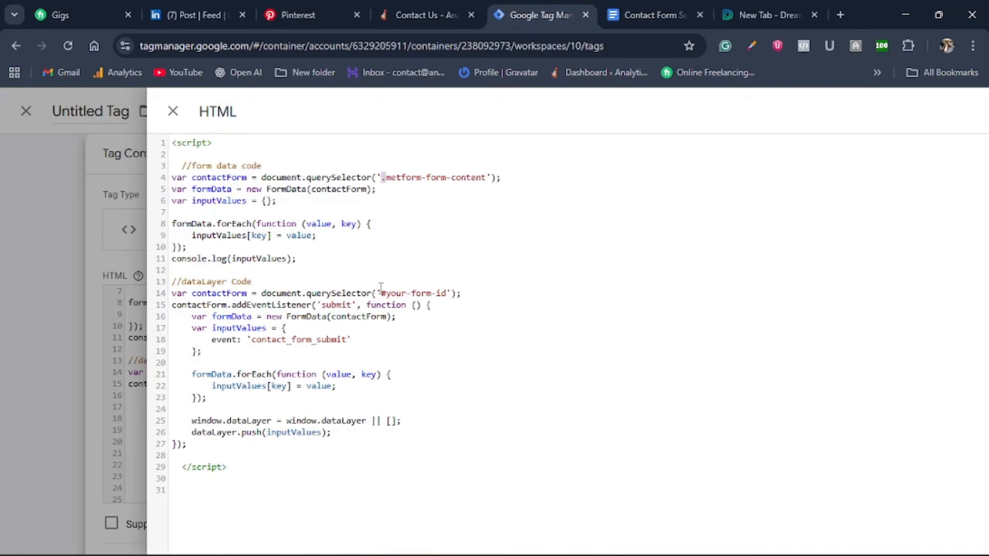
Replace #your-form-id in the dataLayer code with .metform-form-content and close the expanded editor
drag(381, 289, 449, 290)
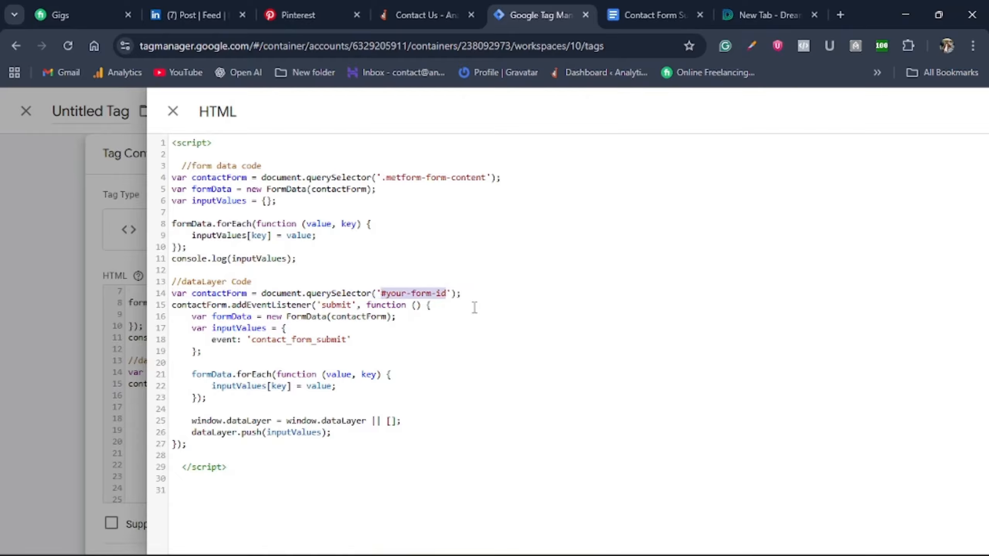
key(ctrl+v)
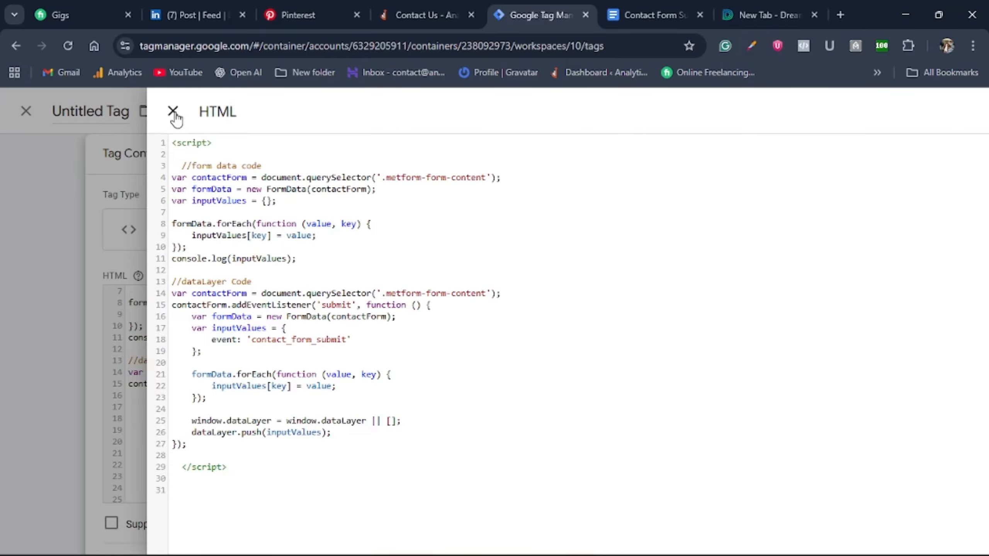
key(Escape)
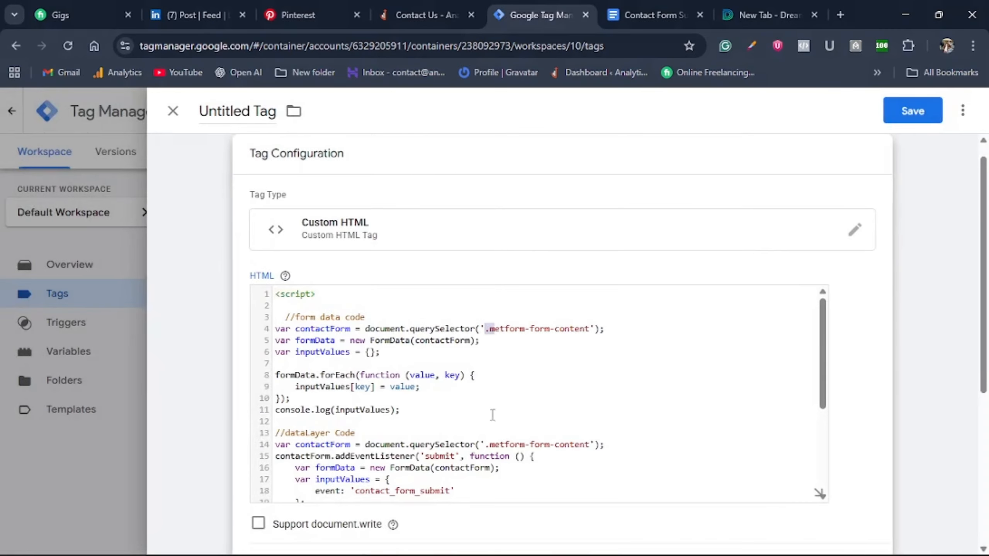
Copy the contact_form_submit event name from the tag's dataLayer code and paste it over the line below the script in the Contact Form Submit document
click(524, 445)
scroll(355, 439, down, 2)
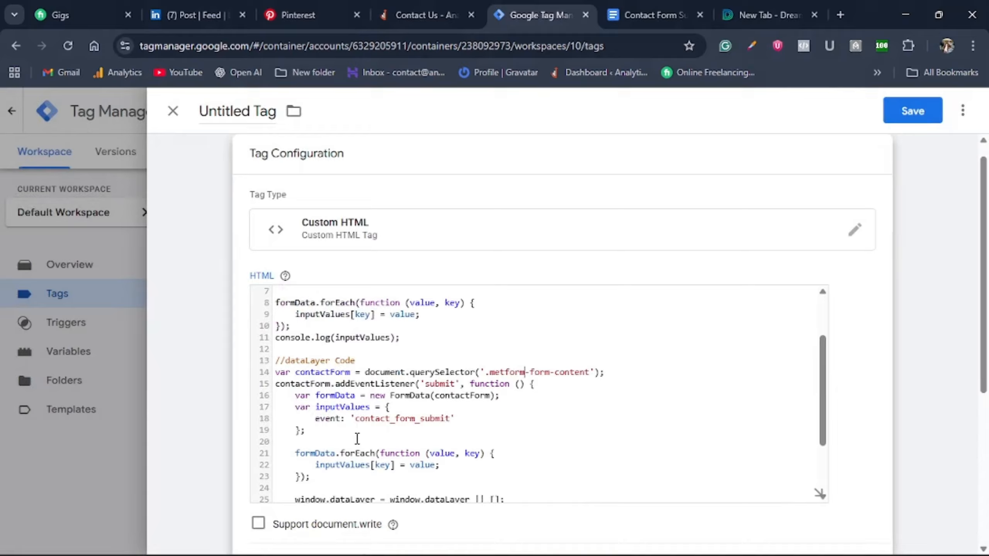
scroll(358, 435, down, 2)
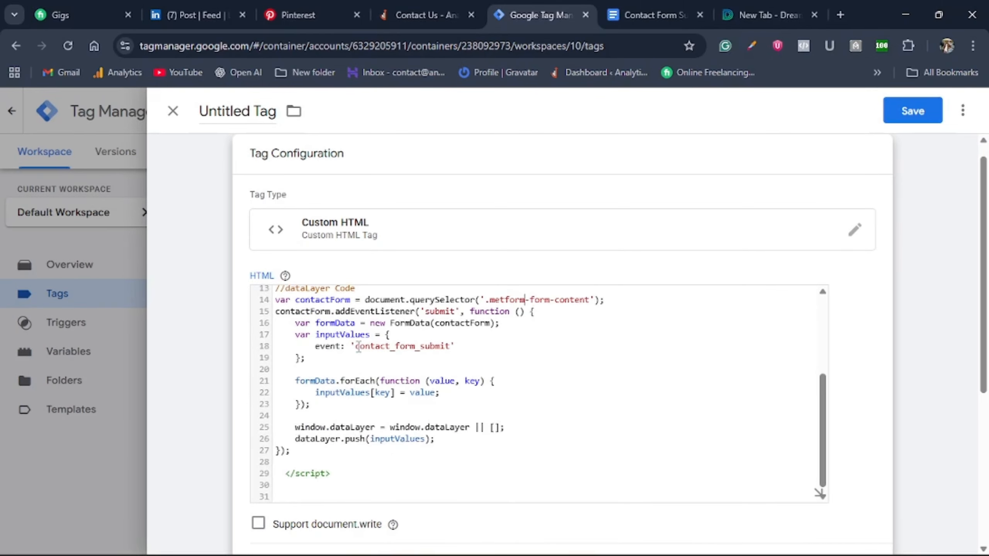
drag(358, 346, 451, 346)
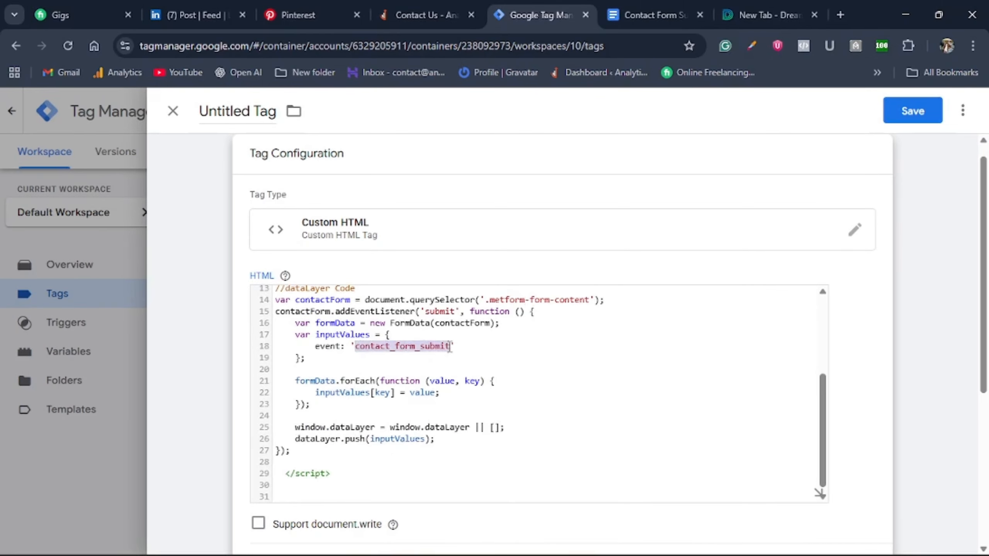
right_click(429, 352)
click(470, 229)
click(639, 12)
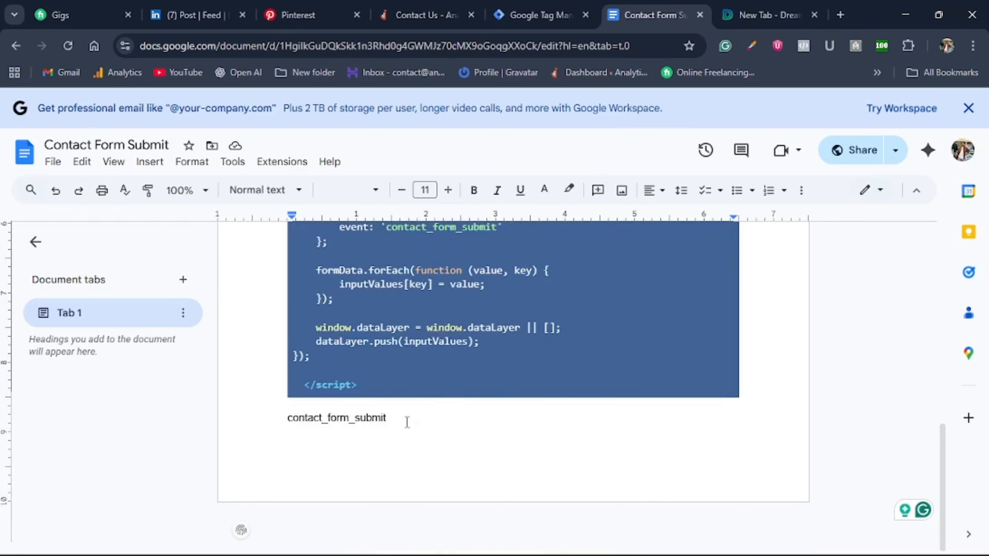
drag(405, 422, 259, 416)
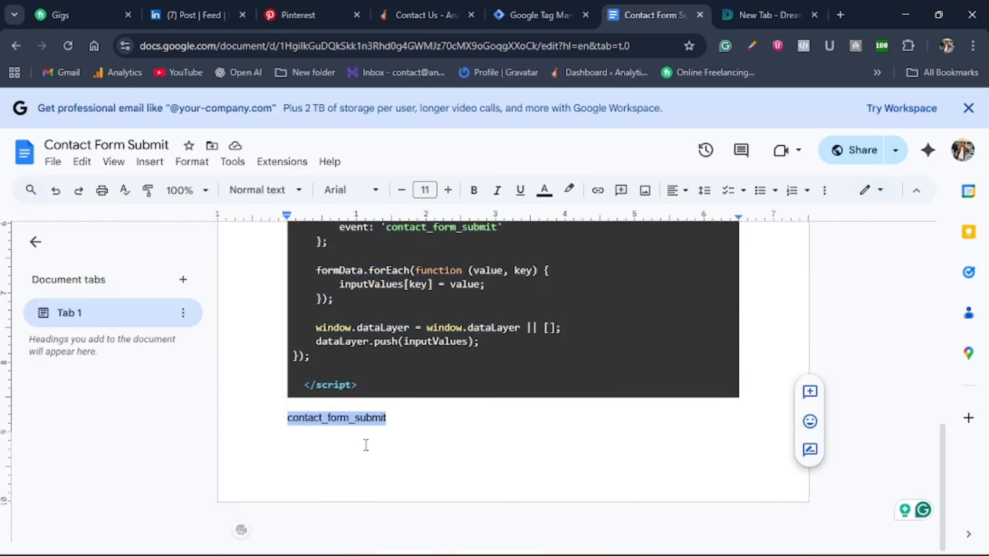
key(ctrl+v)
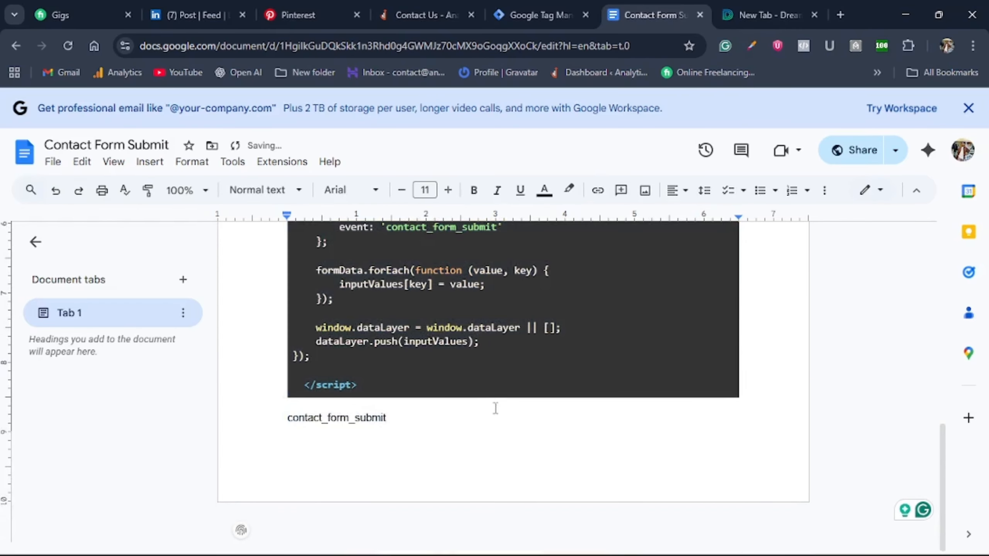
Return to the untitled tag in Google Tag Manager and assign the All Pages page view trigger to it
click(533, 12)
scroll(368, 377, down, 1)
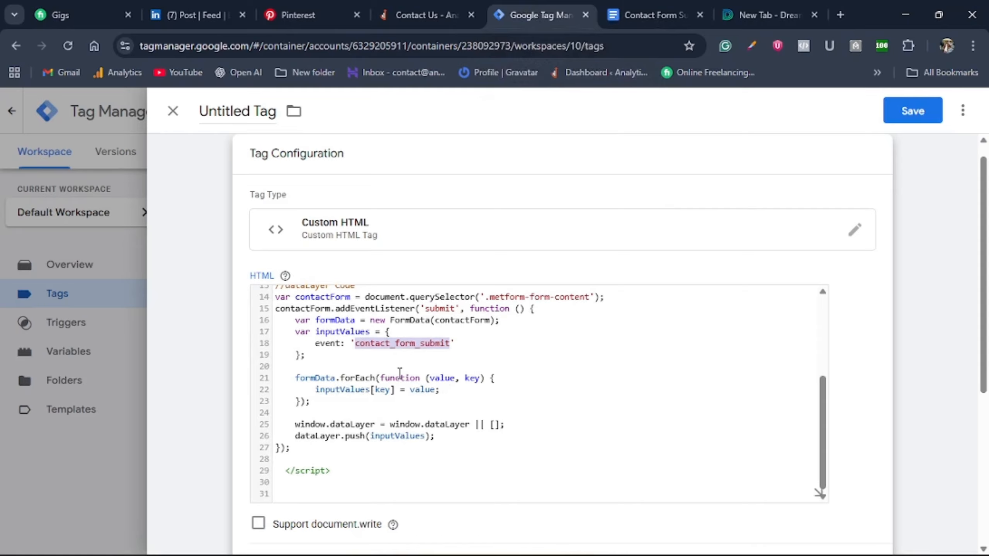
scroll(253, 319, down, 6)
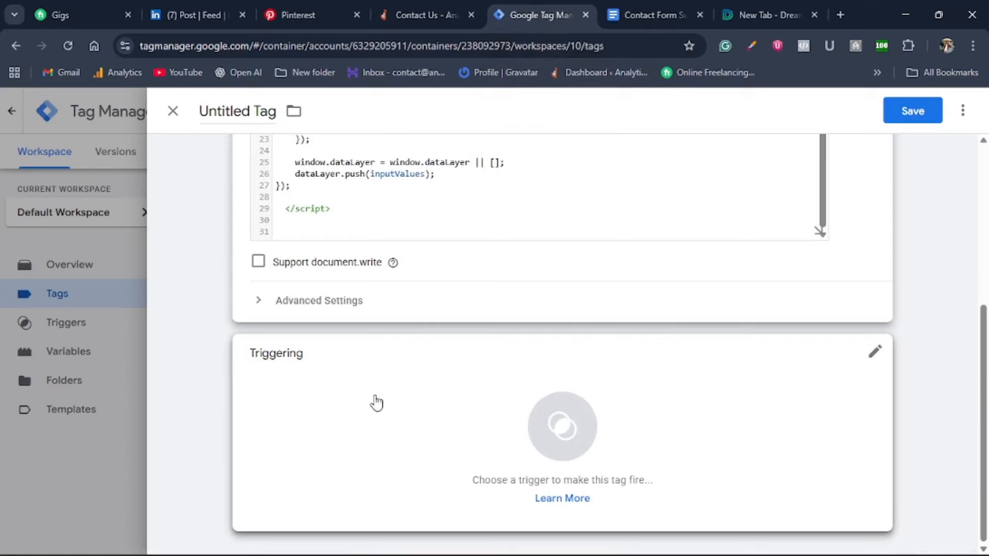
click(401, 428)
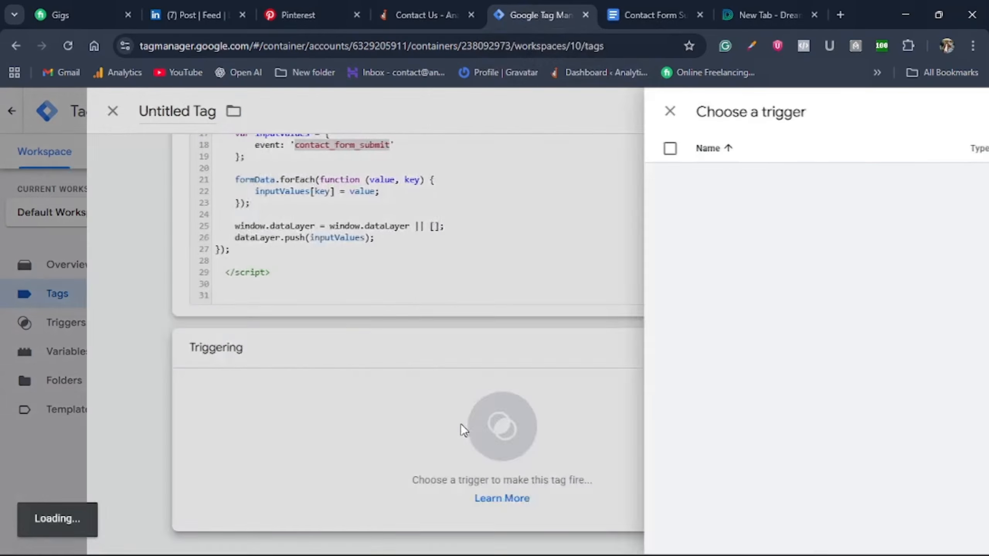
click(278, 180)
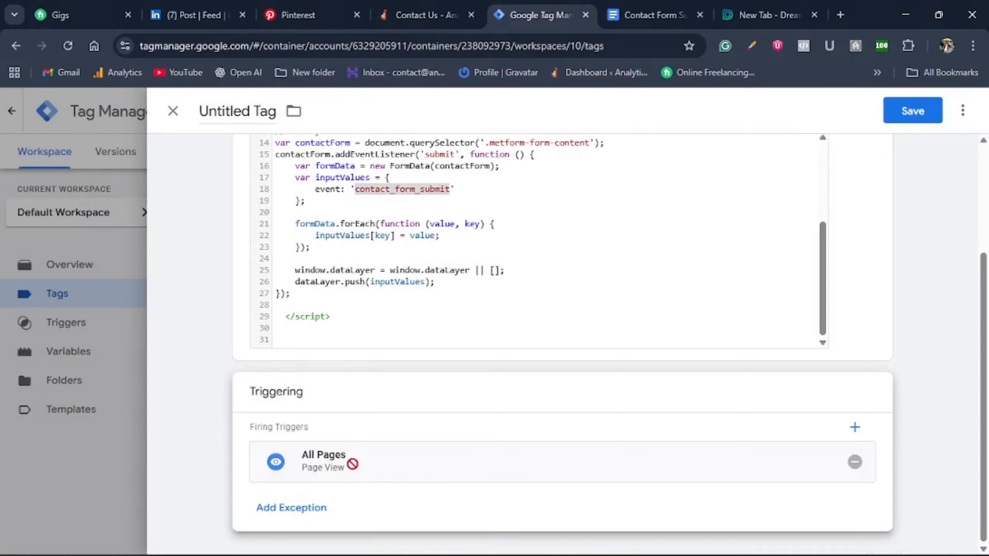
Name the Custom HTML tag CHTML_Form_Submit and save it
scroll(360, 349, up, 4)
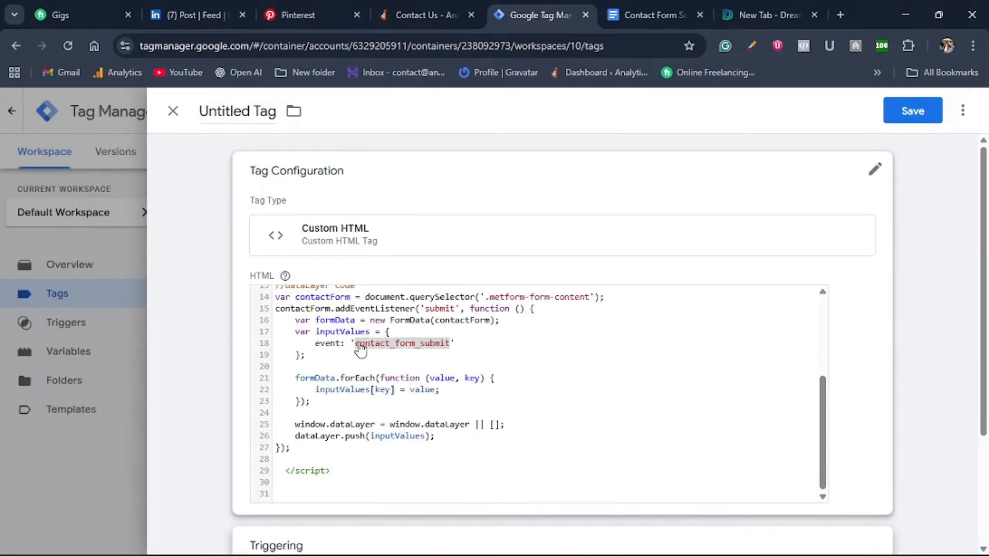
click(253, 110)
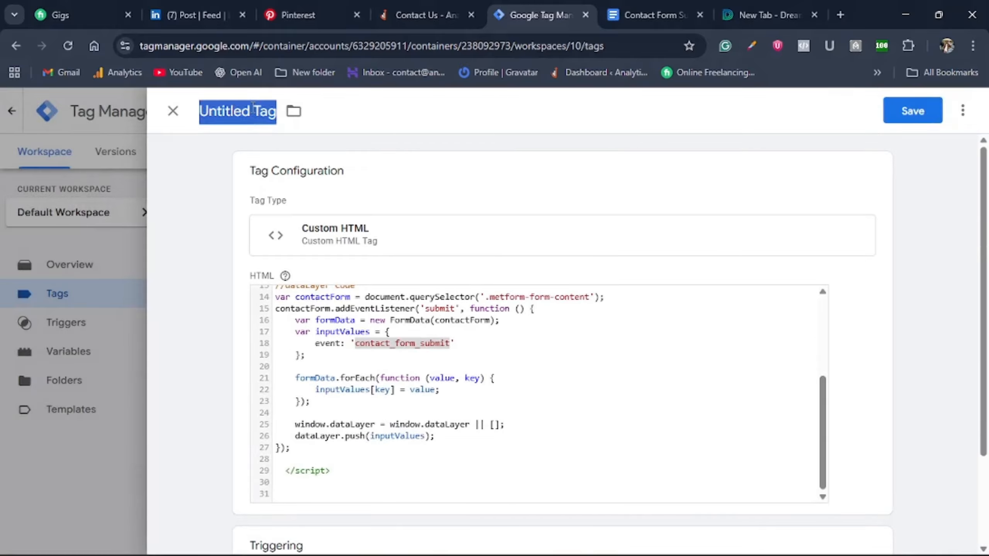
text(CHTML_)
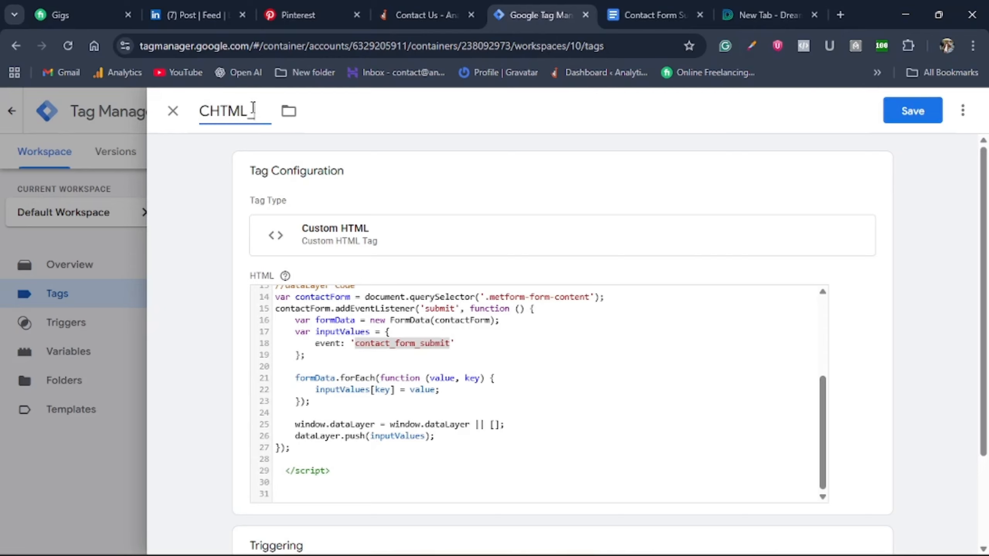
text(Form_s)
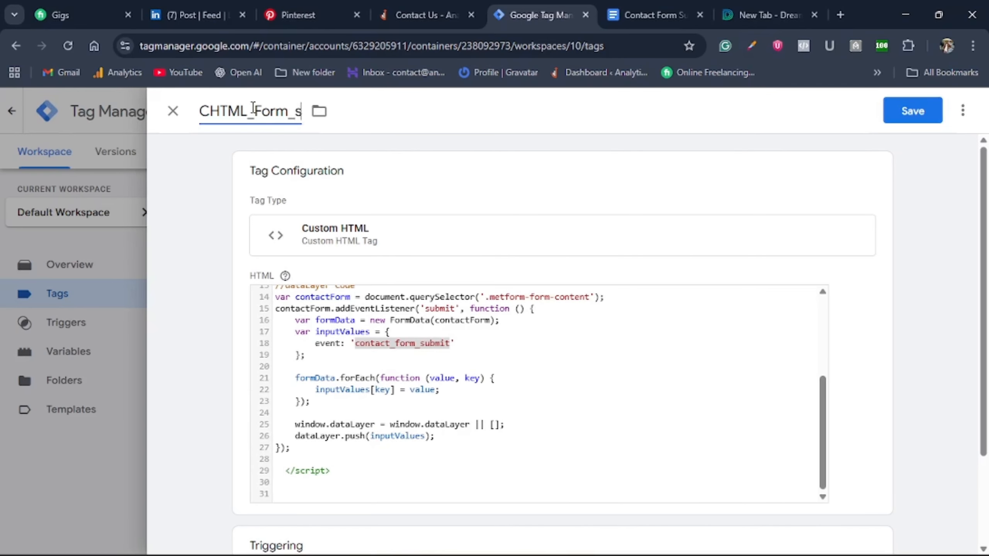
key(BackSpace)
text(Submit)
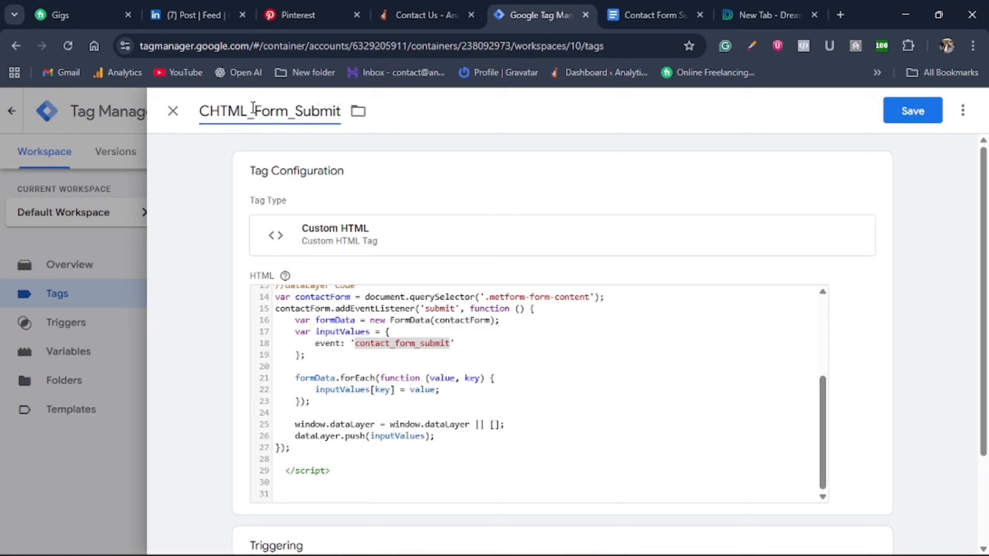
click(906, 110)
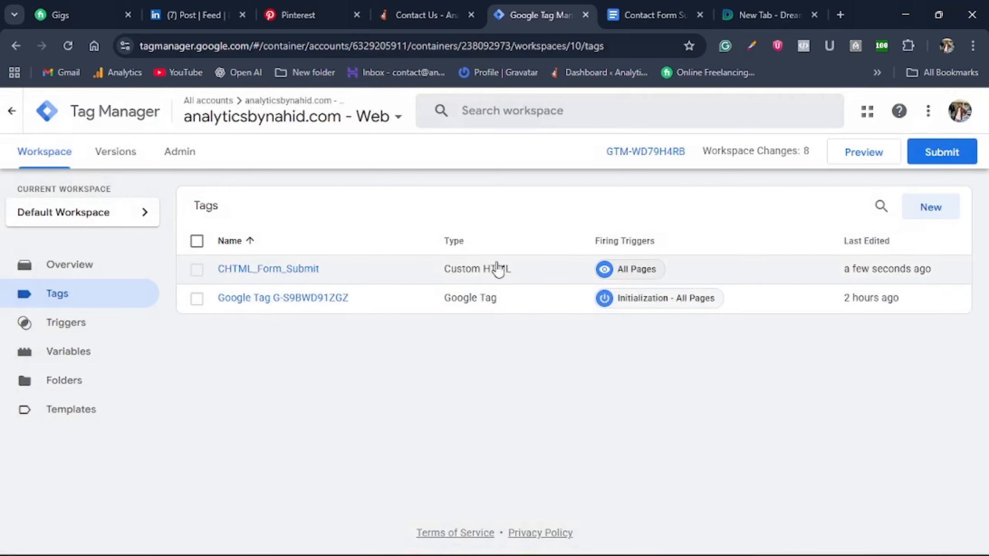
Preview the container and connect Tag Assistant to the website's /contact-us/ page with the debug signal included
click(864, 152)
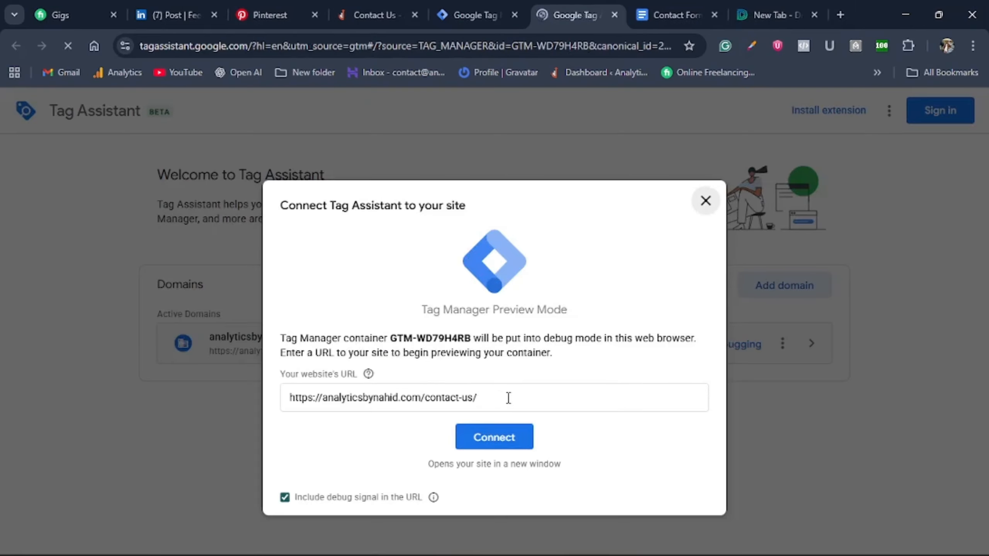
click(494, 438)
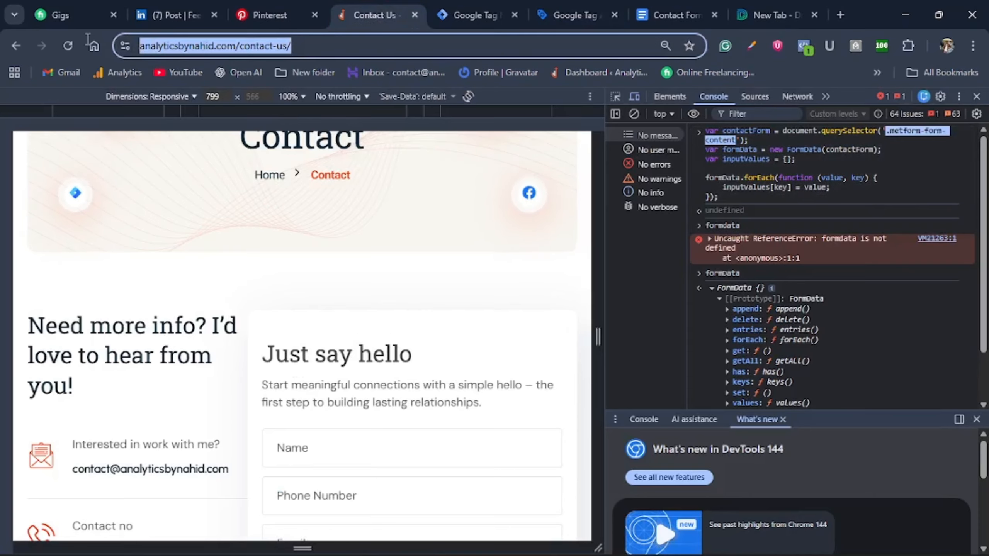
click(467, 12)
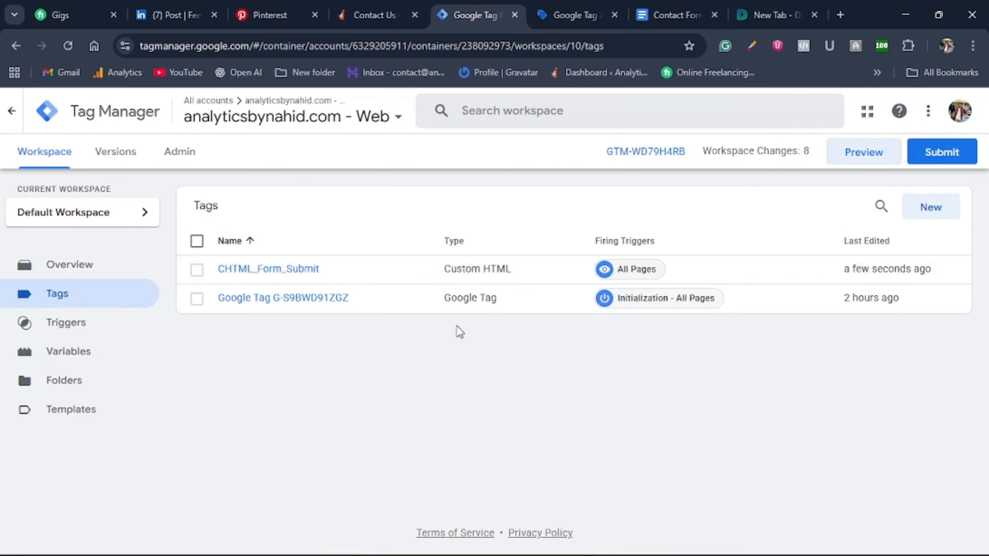
click(579, 14)
click(498, 399)
drag(499, 398, 271, 413)
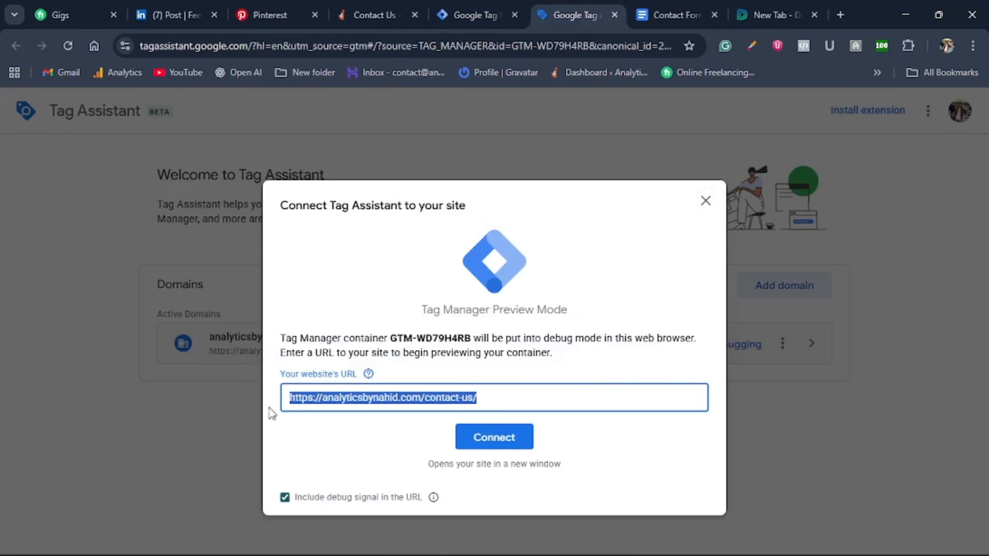
click(504, 405)
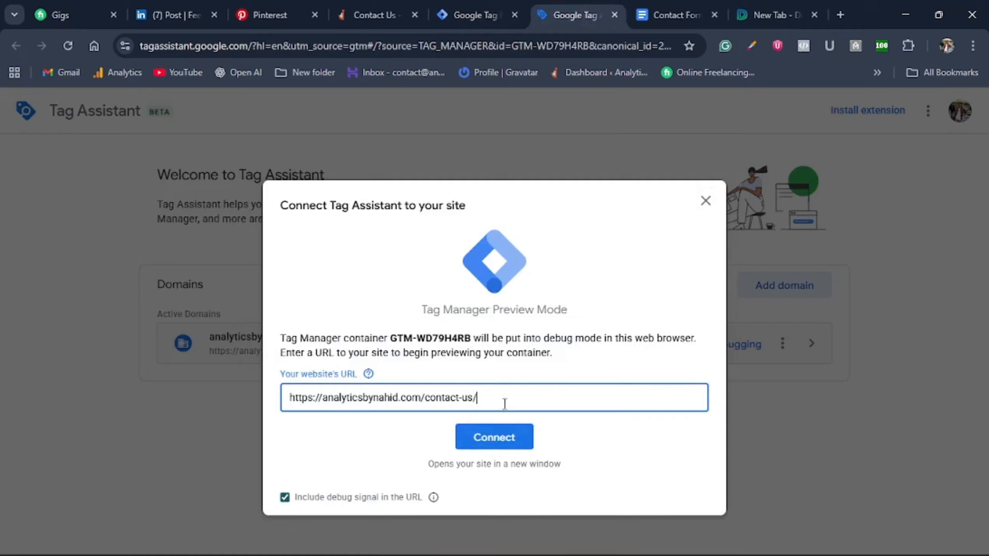
click(496, 439)
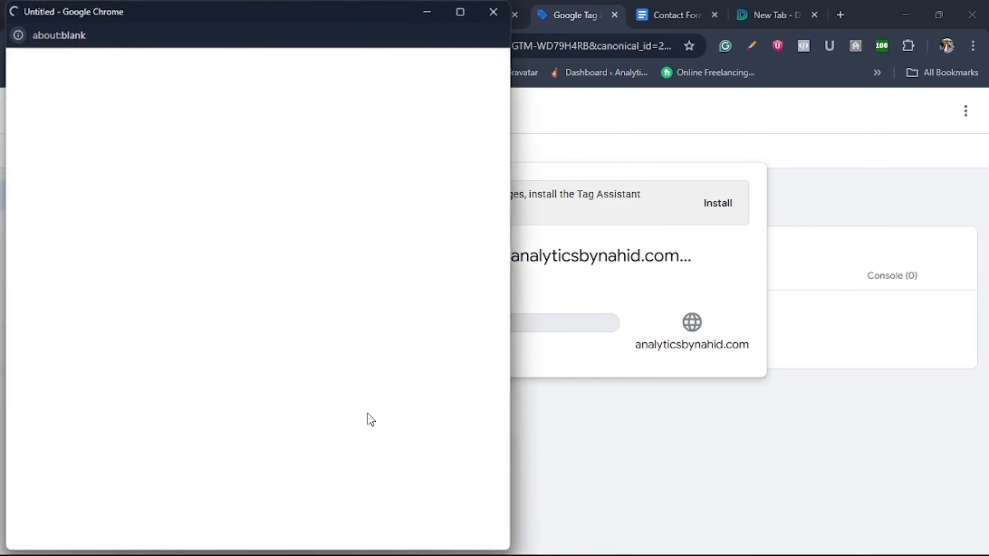
drag(194, 11, 520, 8)
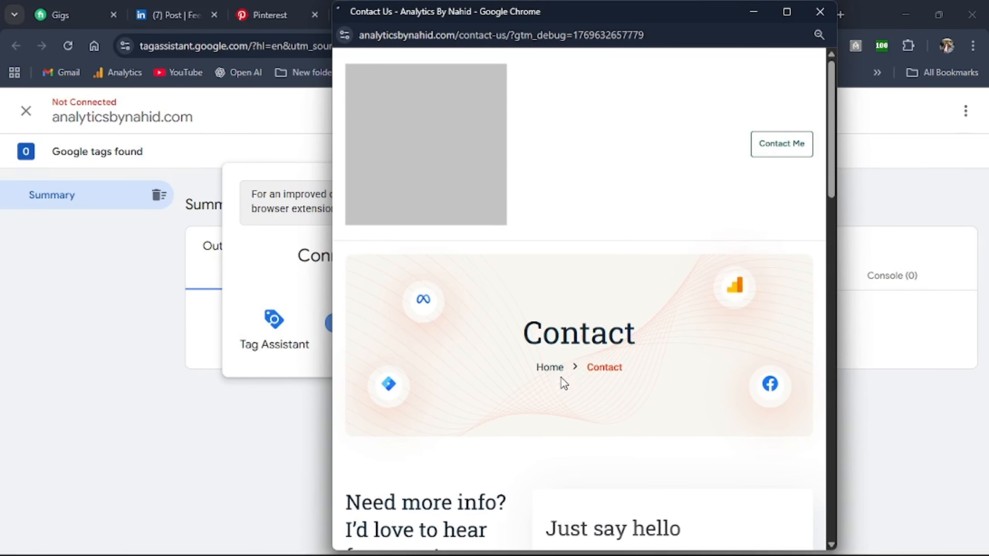
Fill in the name, phone number and email fields of the contact form on the debug page with the saved contact details
scroll(562, 380, down, 5)
scroll(562, 376, down, 3)
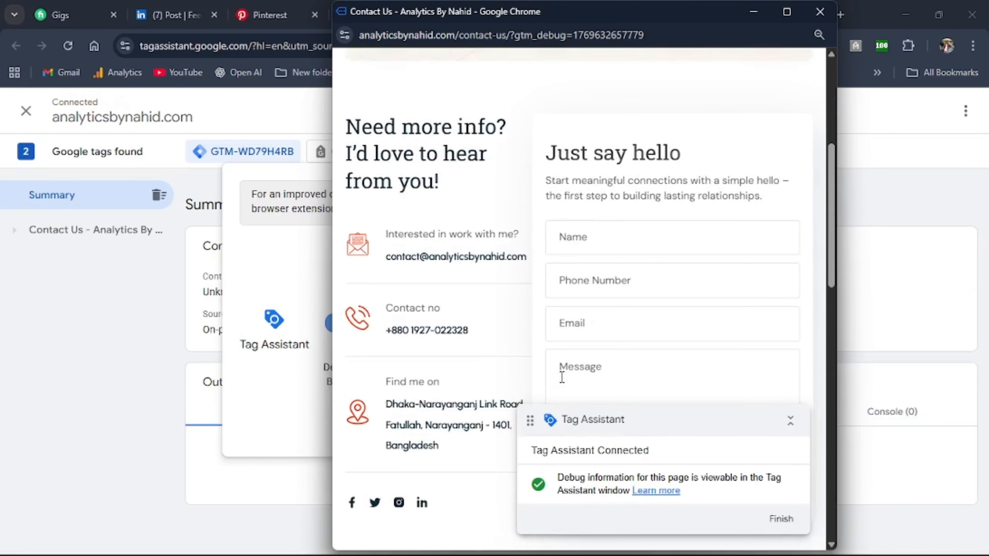
scroll(598, 384, down, 3)
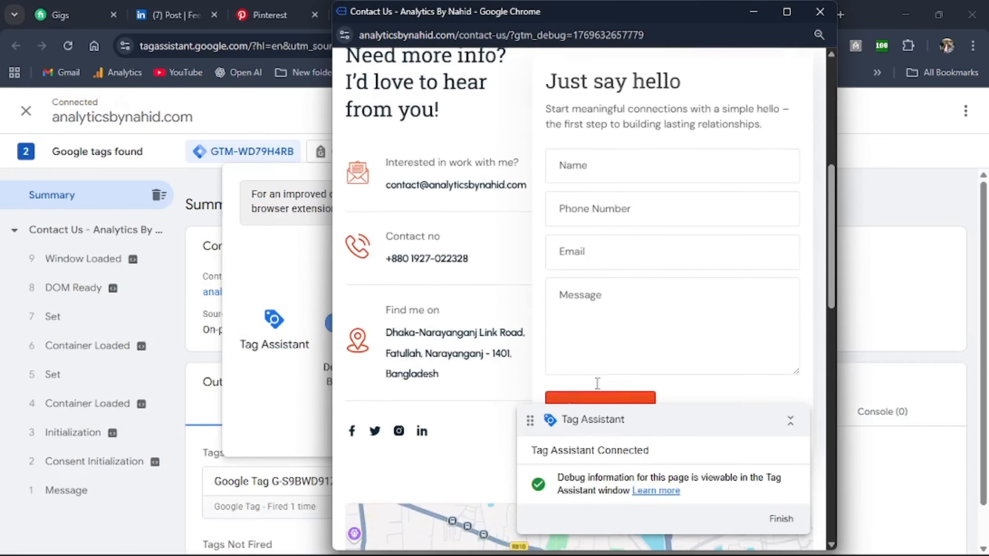
scroll(591, 346, up, 3)
click(609, 238)
click(645, 288)
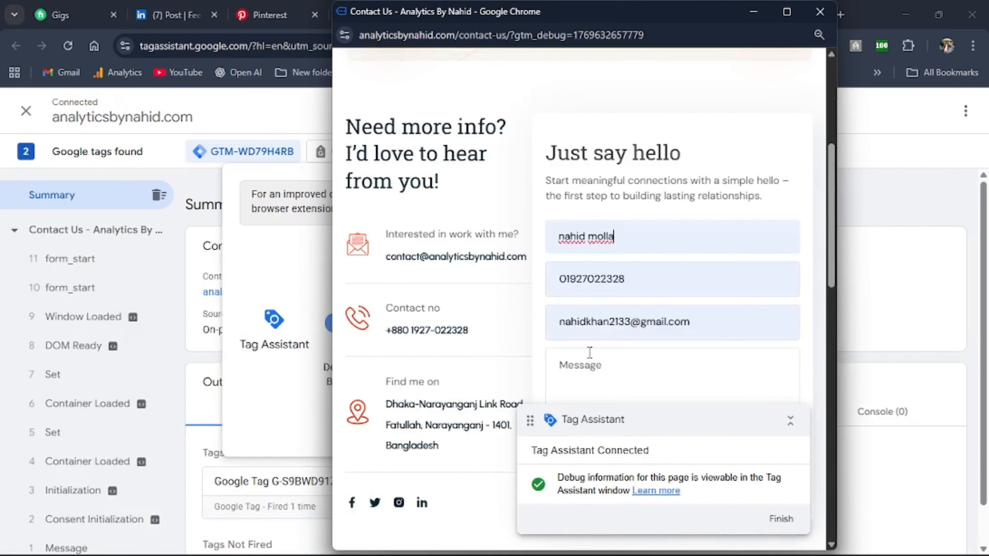
Enter a short greeting in the contact form's message field and send the message
scroll(594, 360, down, 1)
click(612, 316)
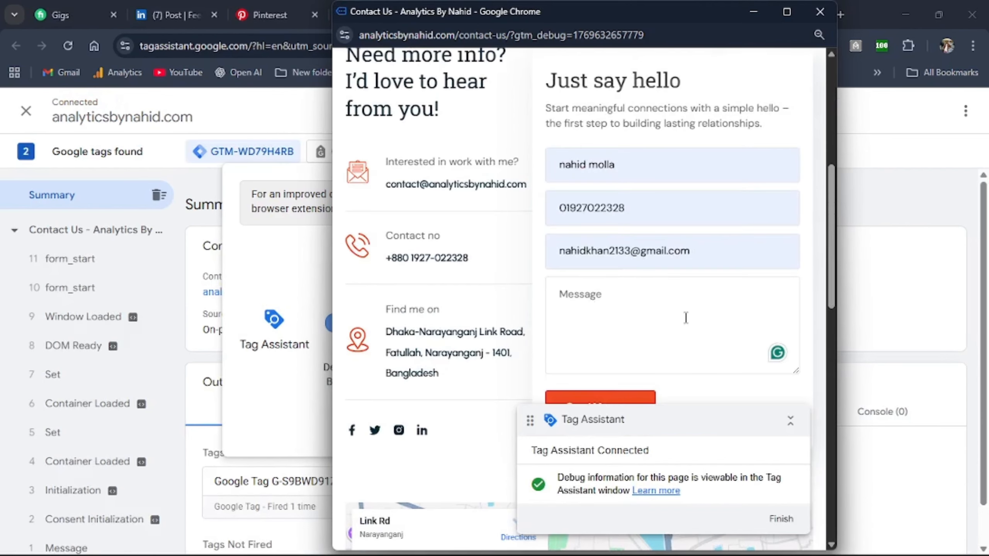
text(Hi This Is Nahid)
scroll(679, 310, down, 3)
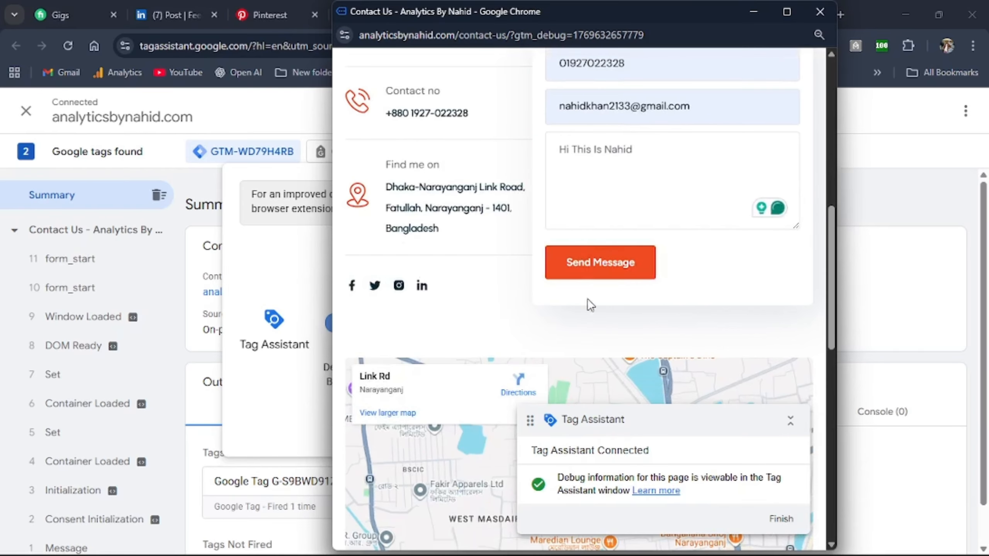
click(588, 273)
scroll(594, 323, up, 4)
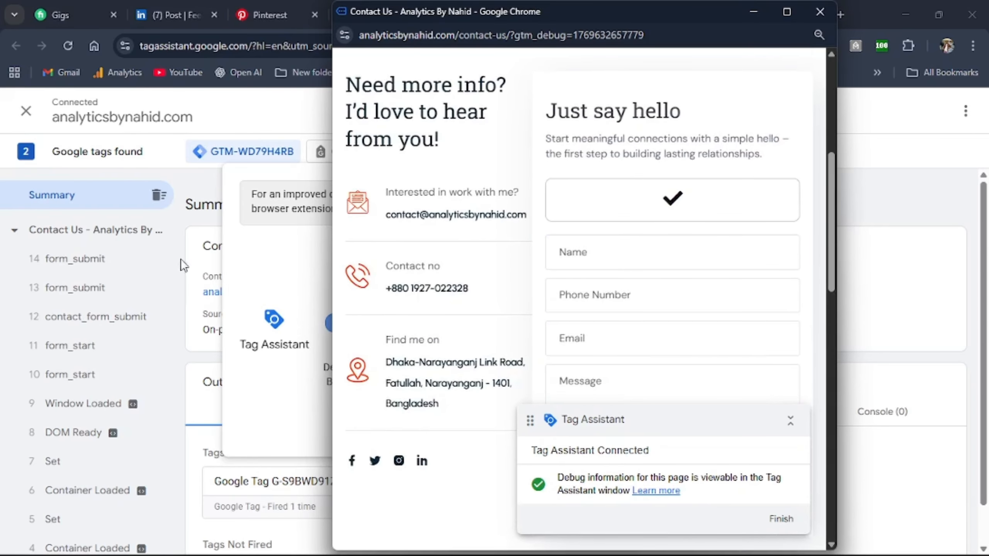
Continue to the Tag Assistant results, check the event name against the Contact Form Submit document and open the contact_form_submit event
click(753, 11)
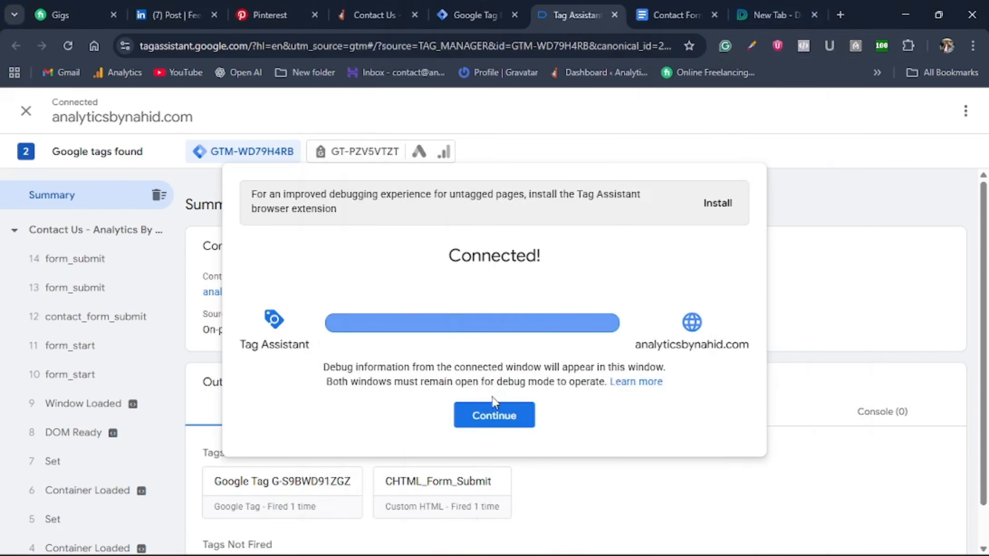
click(500, 418)
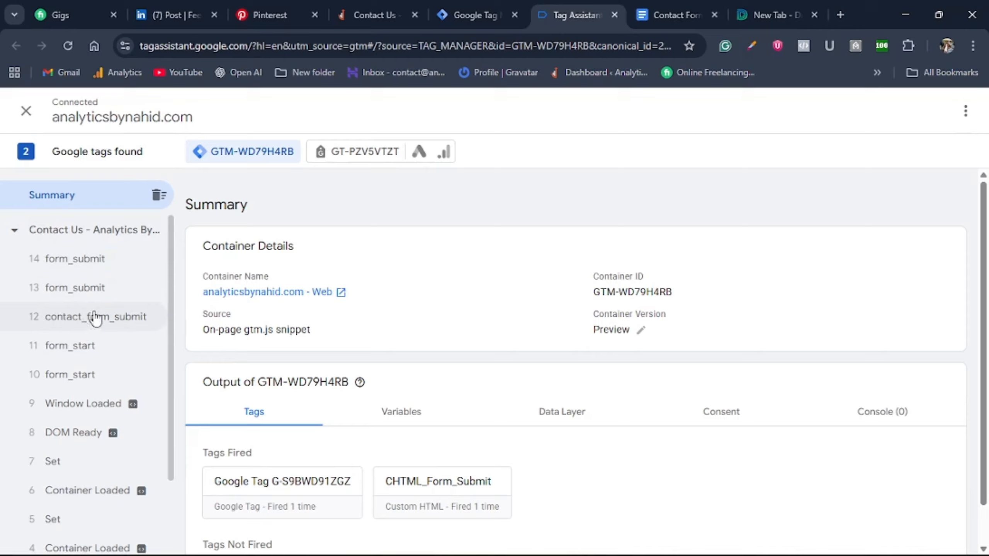
click(696, 15)
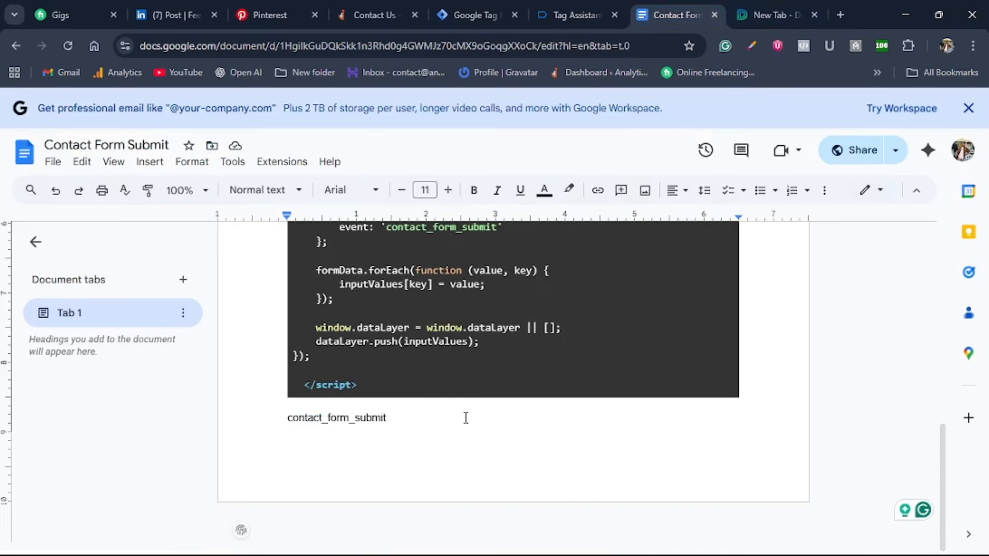
drag(283, 419, 431, 423)
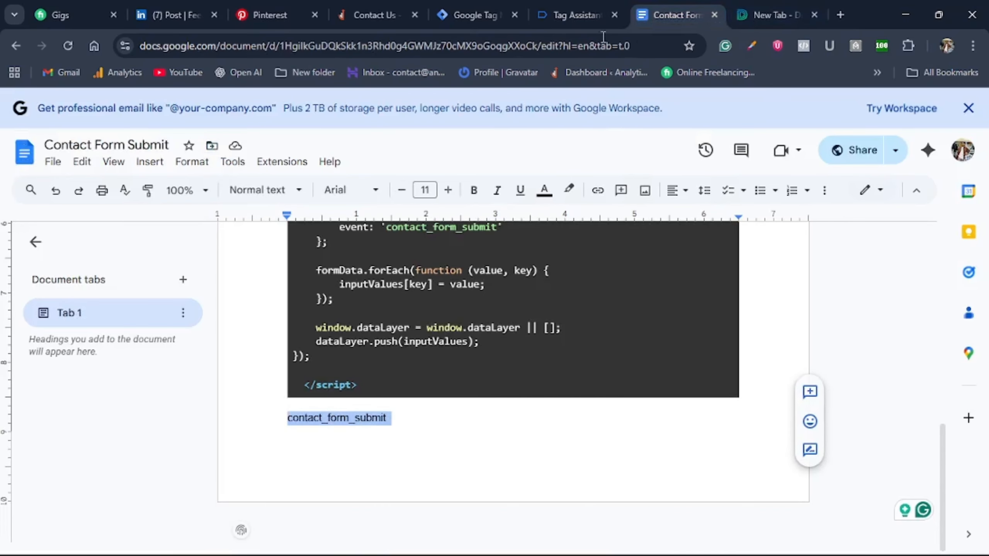
click(603, 15)
click(110, 326)
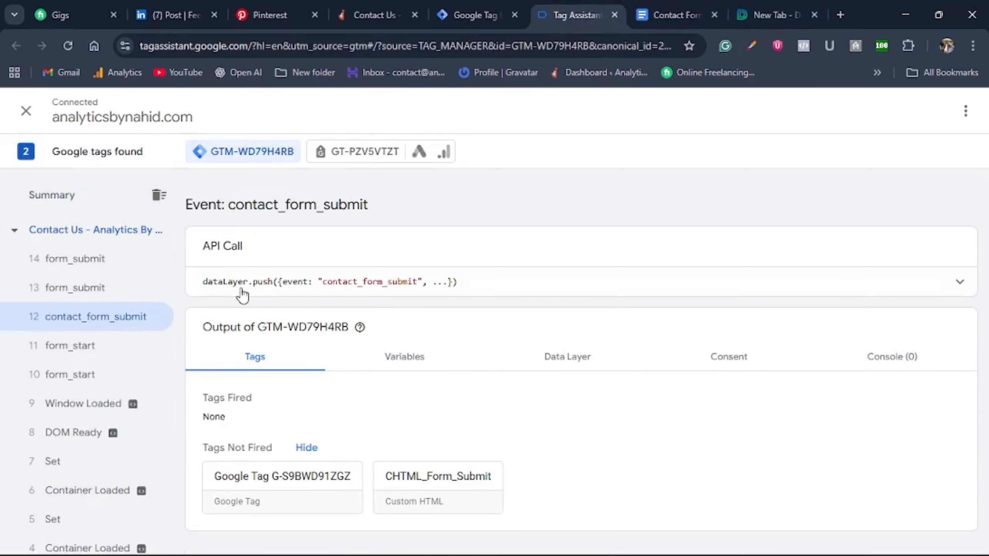
Expand the API call of the contact_form_submit event and examine its event name, name, telephone, email and message values
drag(200, 246, 288, 247)
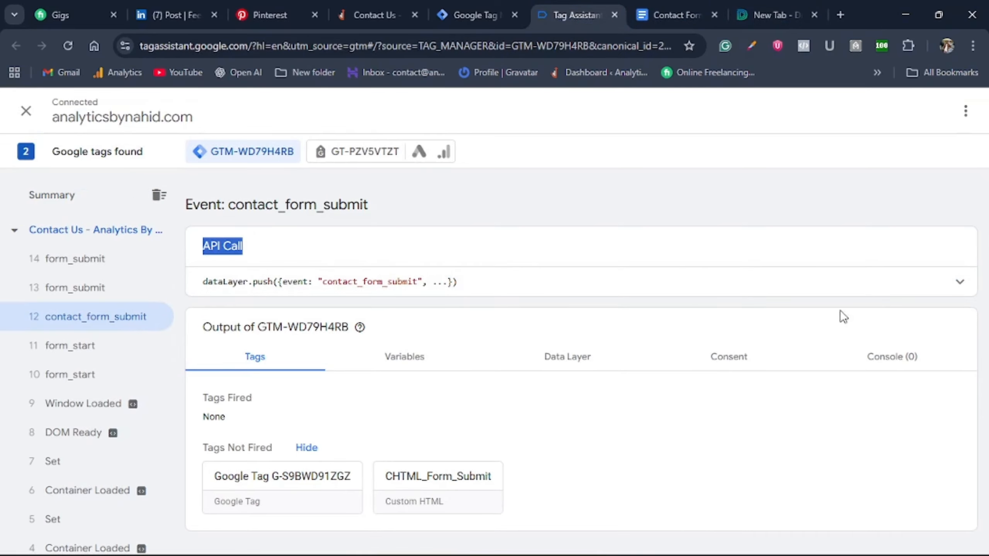
click(746, 293)
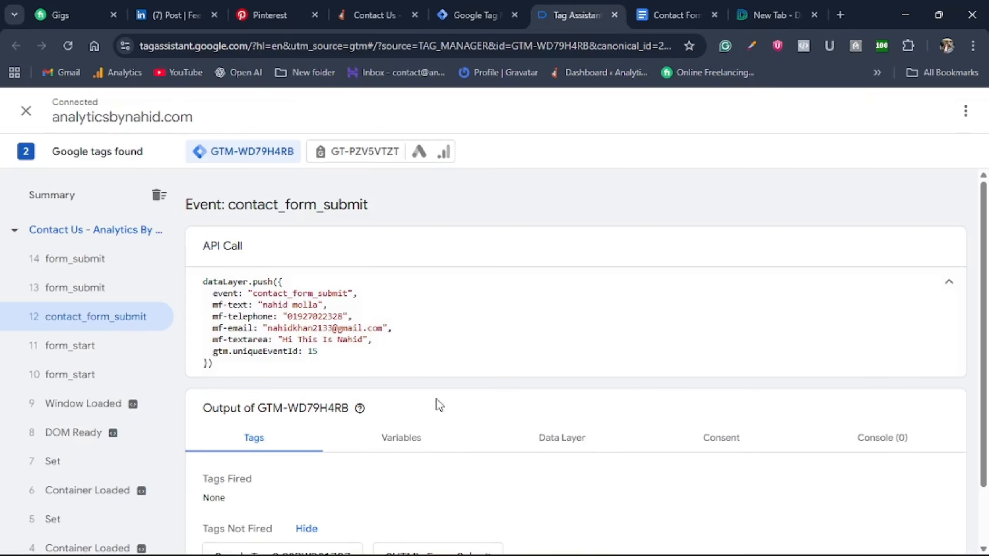
drag(366, 341, 347, 293)
click(260, 303)
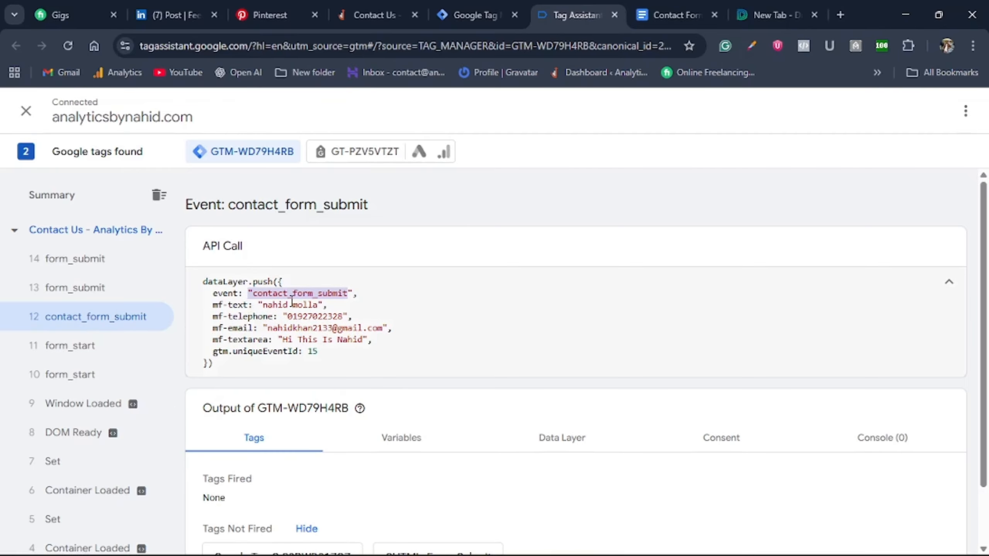
drag(263, 305, 318, 305)
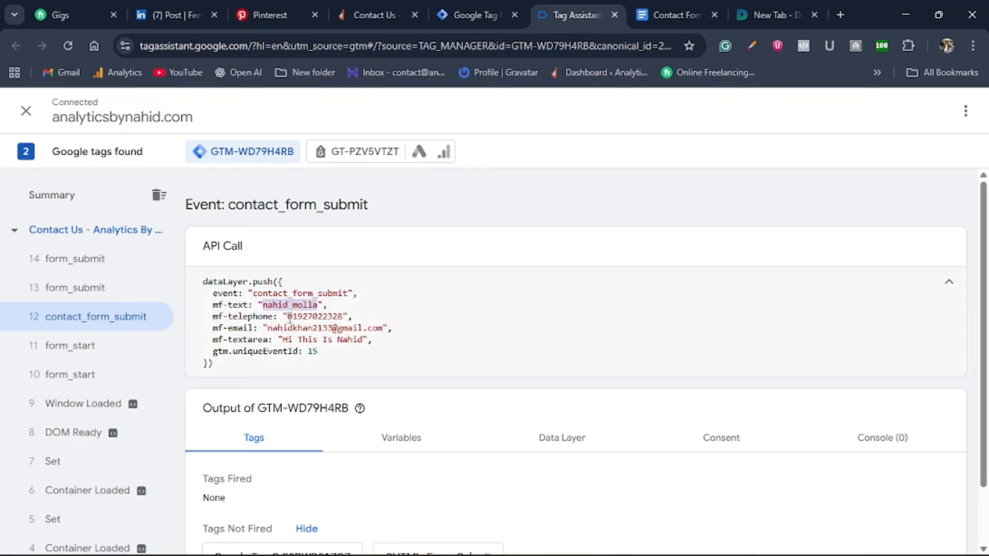
drag(287, 316, 347, 316)
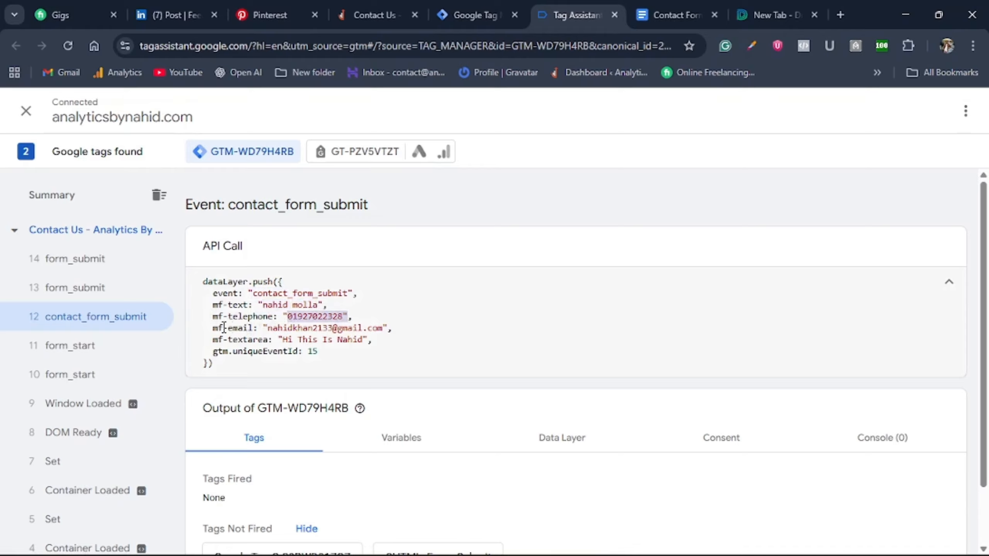
drag(229, 317, 388, 329)
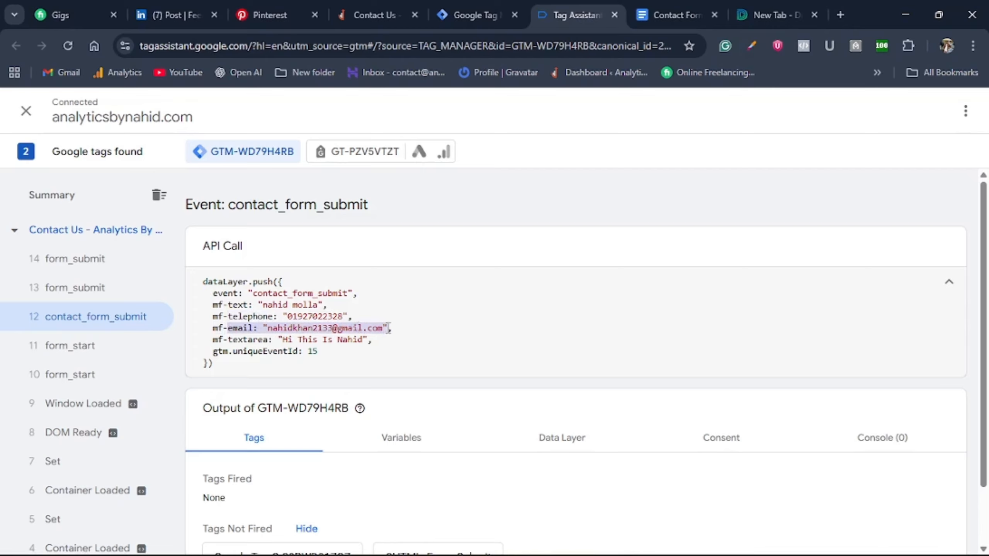
drag(282, 339, 361, 339)
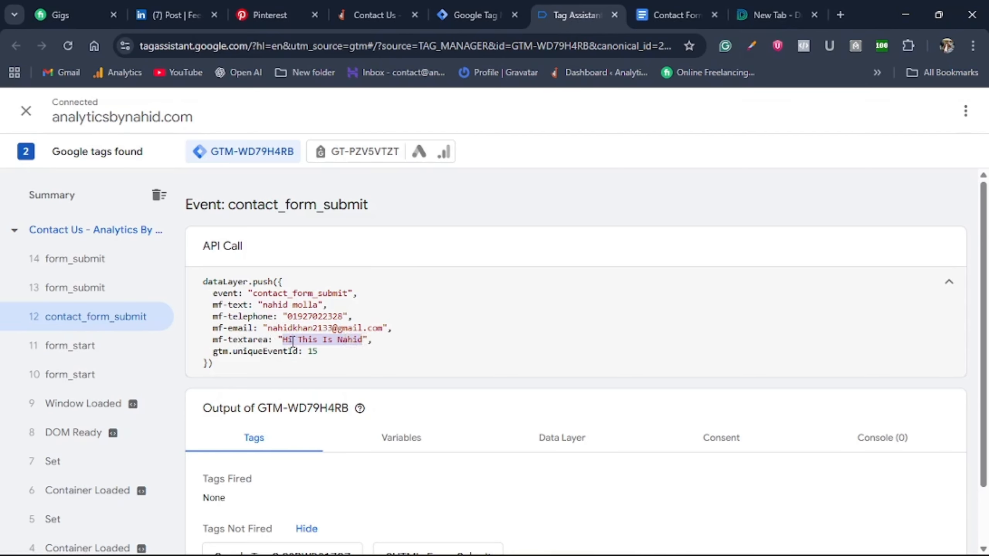
Collapse the contact_form_submit API call details, close Tag Assistant and return to the Google Tag Manager workspace
click(309, 341)
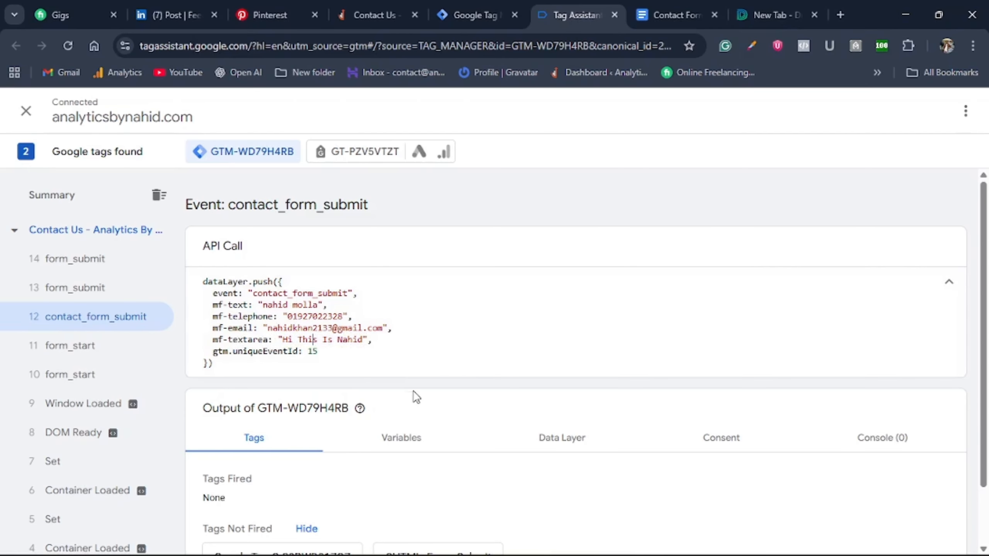
click(882, 291)
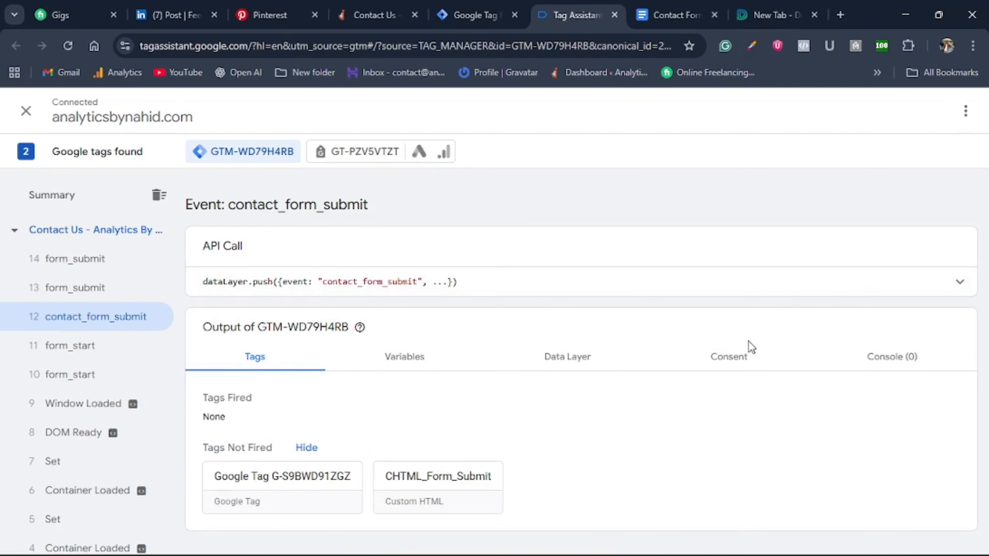
click(614, 16)
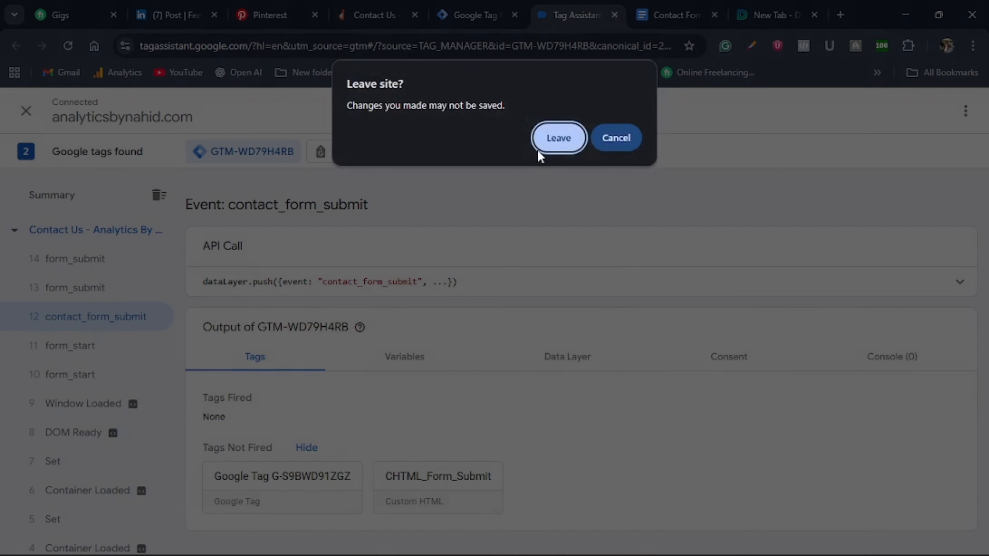
click(545, 138)
click(528, 21)
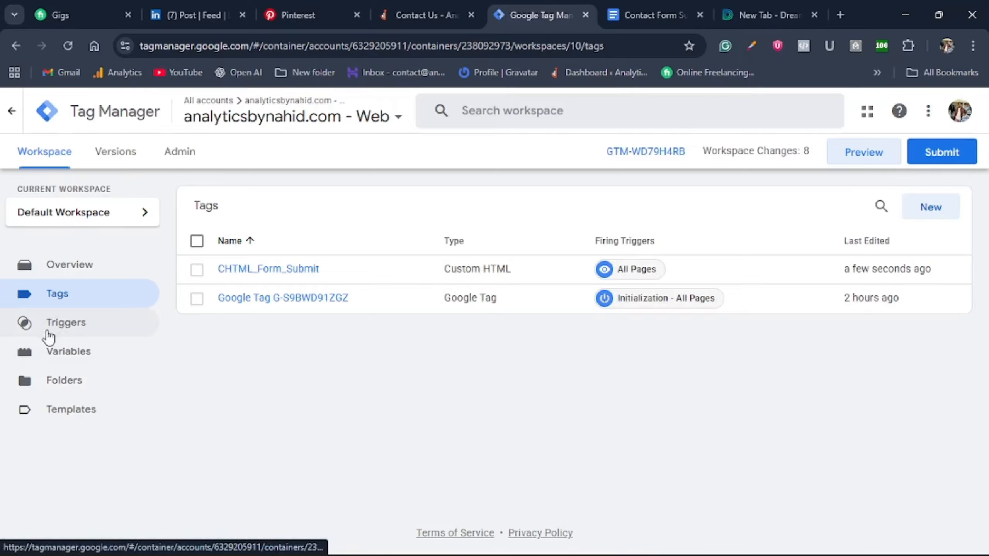
Create a new trigger in the workspace and choose Custom Event as its type
click(65, 331)
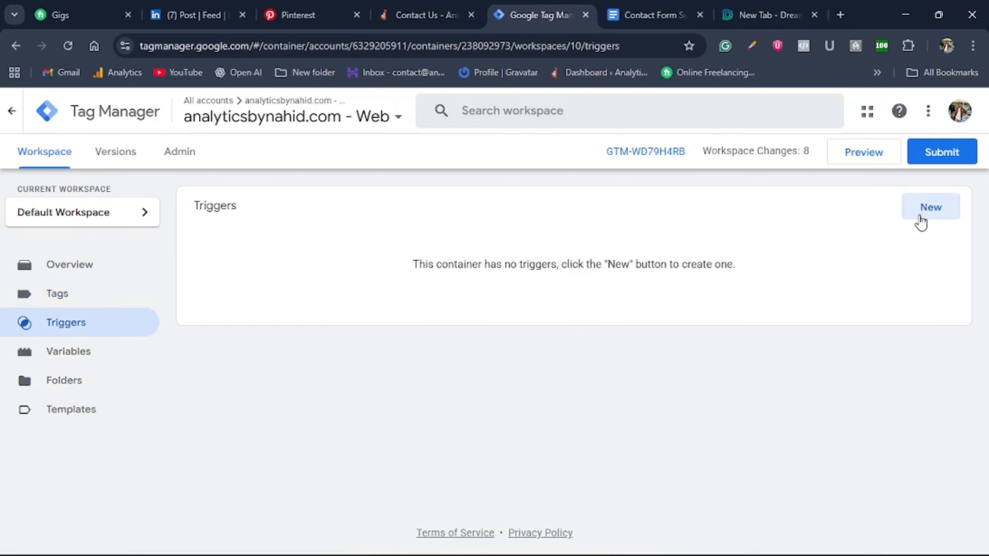
click(934, 215)
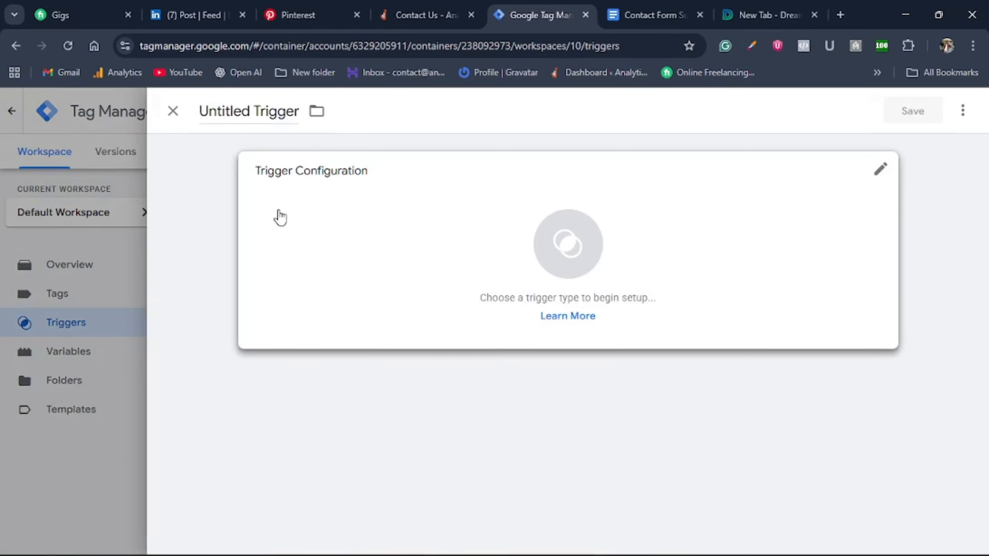
click(576, 248)
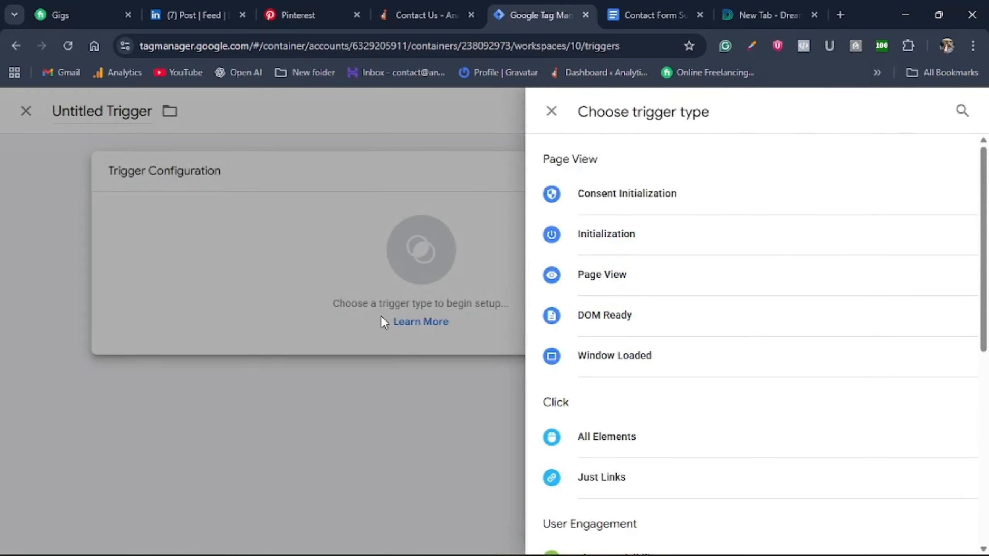
scroll(647, 402, down, 8)
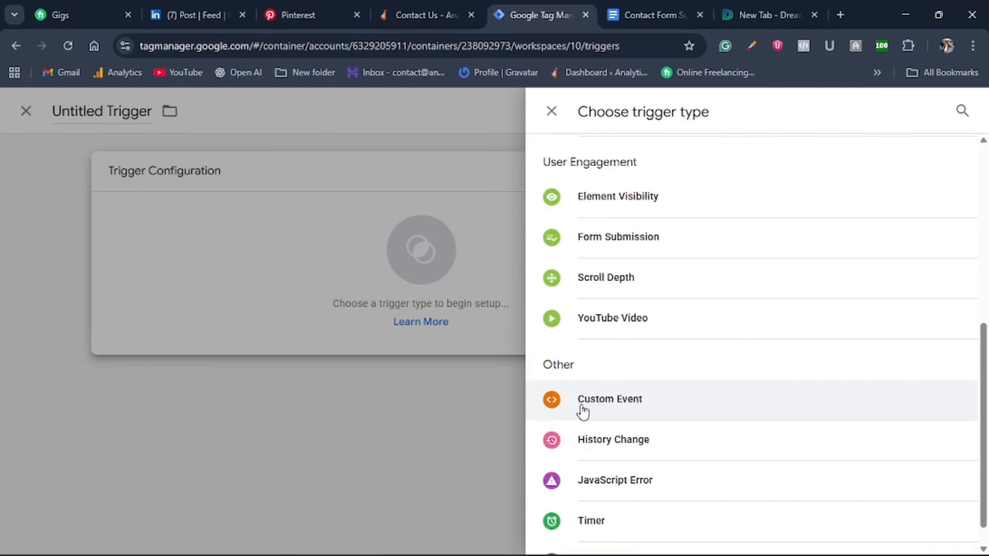
click(610, 402)
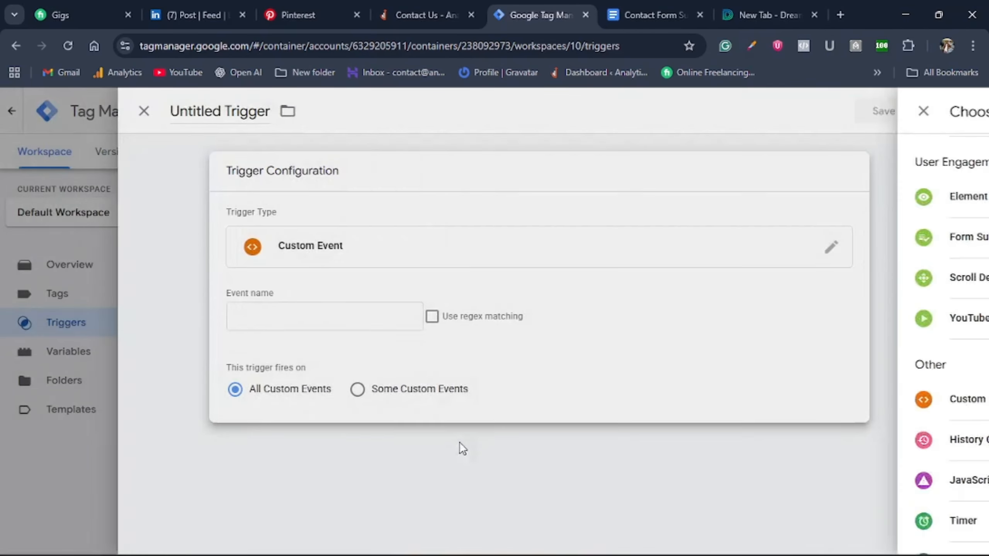
Copy the event name contact_form_submit from the dataLayer code in the Contact Form Submit document
click(324, 308)
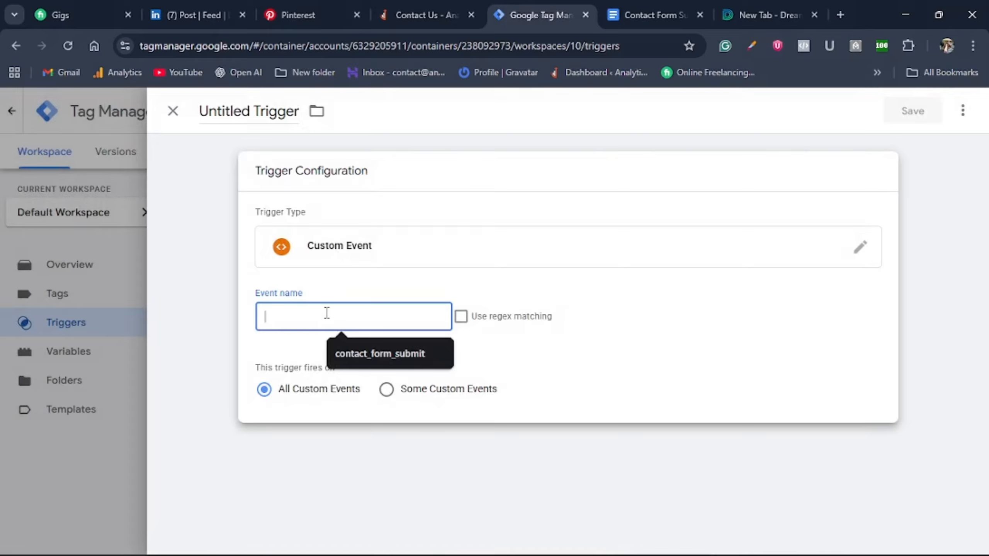
click(661, 14)
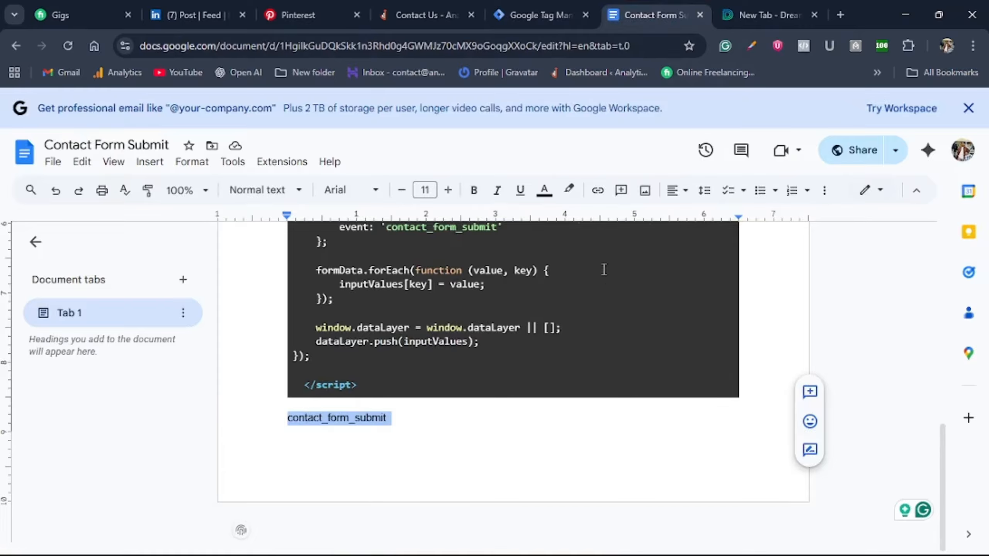
drag(287, 417, 388, 418)
scroll(377, 426, up, 3)
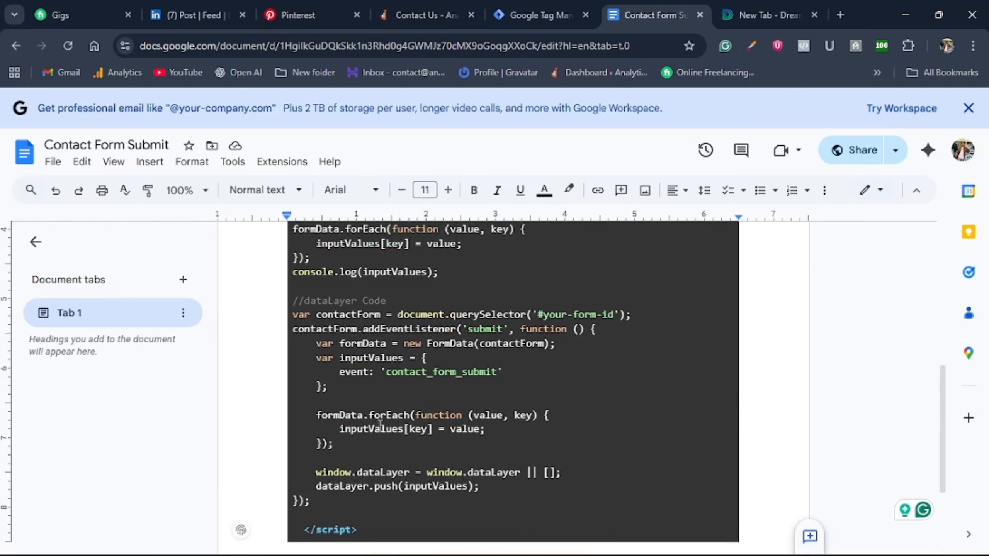
drag(388, 372, 496, 372)
drag(337, 374, 497, 373)
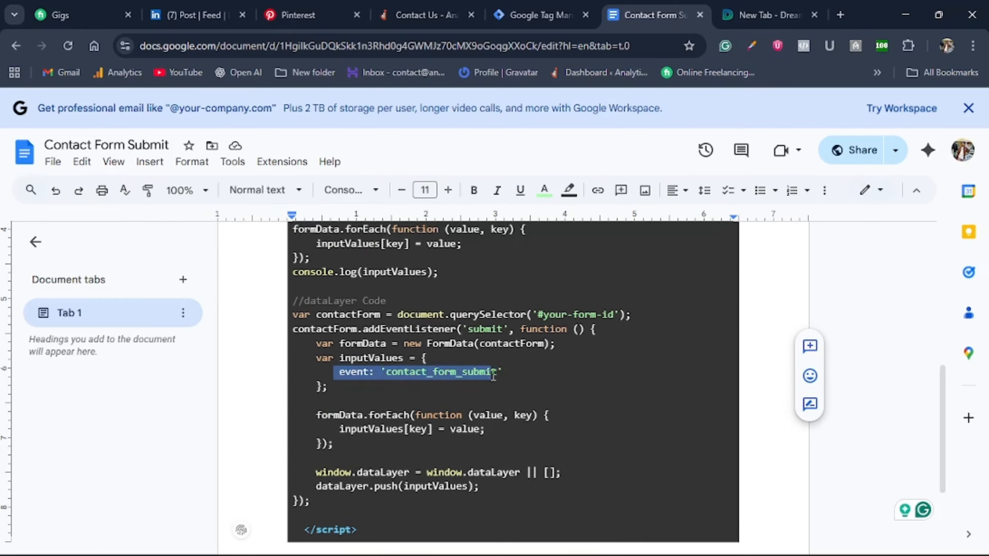
drag(386, 374, 499, 373)
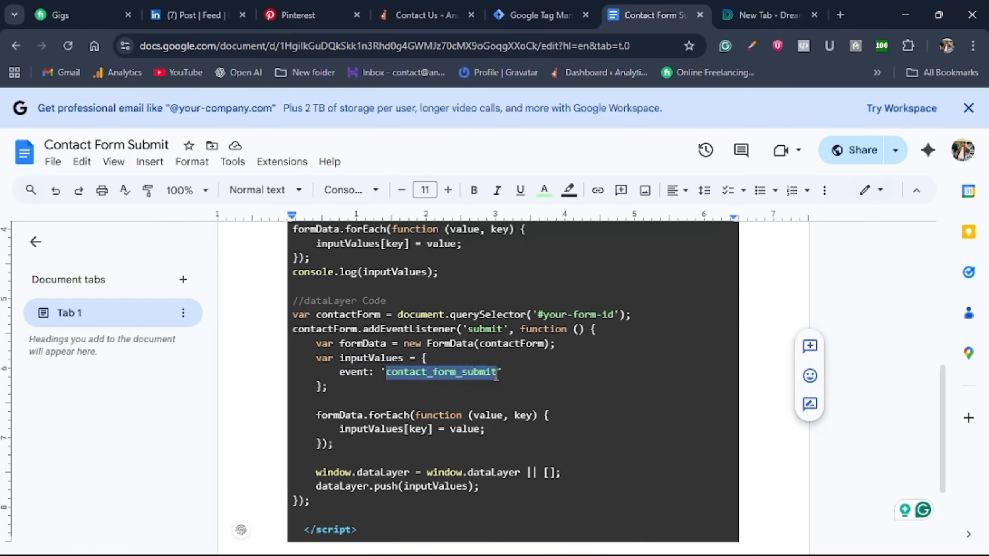
right_click(488, 373)
click(526, 184)
Back in Tag Manager, set the custom event trigger's event name to contact_form_submit
click(537, 15)
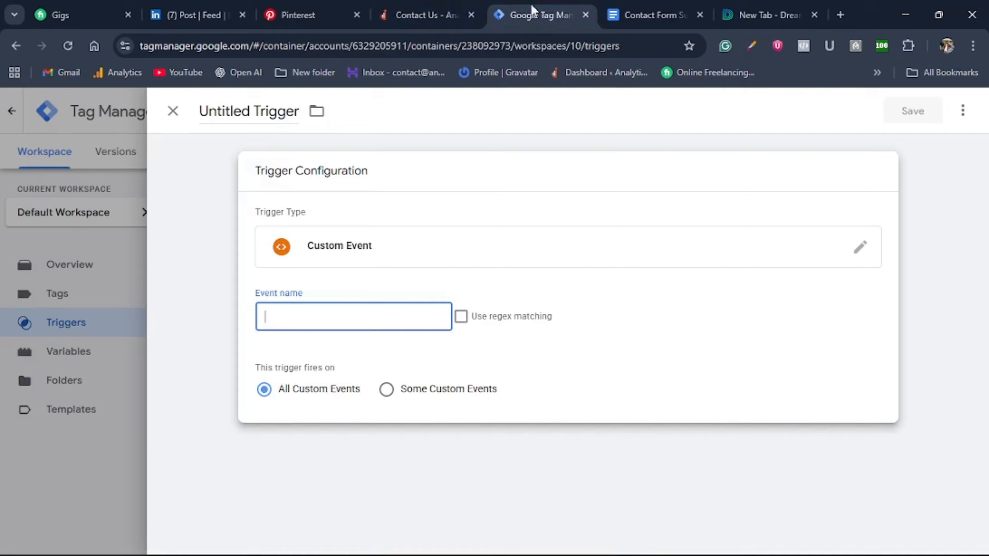
click(328, 320)
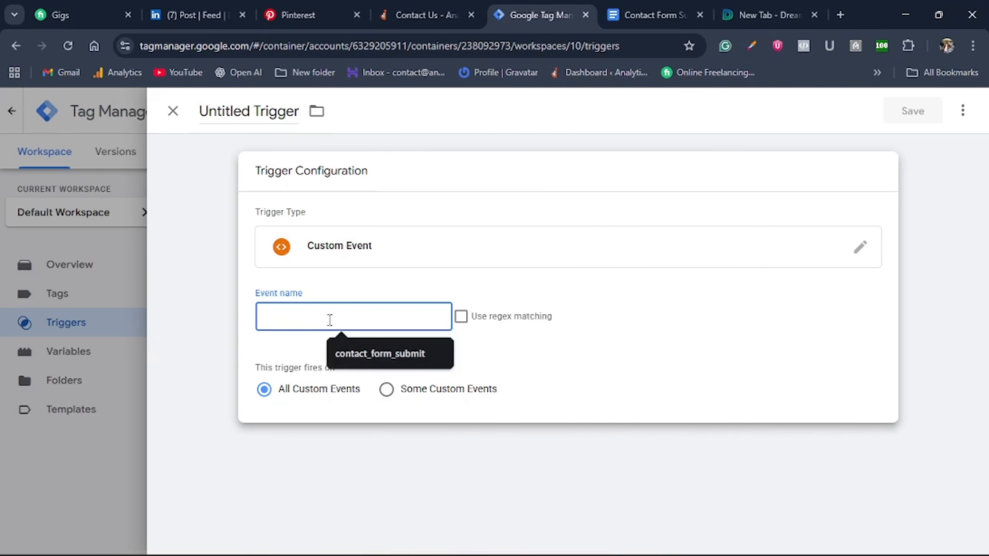
key(ctrl+v)
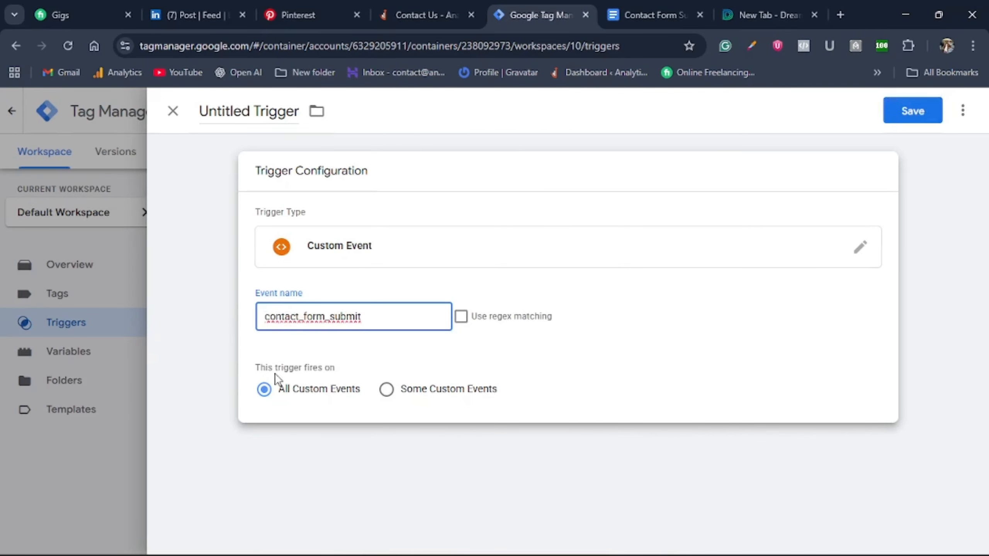
click(323, 334)
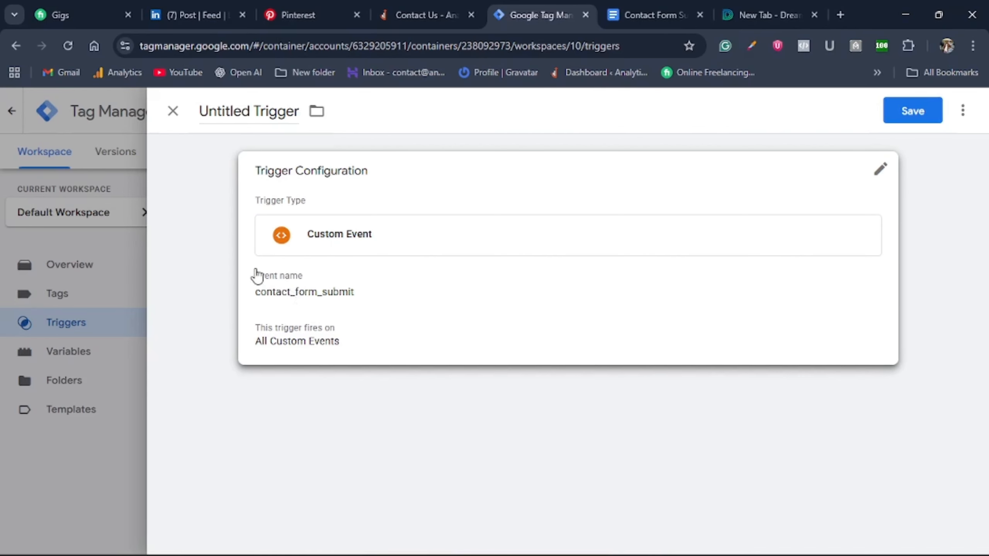
Save the trigger under the name Contact_Form_Submit
click(912, 112)
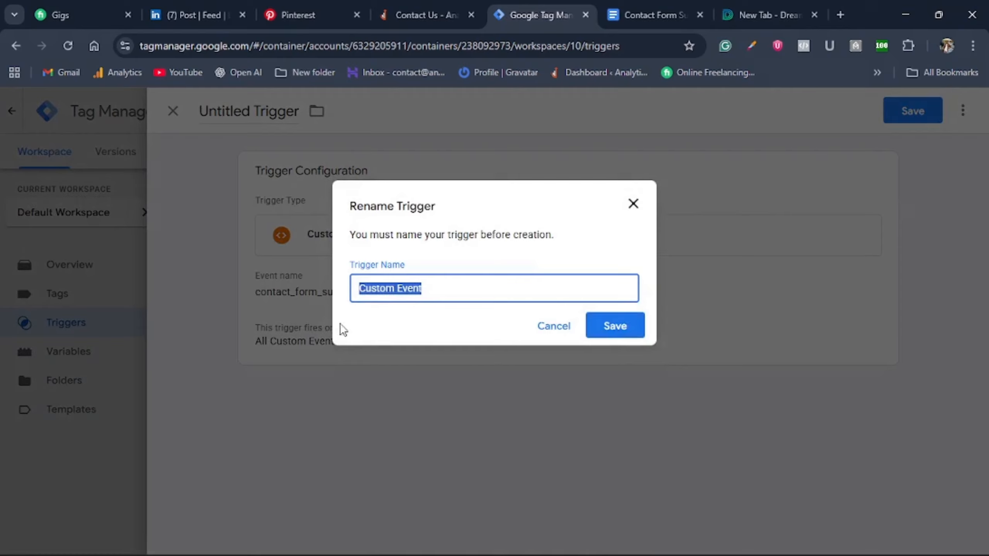
click(464, 293)
drag(464, 293, 320, 294)
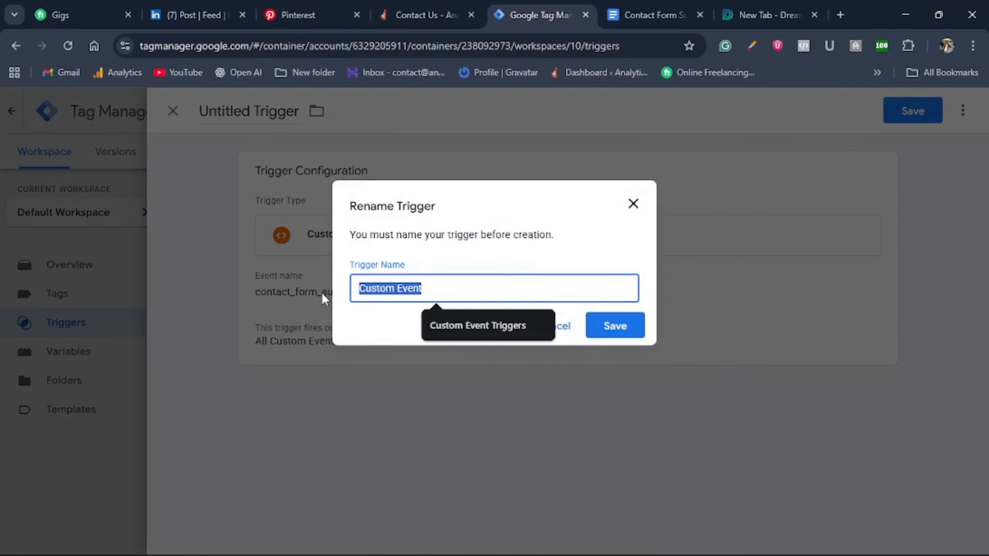
text(Contact_Form)
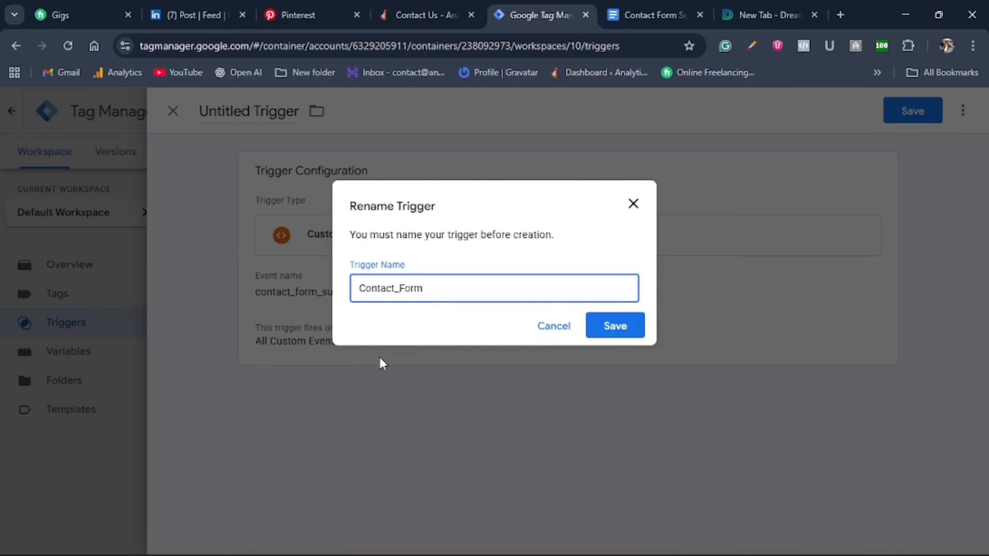
text(_Submit)
click(613, 325)
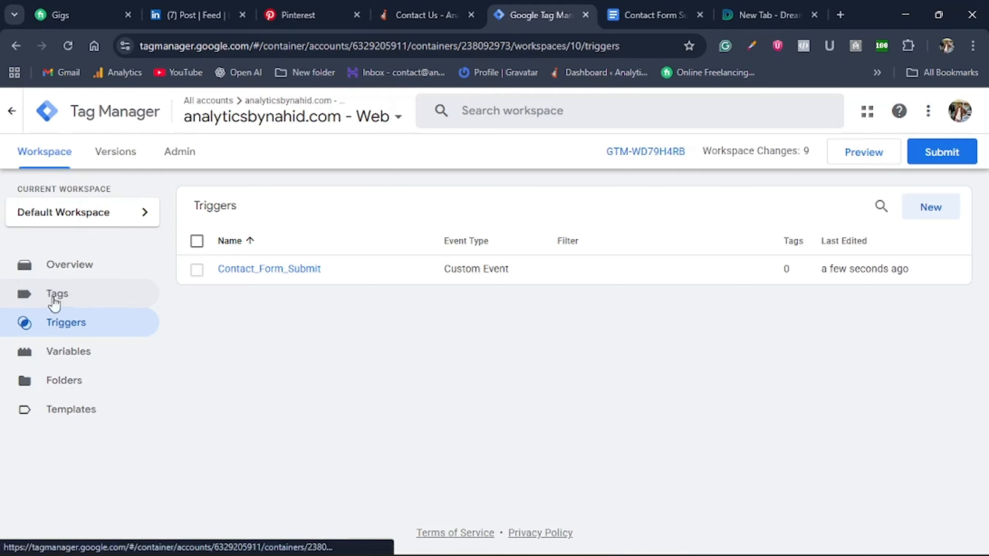
Create a new tag and choose Google Analytics: GA4 Event as its type
click(67, 299)
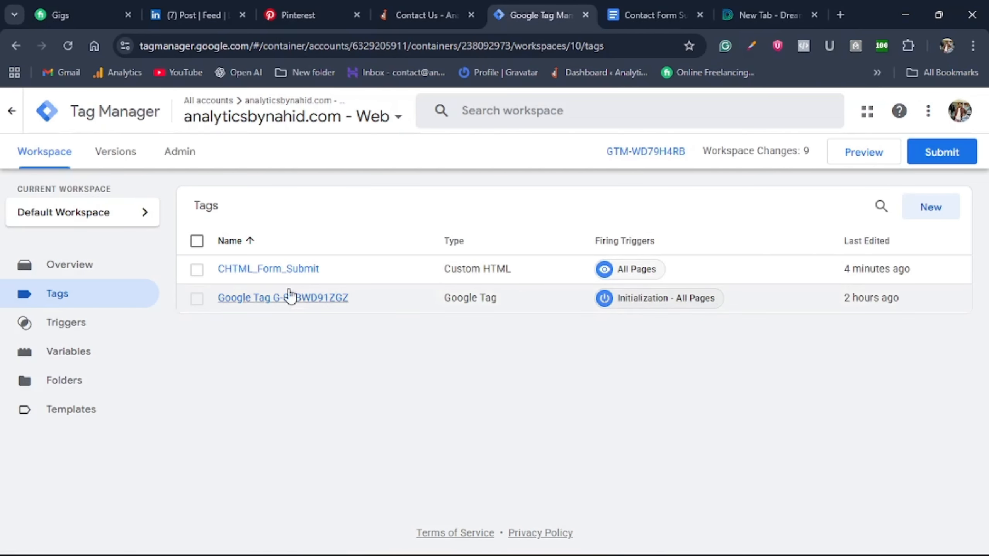
click(950, 216)
click(452, 283)
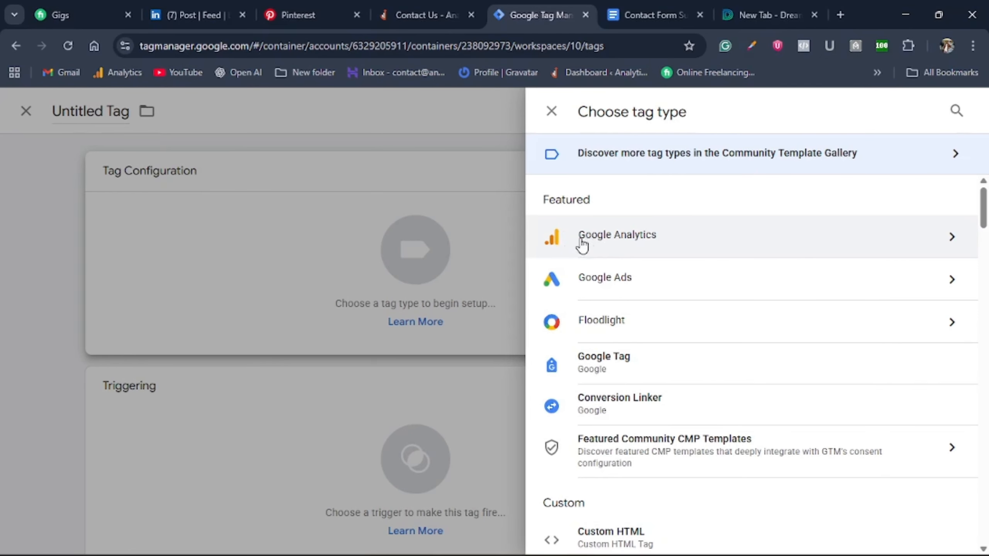
click(644, 243)
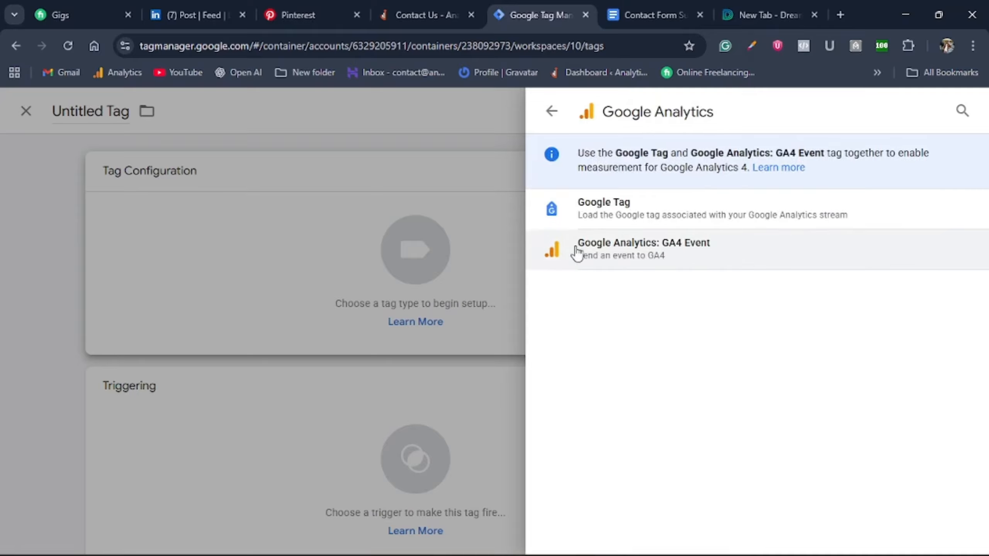
click(710, 252)
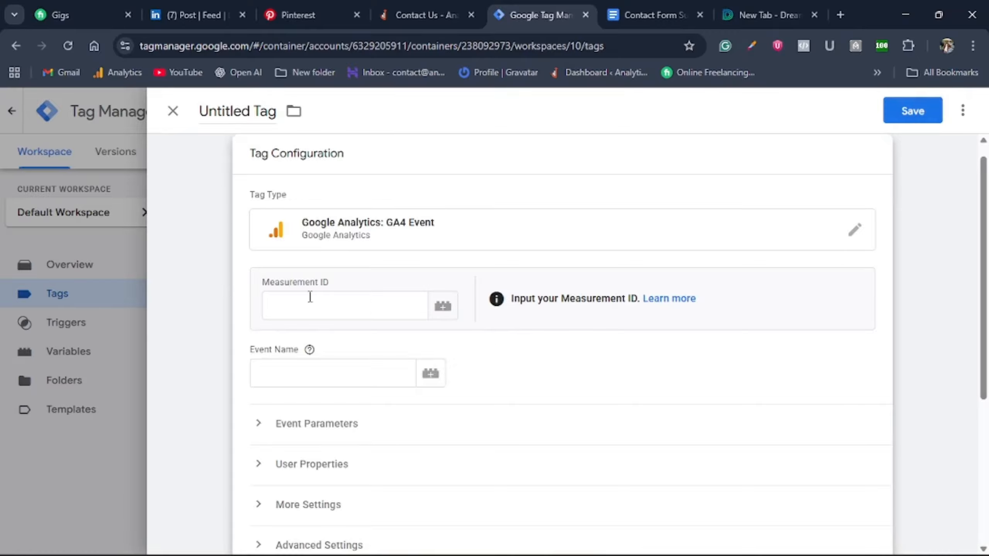
Set the tag's measurement ID to the {{Measurement Id}} variable and its event name to Contact_us_form_submit
click(442, 306)
scroll(424, 375, down, 3)
click(237, 394)
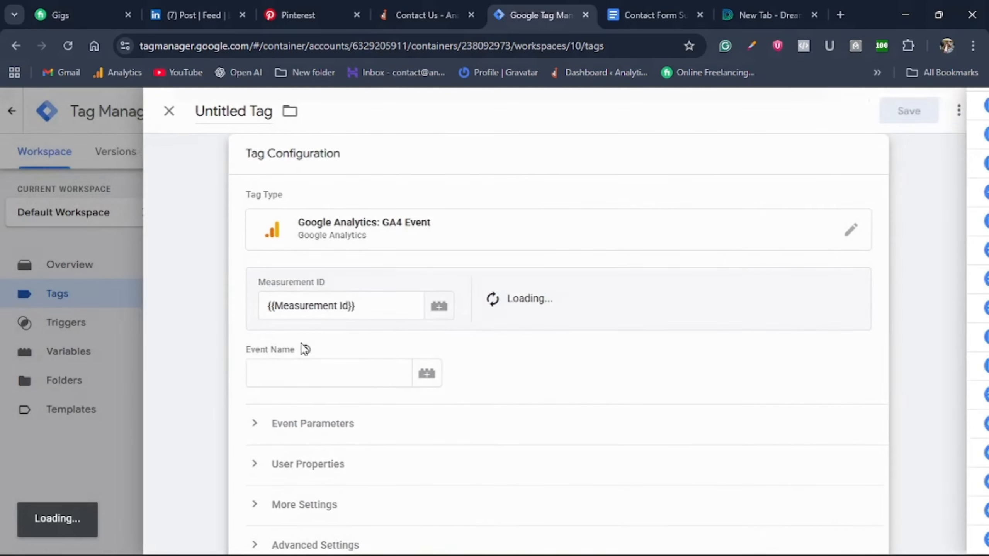
scroll(304, 346, down, 2)
click(351, 308)
scroll(559, 312, down, 2)
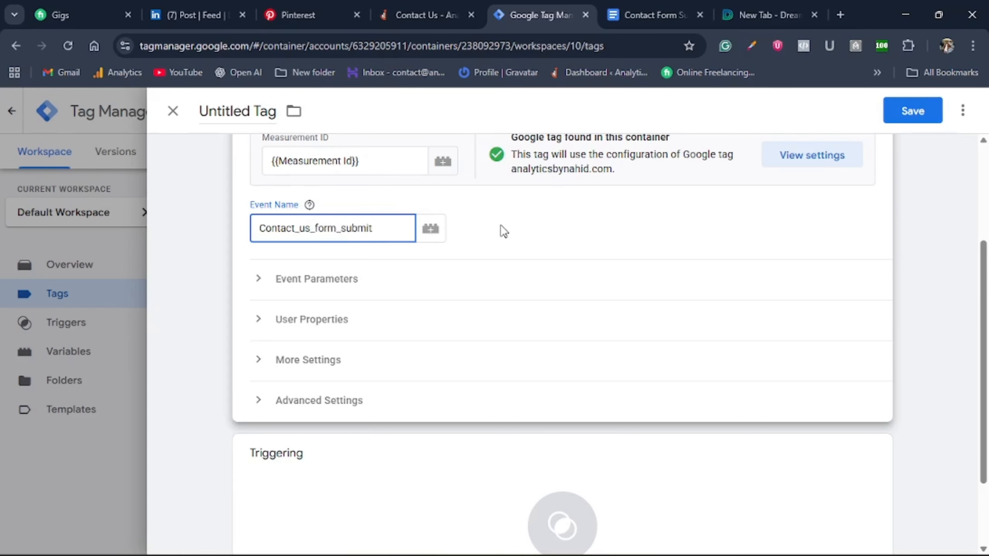
Assign the Contact_Form_Submit custom event as the tag's firing trigger
scroll(535, 347, down, 3)
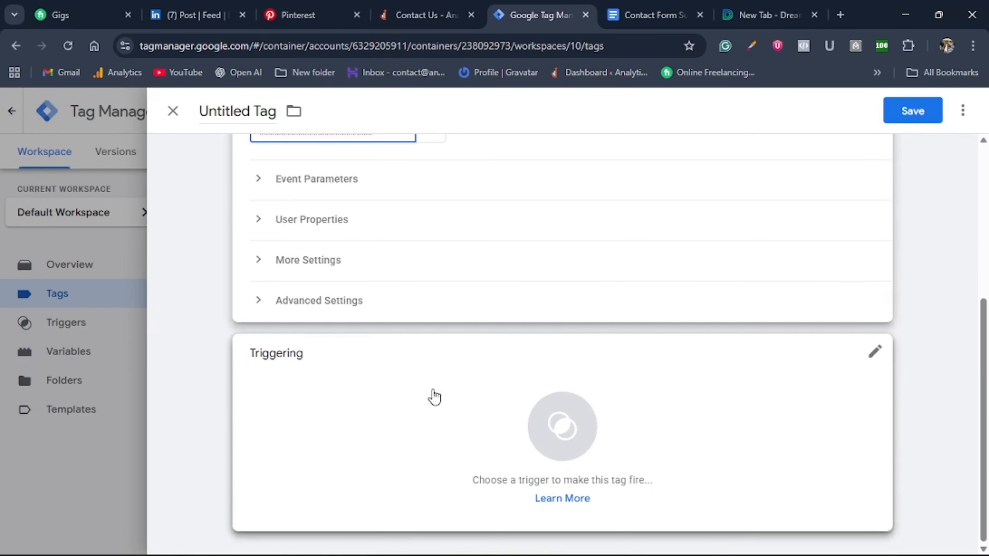
click(454, 413)
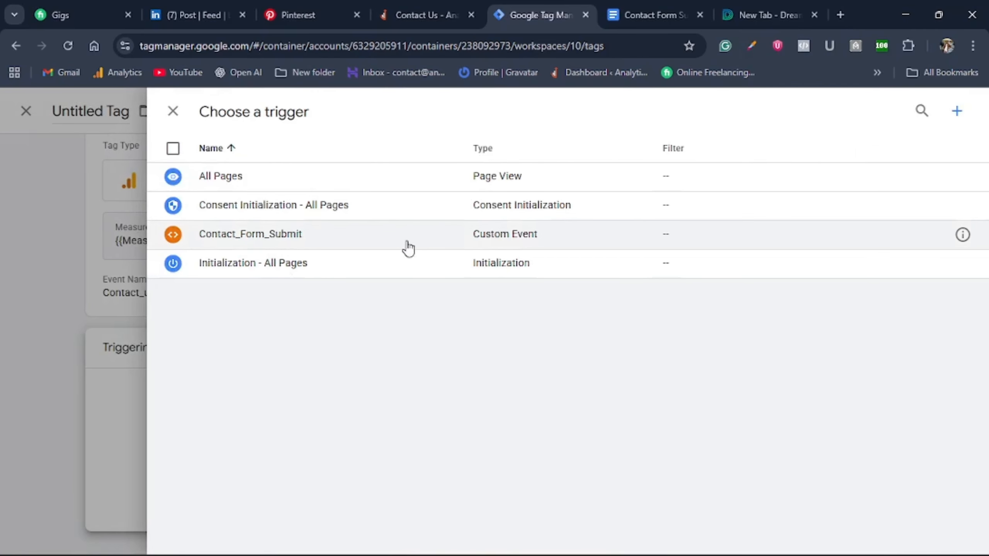
click(311, 238)
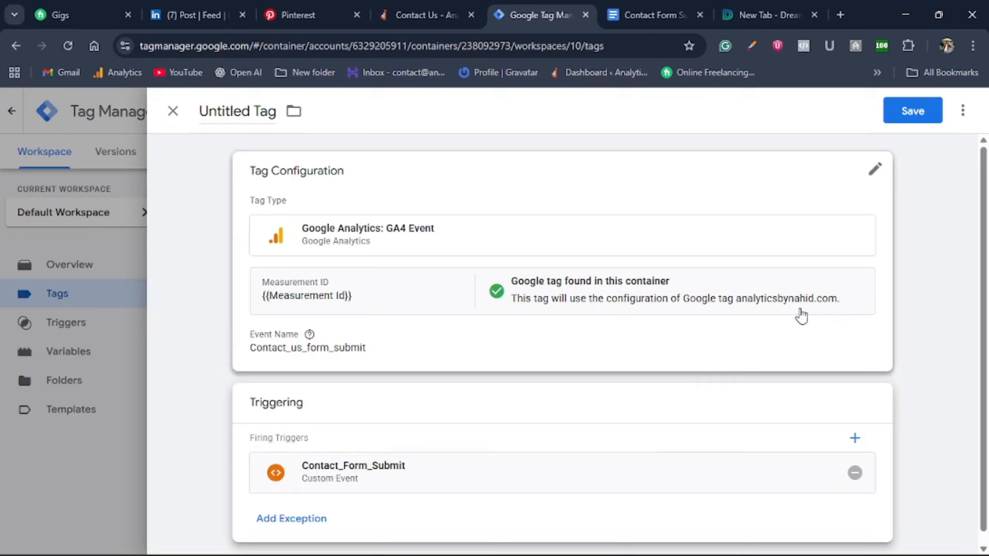
Save the GA4 event tag under the name GA4 - Contact_US
click(909, 117)
click(435, 293)
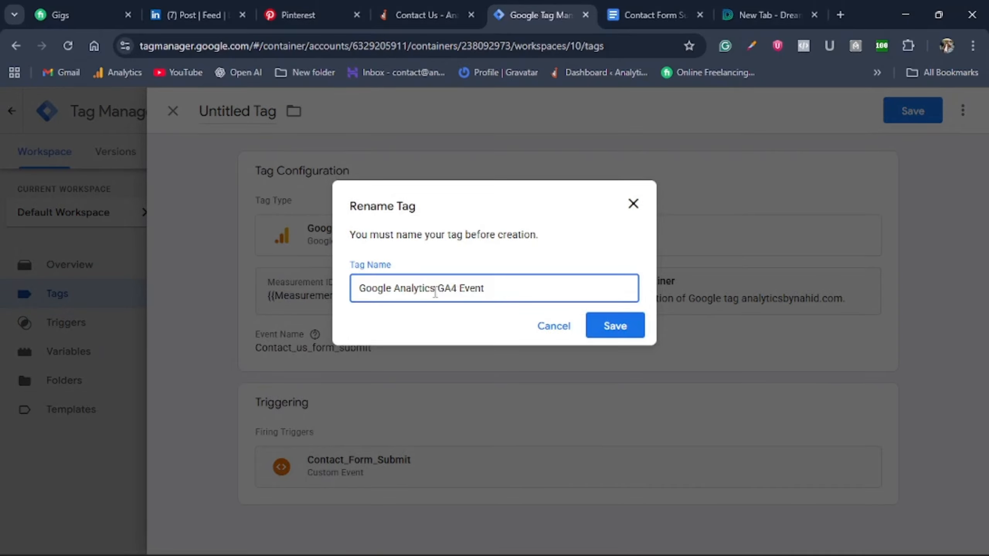
drag(440, 292, 294, 291)
key(ctrl+a)
text(GA4 -)
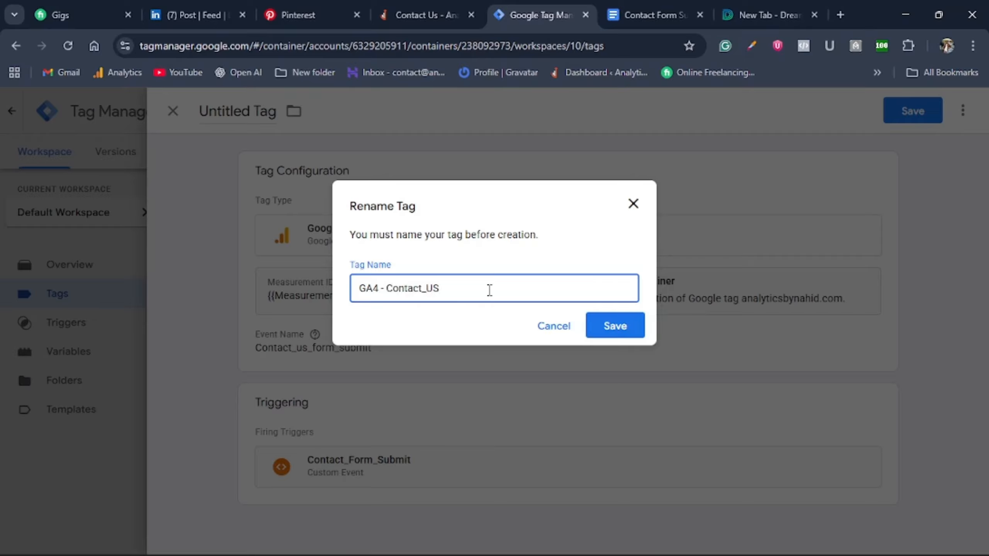
click(628, 329)
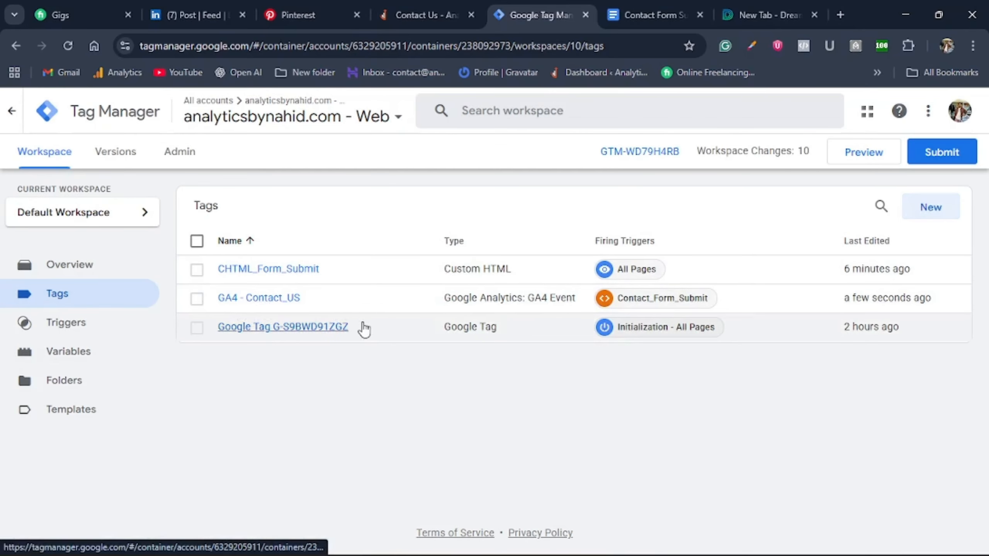
Create a new tag and choose Facebook Pixel from the template gallery as its type
click(954, 210)
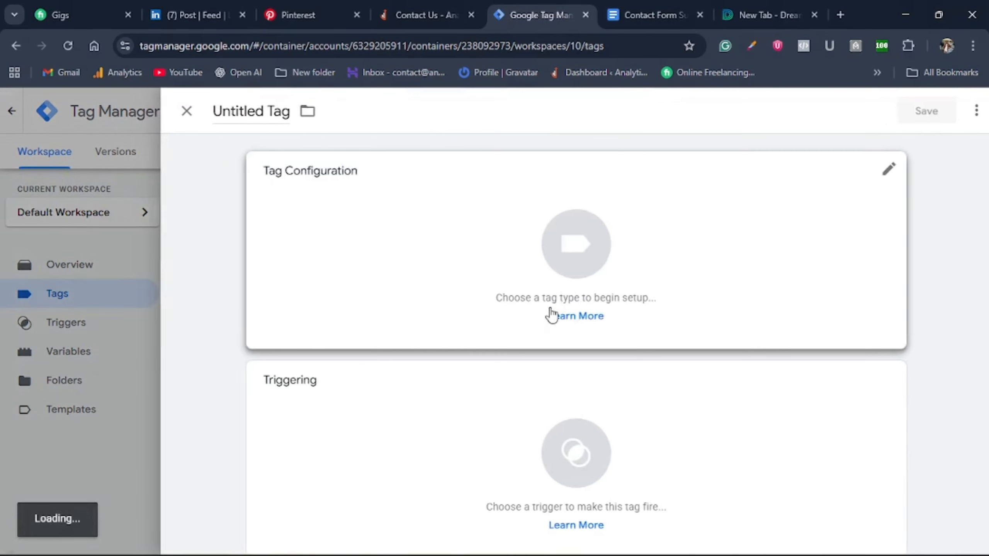
click(483, 265)
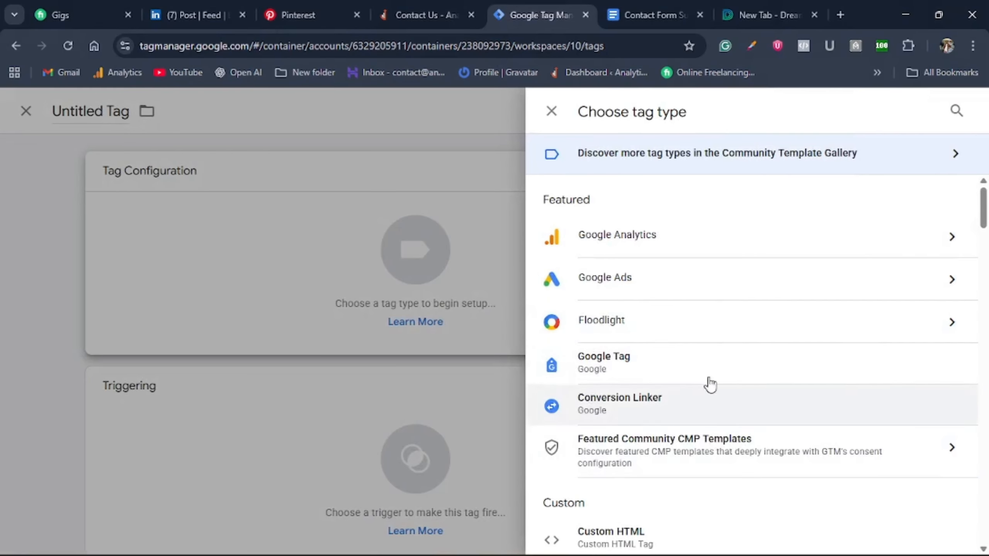
scroll(667, 375, down, 6)
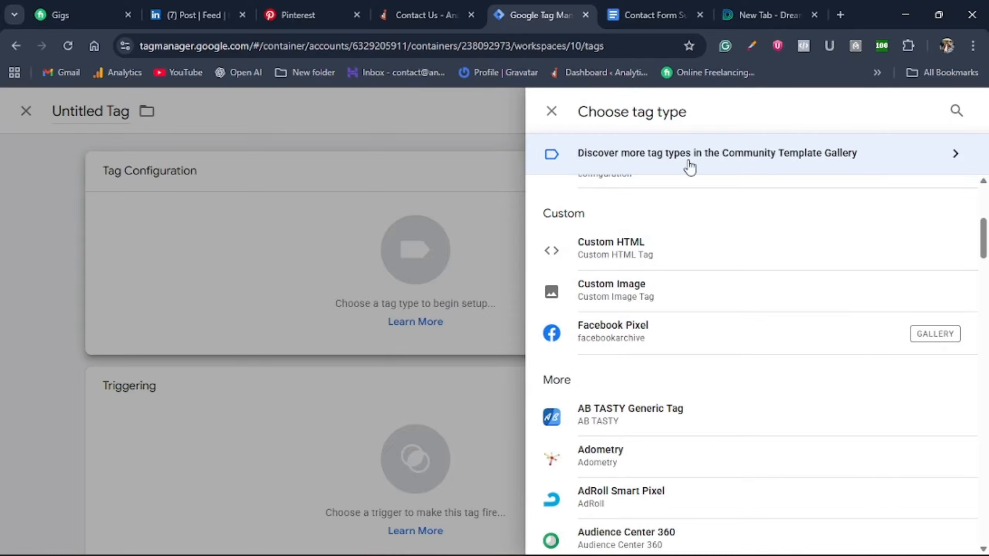
click(773, 165)
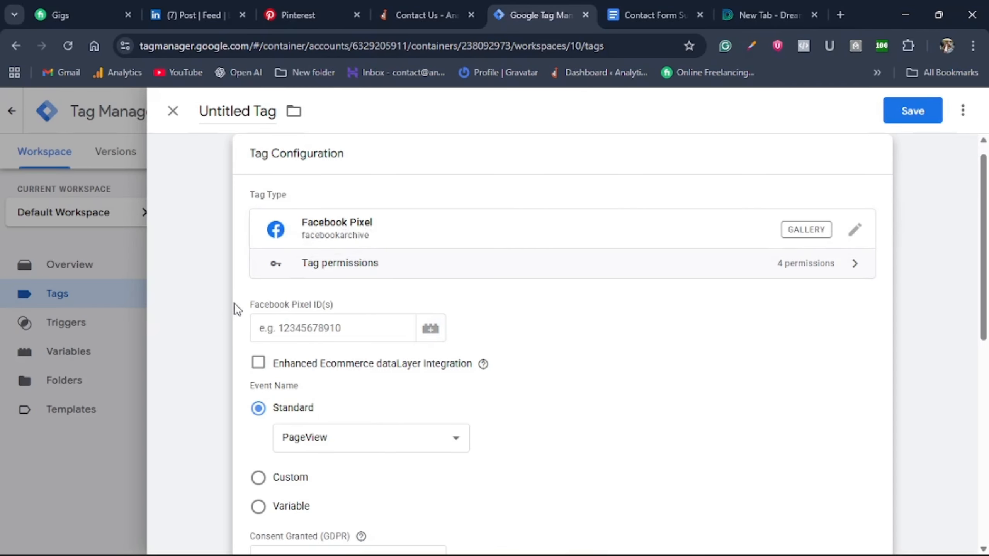
Set the Facebook Pixel ID of the tag to the {{Facebook Pixel ID}} variable
drag(234, 303, 334, 298)
click(338, 303)
click(433, 333)
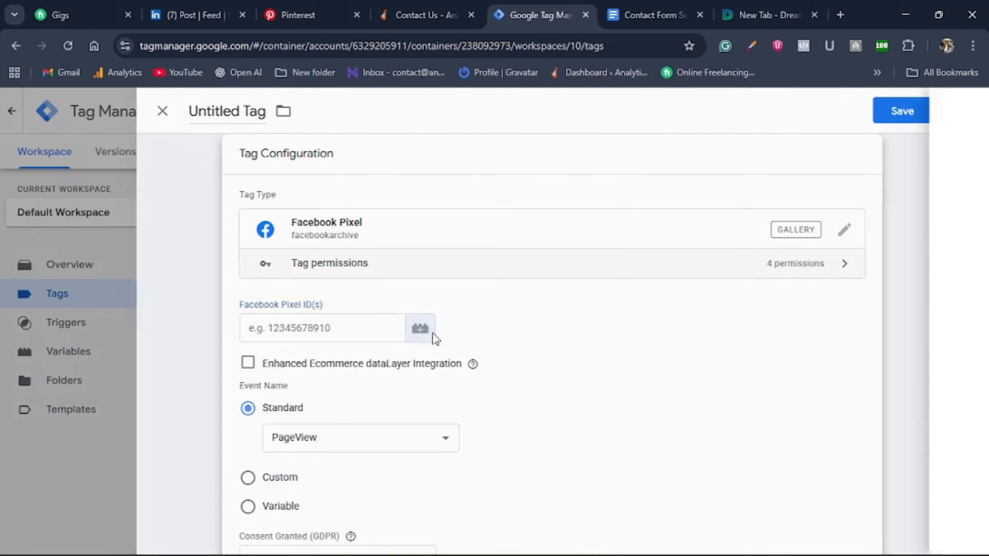
scroll(382, 353, down, 3)
click(242, 312)
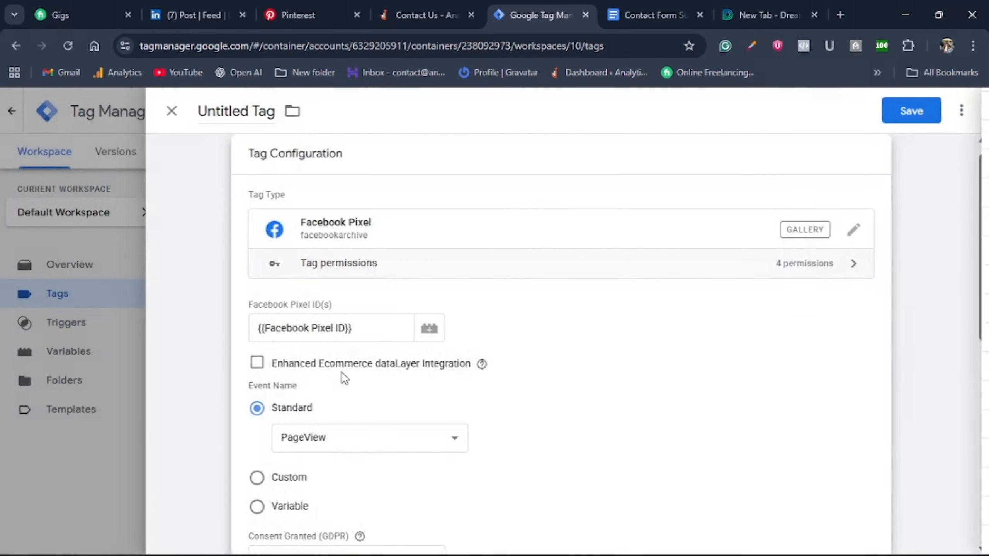
Switch the pixel tag's event name to Custom and enter Contact_form_submit
scroll(331, 403, down, 5)
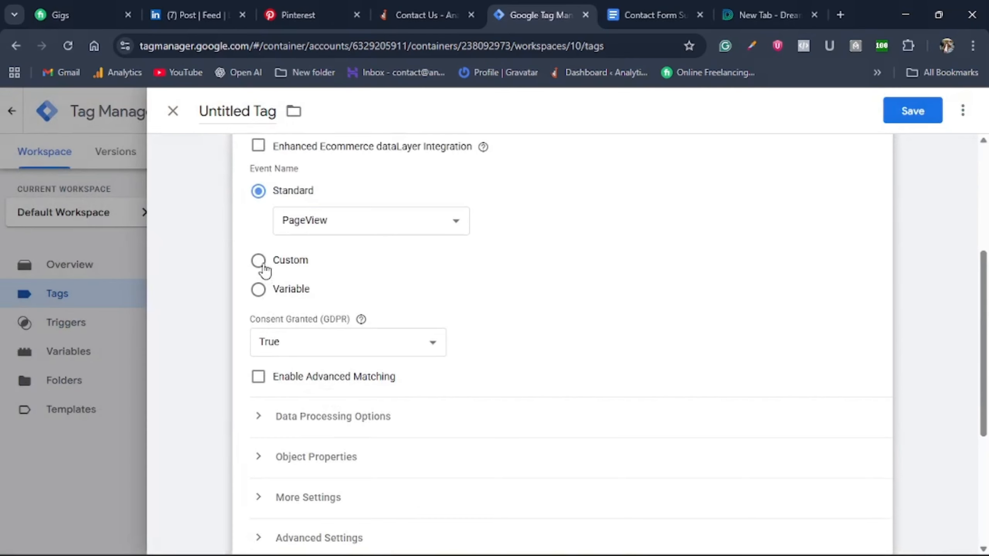
click(261, 265)
click(319, 254)
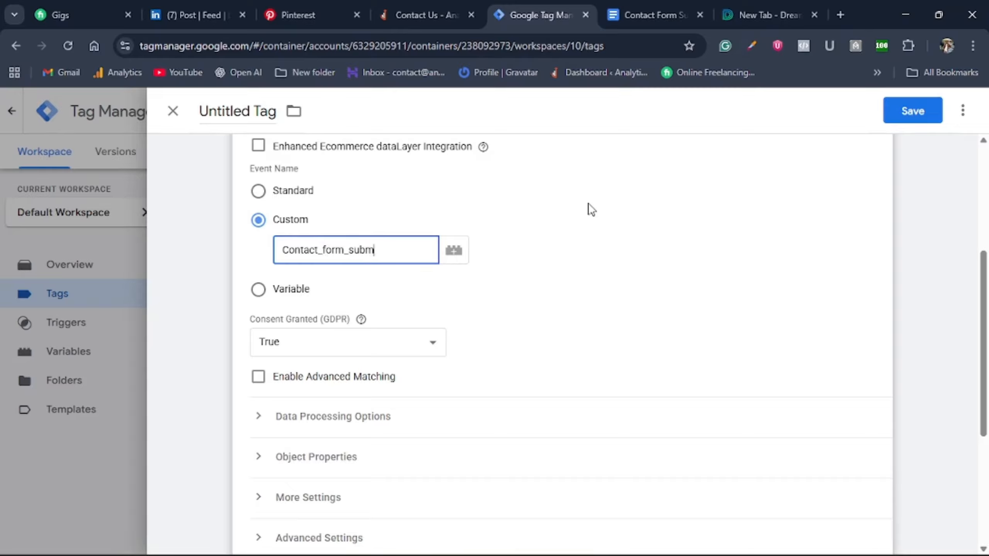
scroll(496, 327, down, 2)
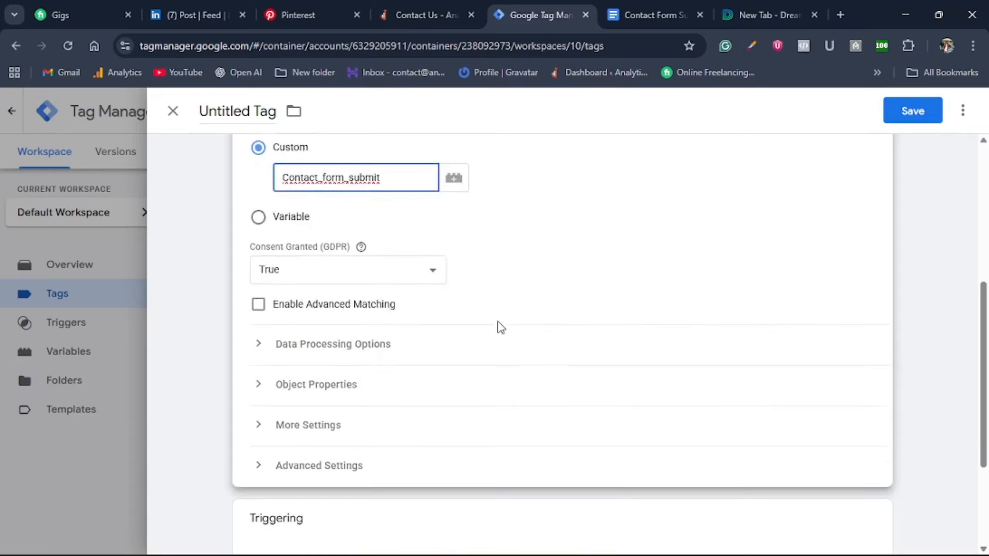
scroll(501, 324, up, 3)
Assign the Contact_Form_Submit custom event as the Facebook Pixel tag's firing trigger
scroll(501, 324, down, 6)
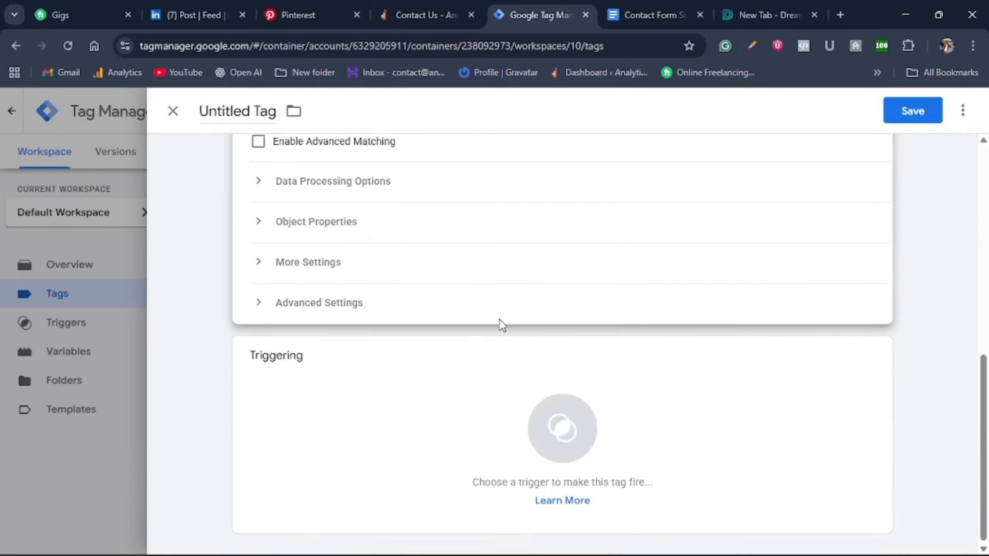
click(302, 418)
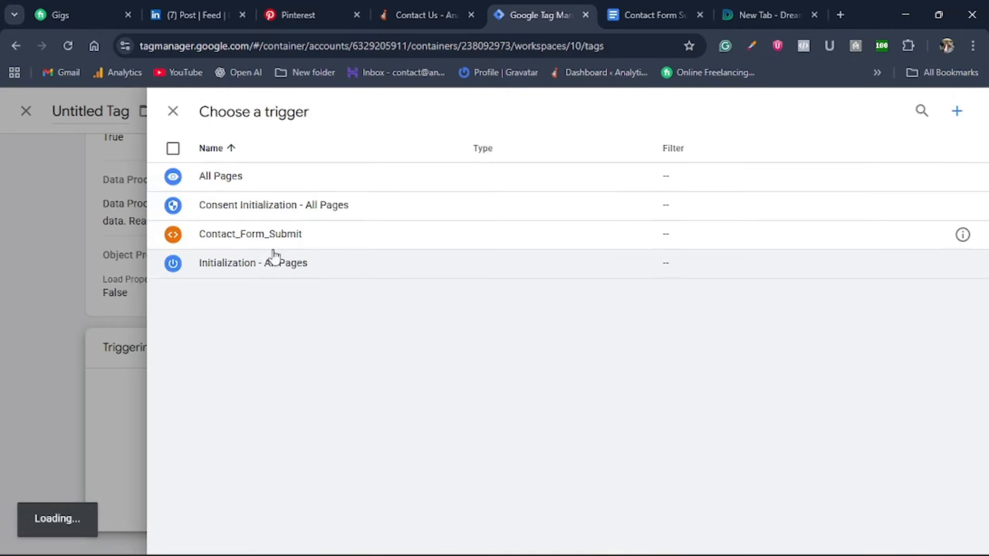
click(272, 232)
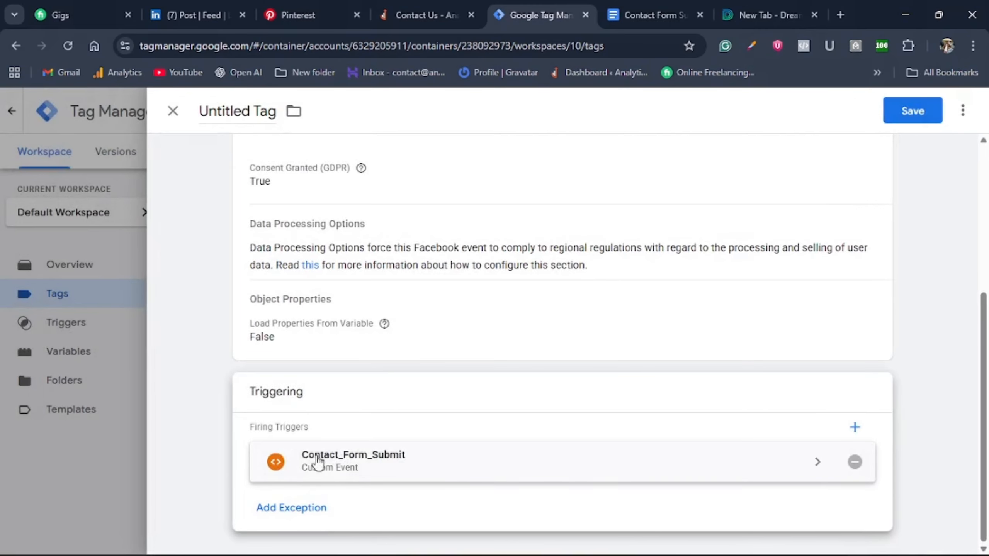
Name the Facebook Pixel tag FB - Contact_US and save it
click(235, 118)
triple_click(235, 118)
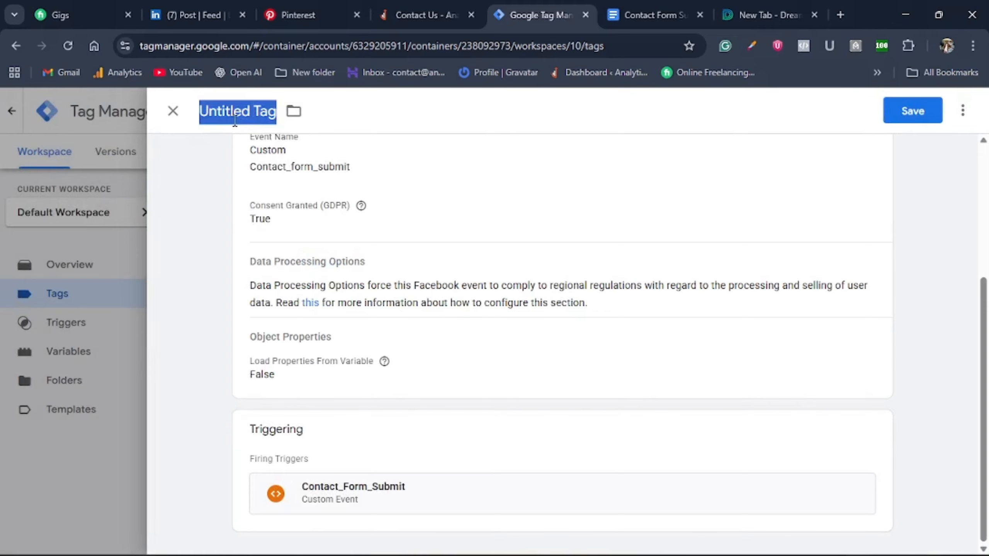
text(FB - C)
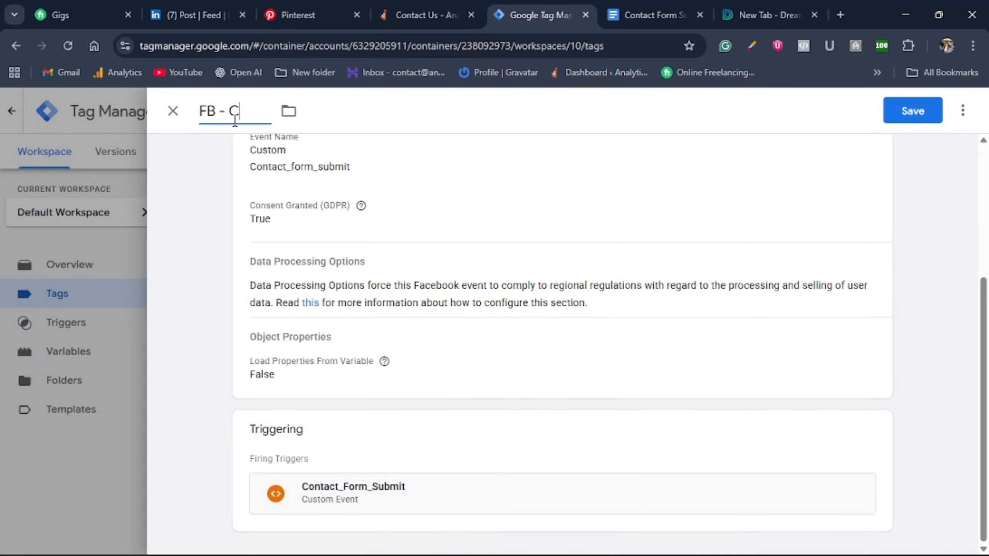
text(ontact)
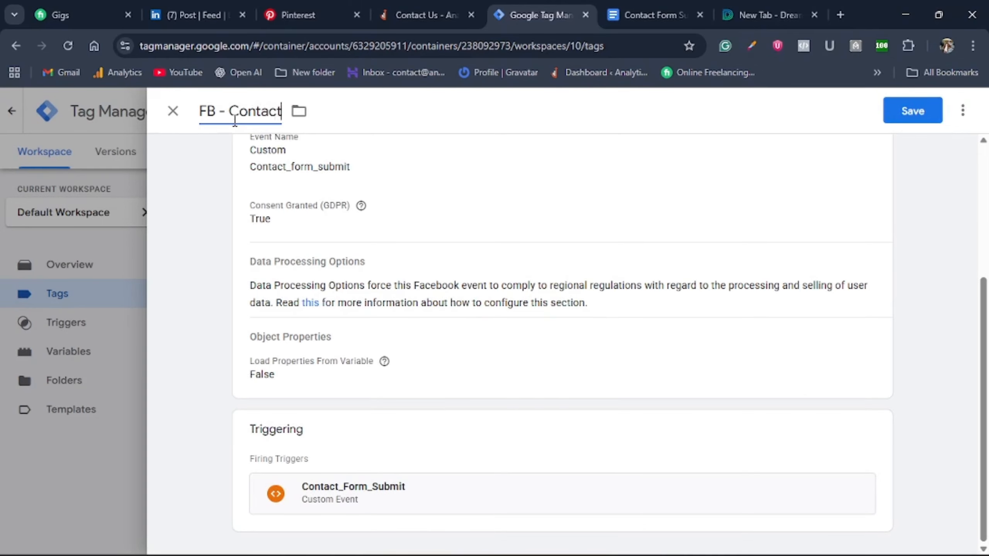
text(_US)
click(906, 111)
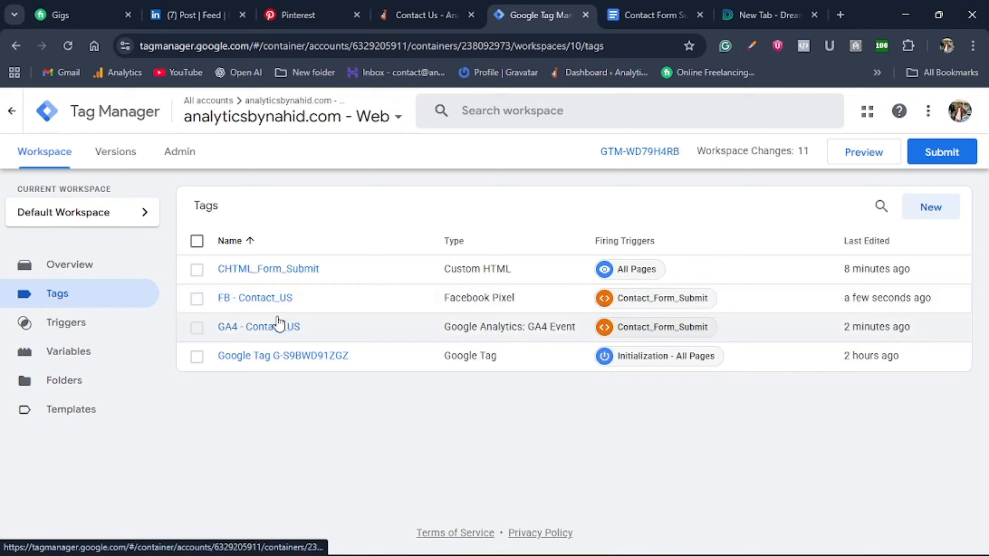
Start preview mode for the container and connect Tag Assistant to the website's contact-us page
click(865, 158)
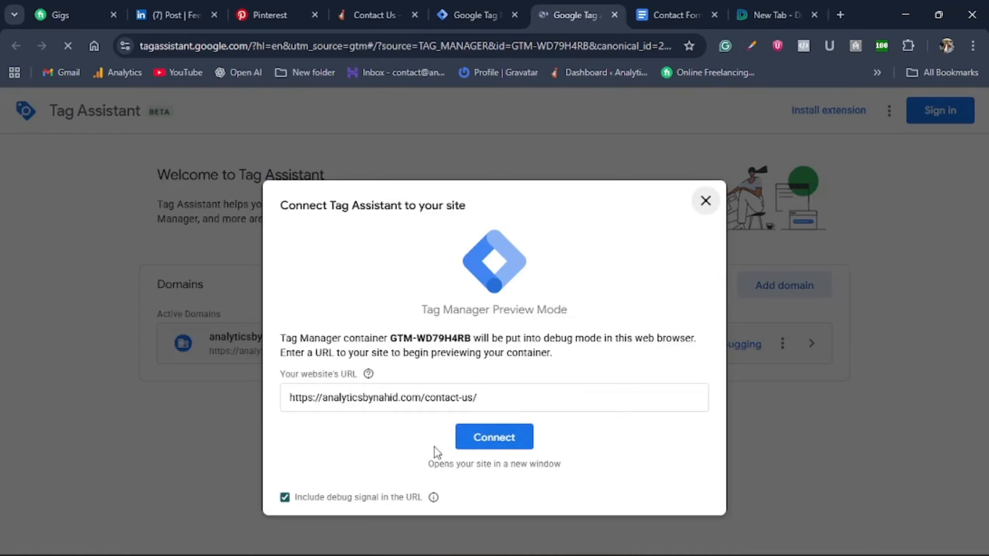
click(517, 433)
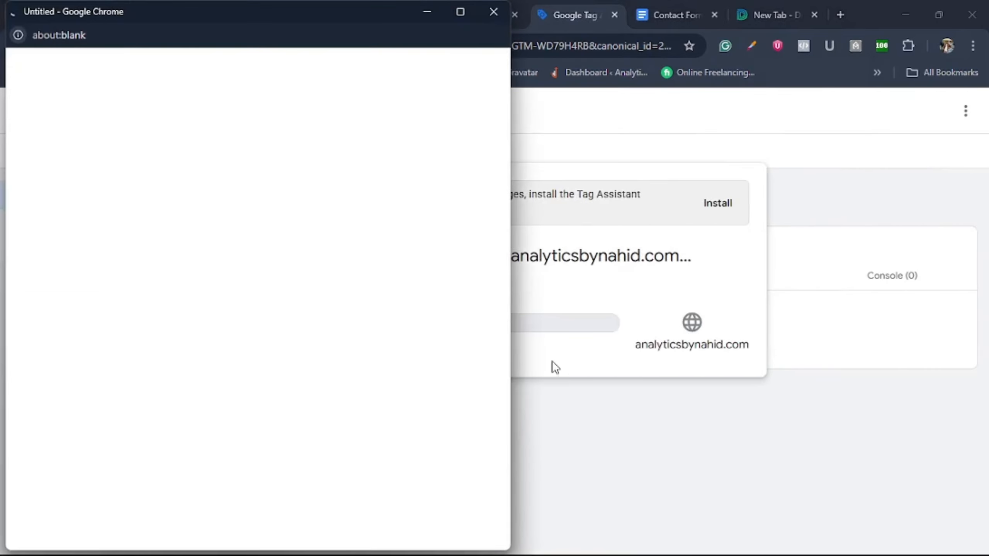
drag(228, 12, 509, 13)
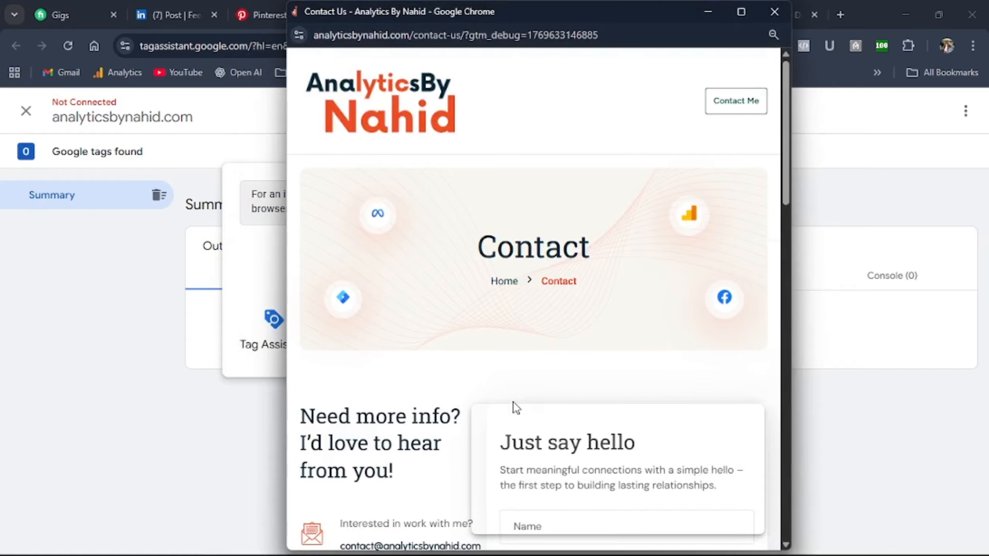
Fill in the contact form with the saved name, phone number and email plus a short greeting message, and send it
scroll(516, 408, down, 6)
click(547, 242)
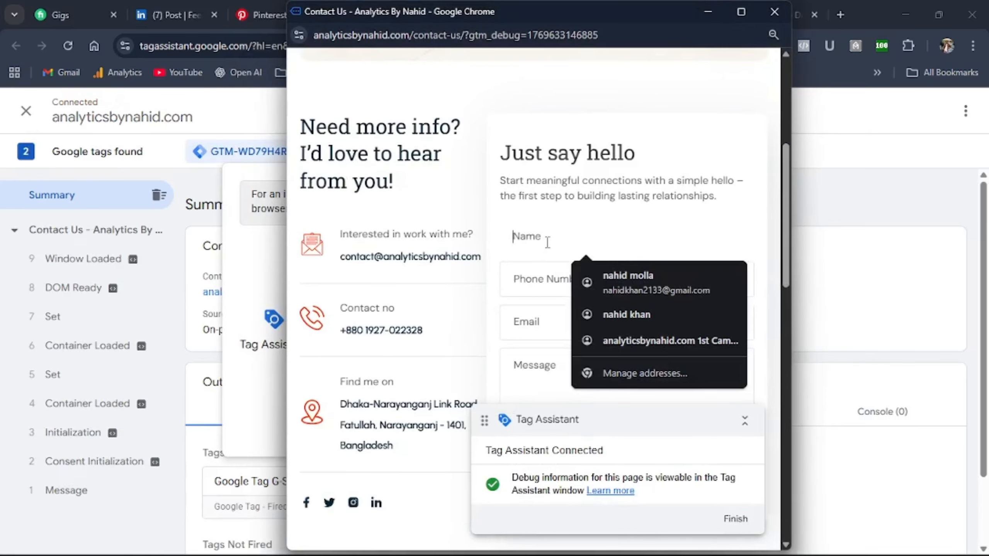
click(604, 281)
scroll(522, 199, down, 2)
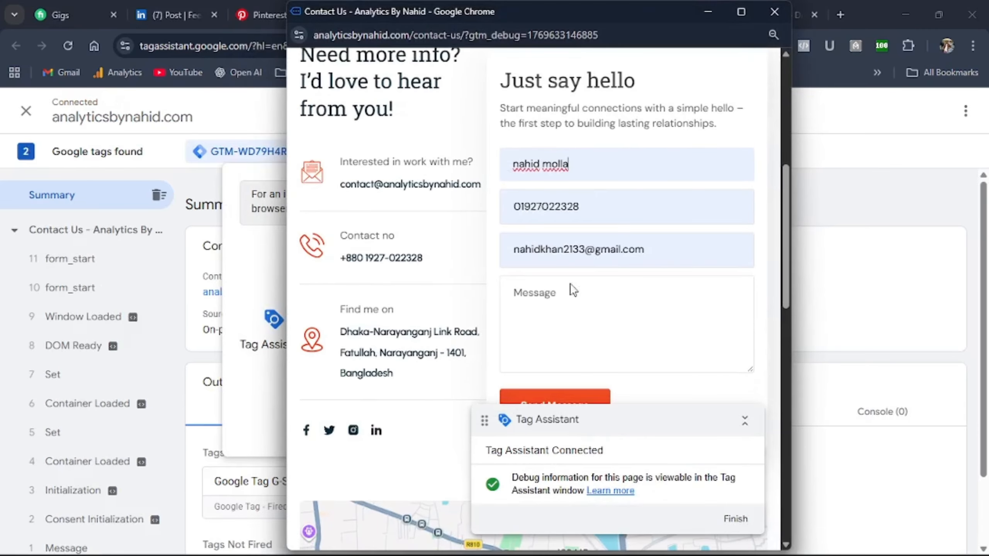
click(558, 319)
text(Hello this is nahid)
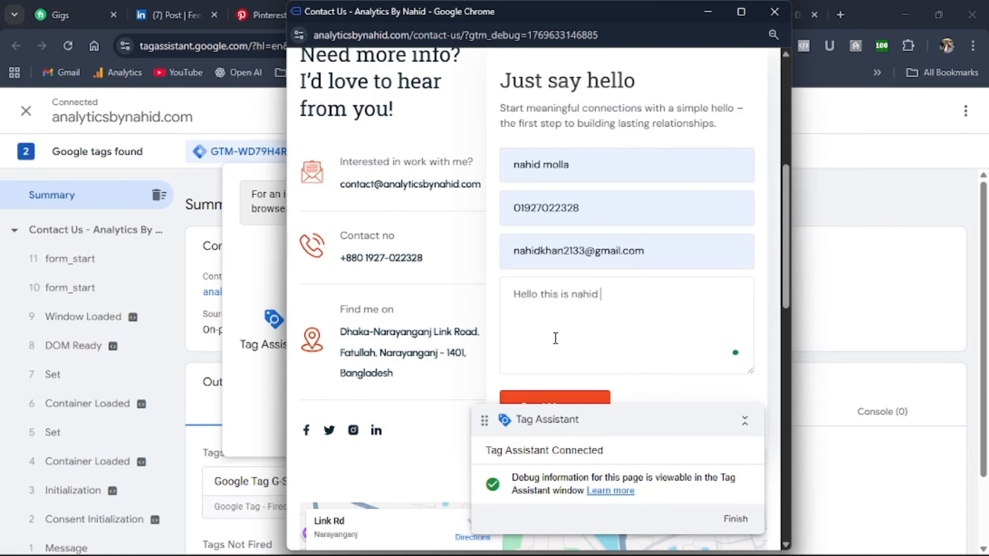
scroll(555, 338, down, 4)
click(556, 278)
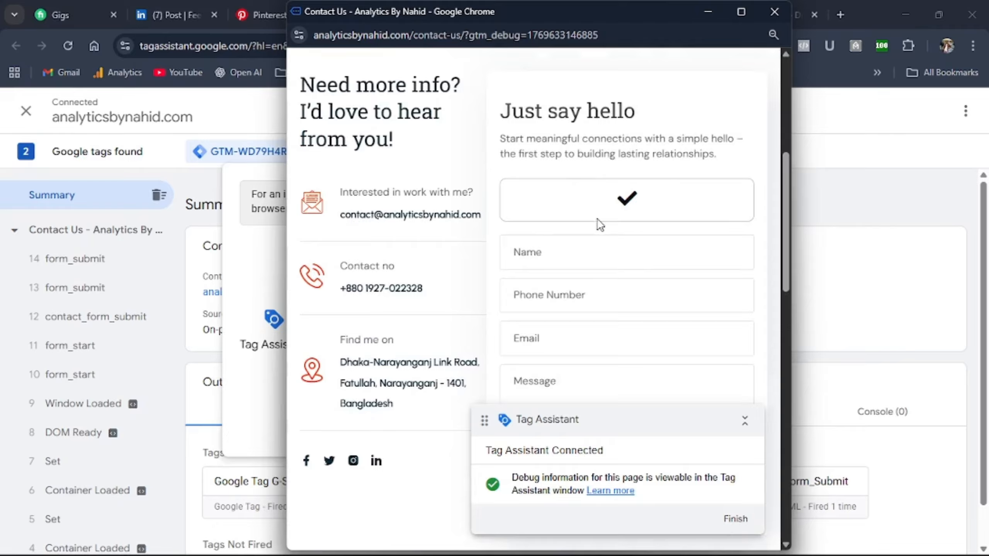
Return to Tag Assistant and open the contact_form_submit event to check which tags fired
click(708, 13)
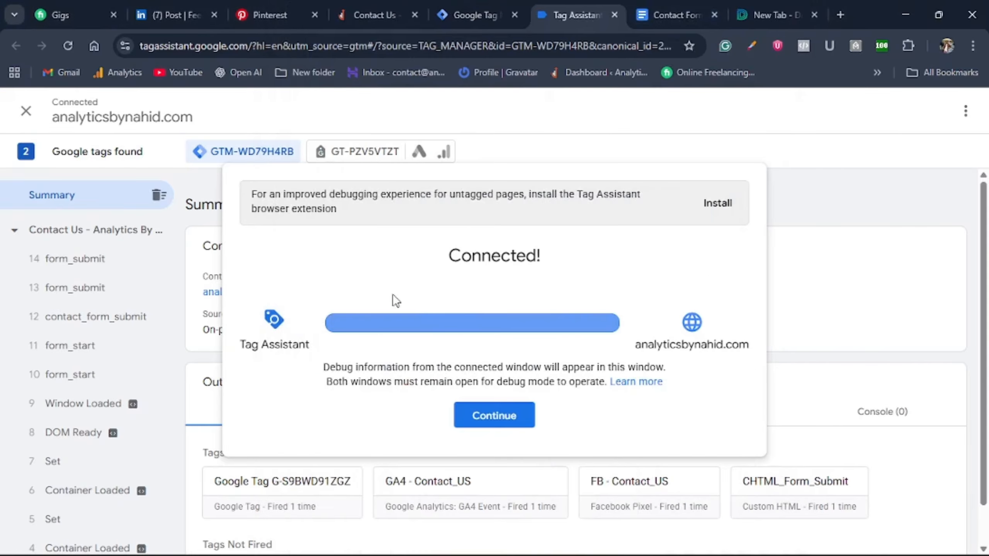
click(528, 408)
scroll(66, 384, down, 3)
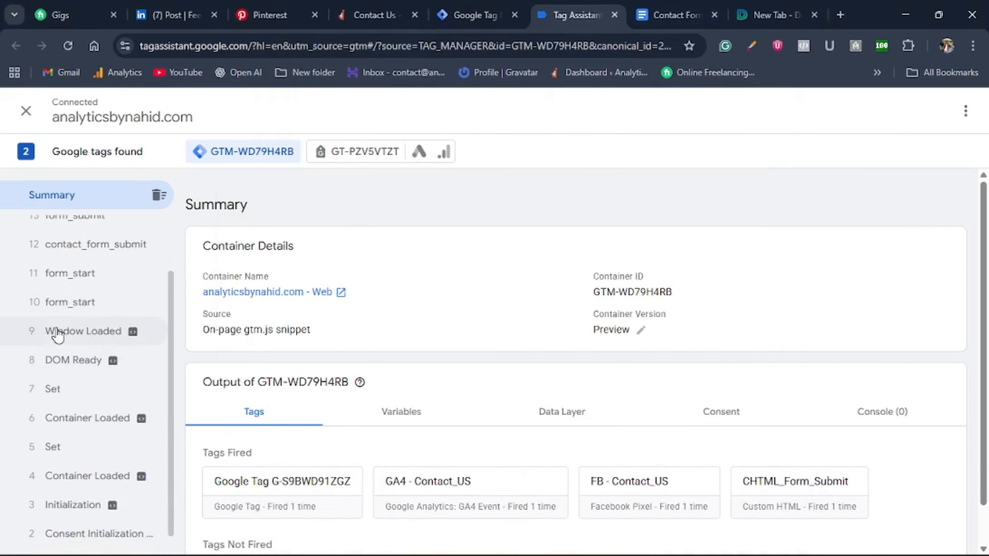
scroll(51, 331, up, 3)
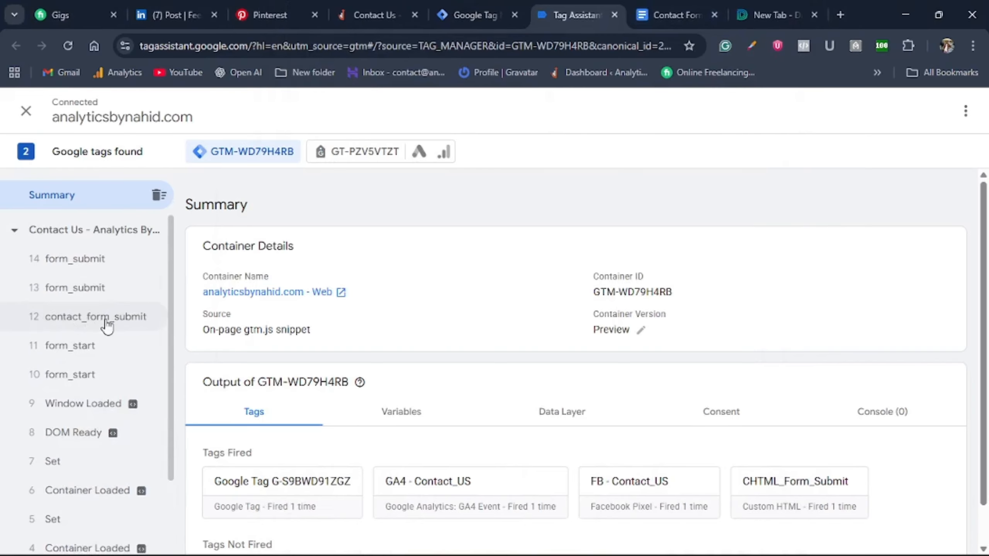
click(84, 325)
scroll(323, 416, down, 1)
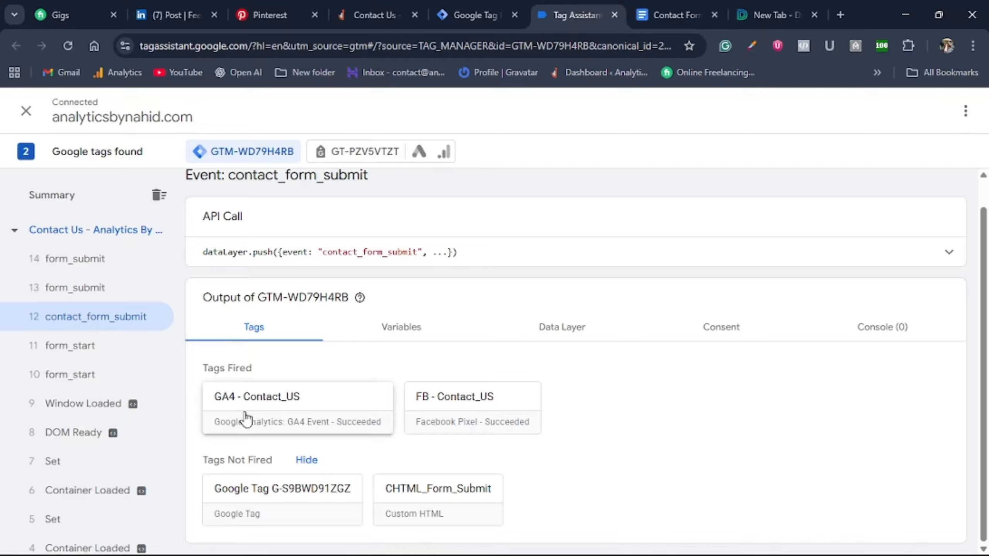
Check the firing status of the GA4 - Contact_US and FB - Contact_US tags for the event
click(282, 417)
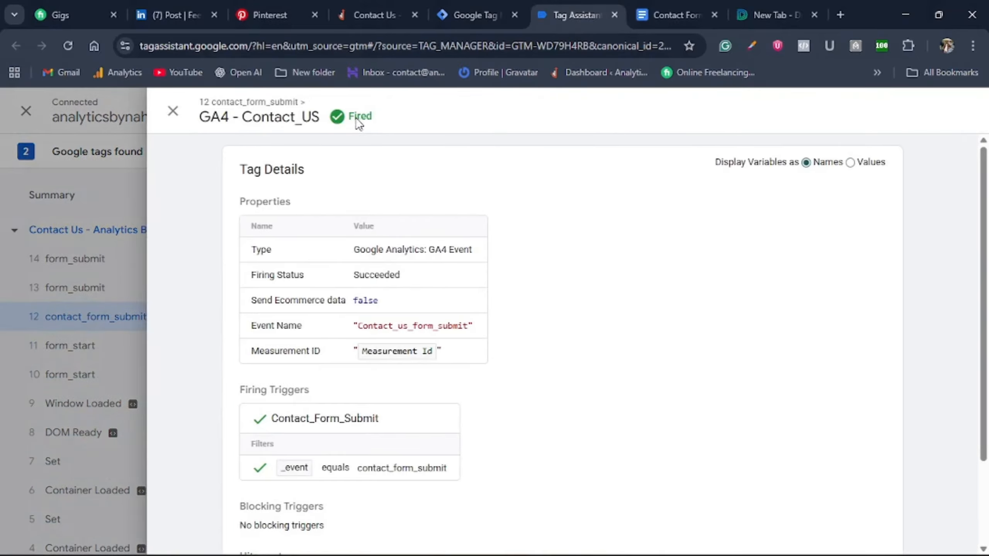
click(171, 117)
click(453, 404)
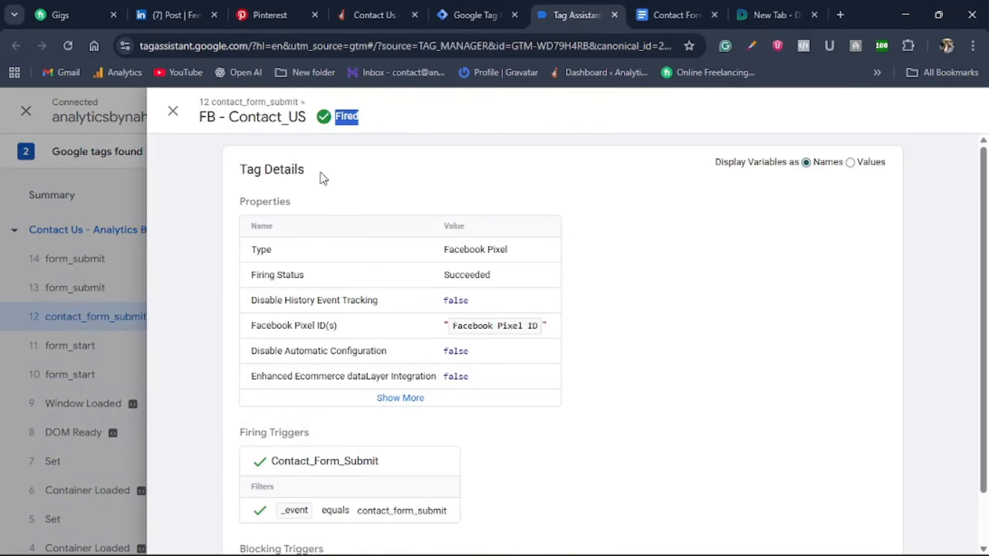
click(172, 111)
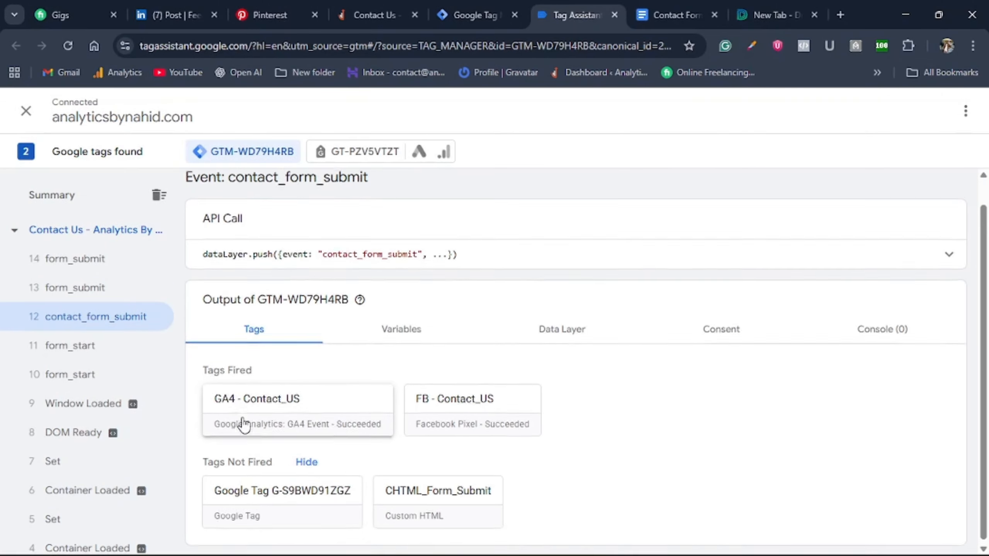
Expand the event's API call and examine the submitted form values there and in the data layer
scroll(368, 407, up, 1)
click(901, 277)
drag(317, 351, 278, 282)
scroll(429, 351, down, 2)
click(562, 327)
scroll(506, 350, down, 3)
drag(408, 508, 293, 448)
click(242, 215)
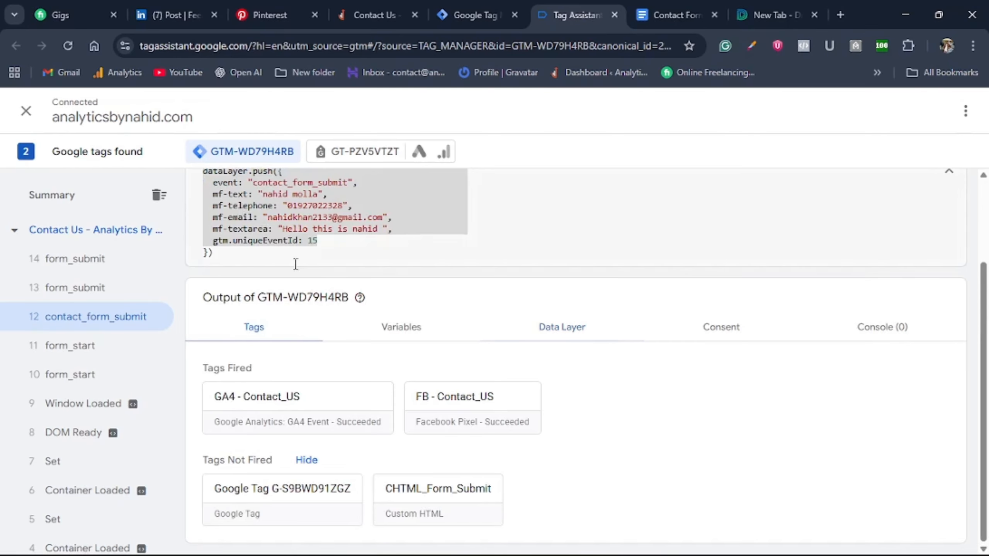
Review the properties, firing triggers and hits in the details of the GA4 - Contact_US and FB - Contact_US tags
click(343, 396)
scroll(509, 365, down, 3)
scroll(508, 365, up, 1)
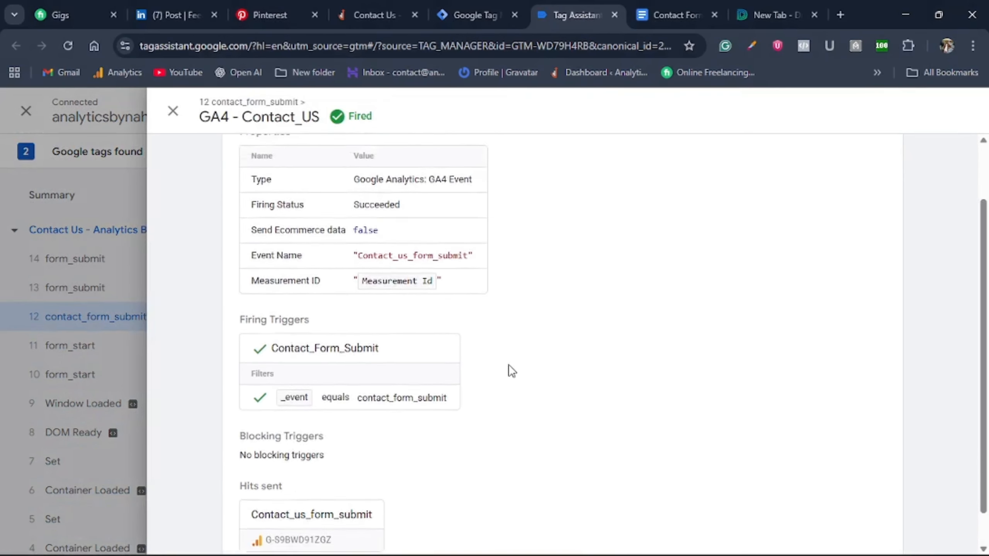
scroll(508, 365, up, 3)
click(173, 111)
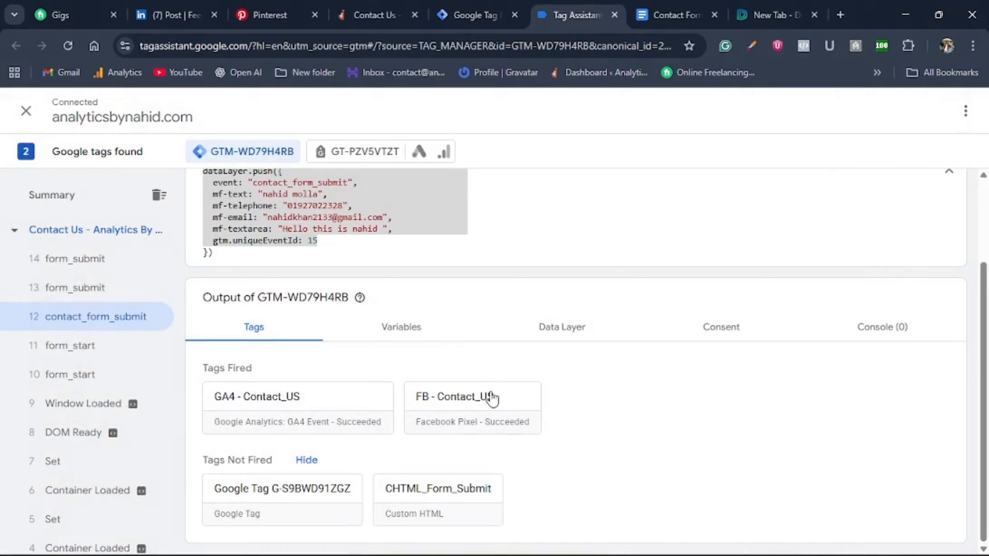
click(491, 397)
scroll(553, 382, down, 2)
scroll(554, 382, up, 2)
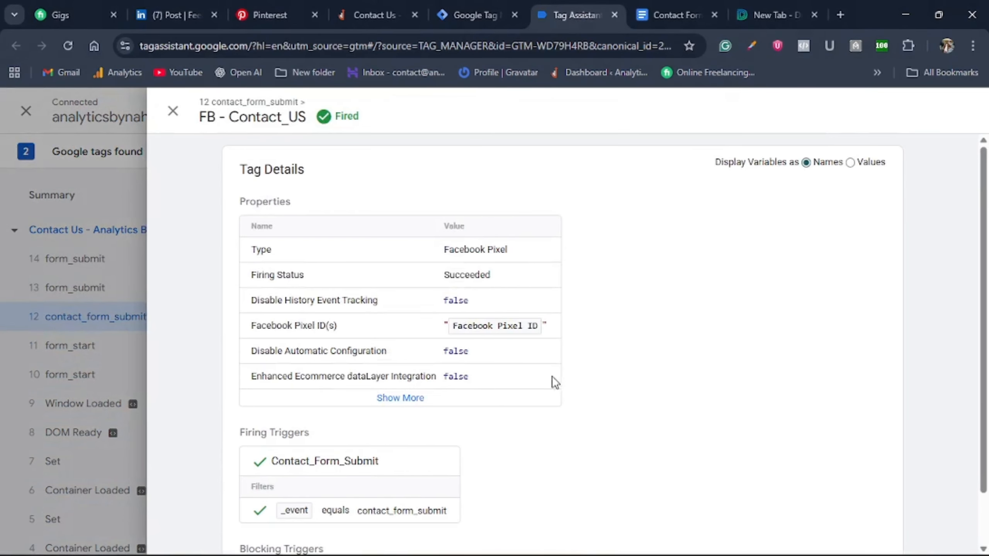
click(172, 111)
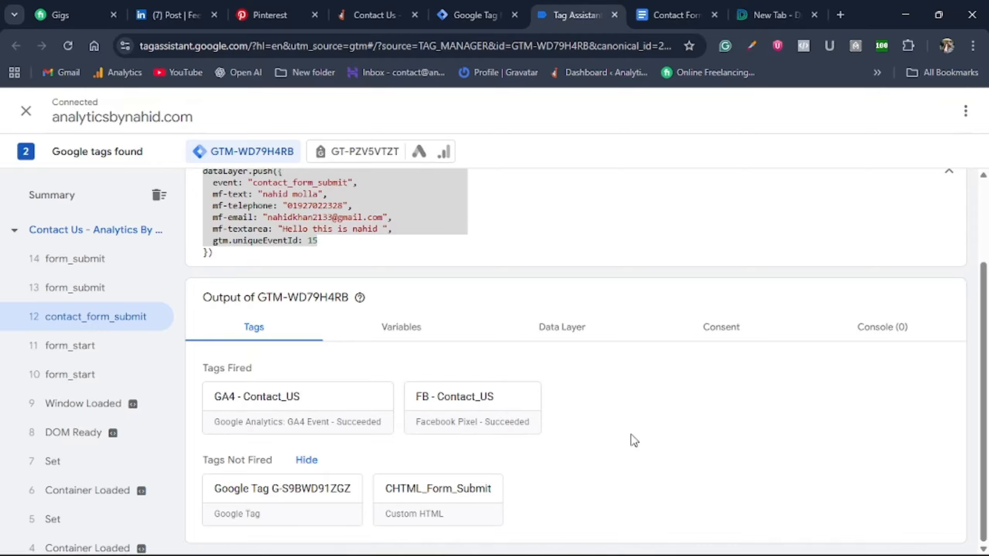
scroll(631, 439, up, 3)
scroll(631, 439, down, 3)
scroll(593, 471, up, 2)
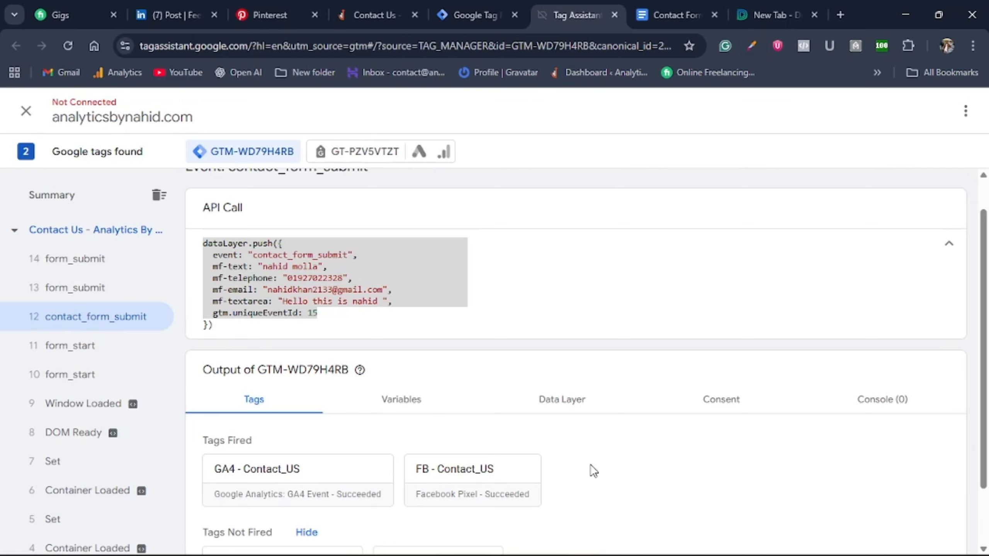
scroll(593, 471, down, 2)
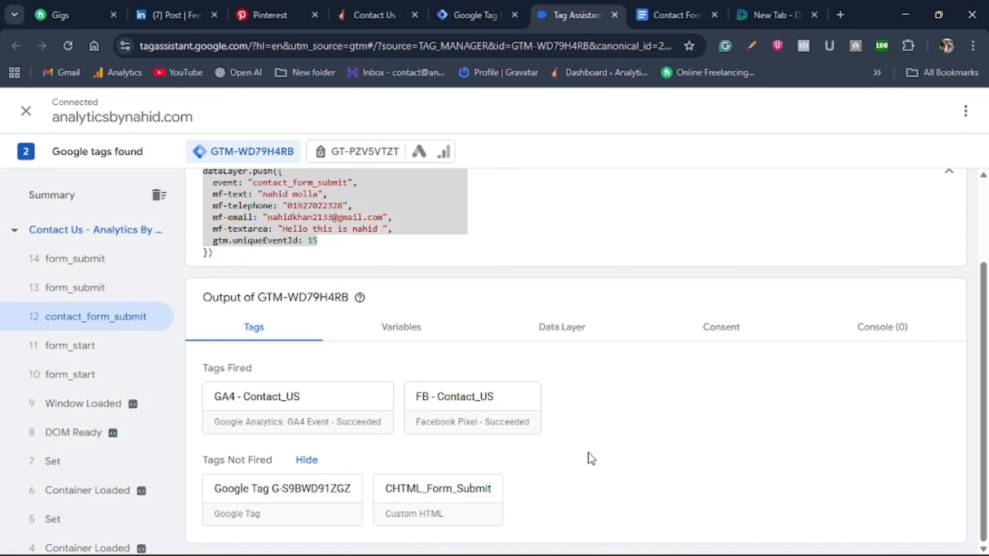